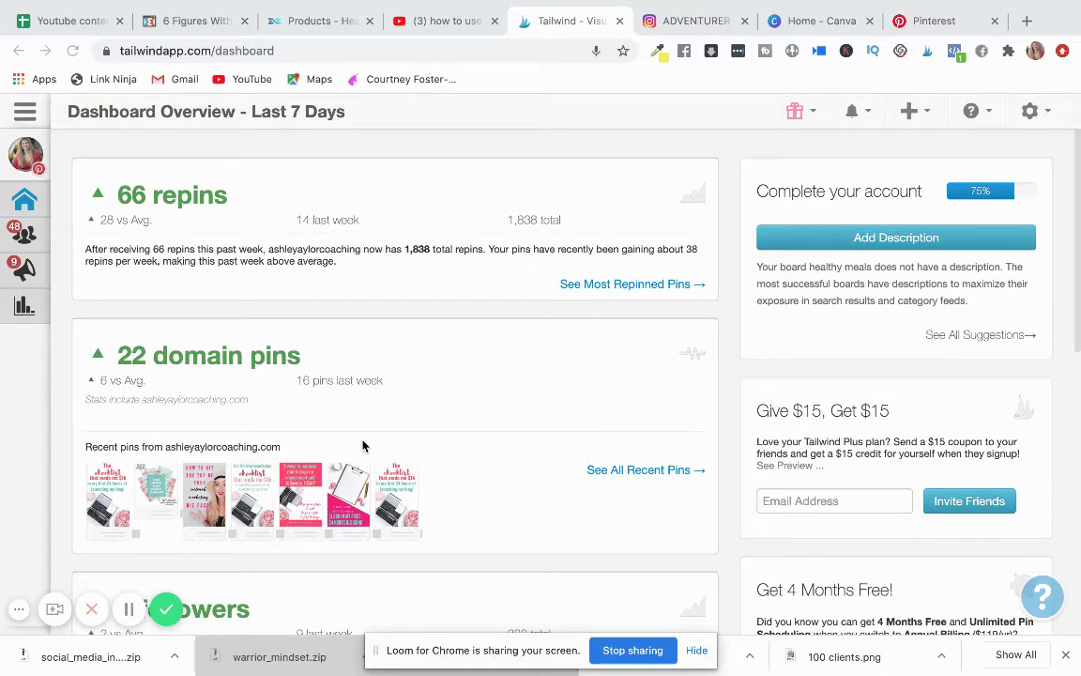
- Review the weekly dashboard statistics and open the Publisher's scheduled pins queue
{"action": "scroll", "coordinate": [364, 447], "scroll_direction": "down", "scroll_amount": 3}
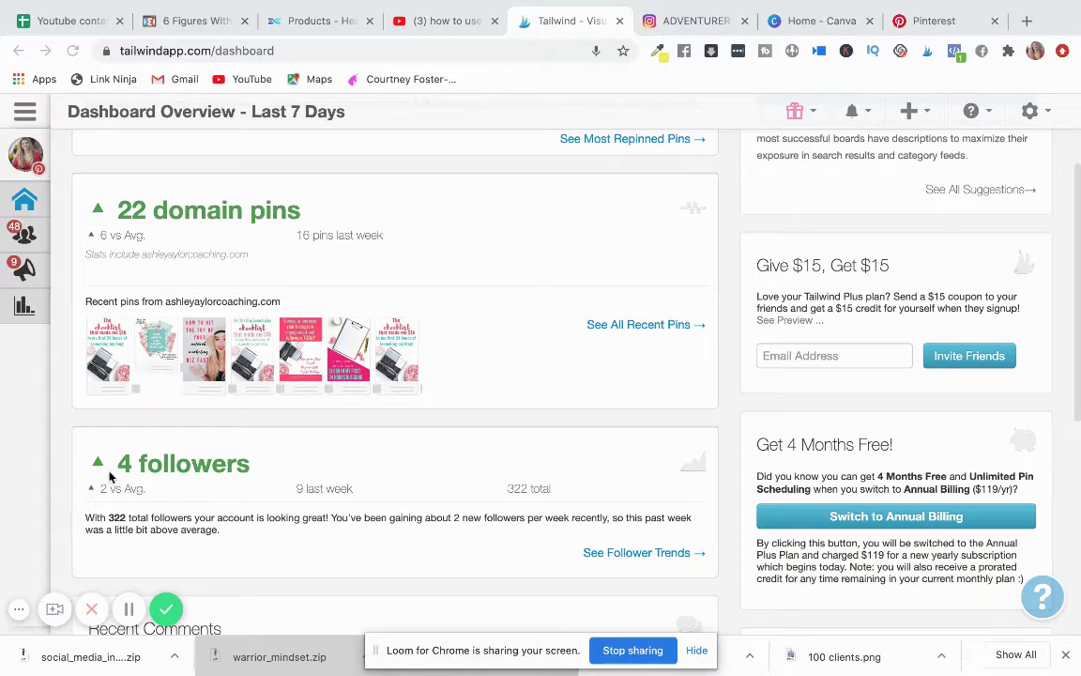
{"action": "scroll", "coordinate": [234, 464], "scroll_direction": "down", "scroll_amount": 2}
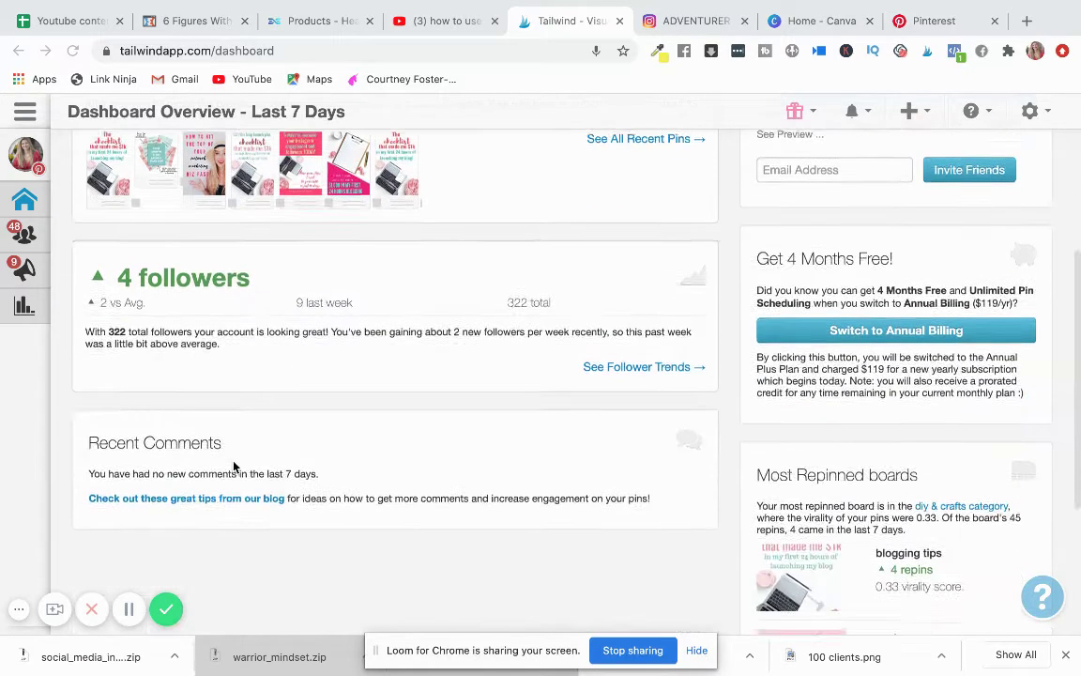
{"action": "scroll", "coordinate": [235, 466], "scroll_direction": "down", "scroll_amount": 1}
{"action": "scroll", "coordinate": [234, 466], "scroll_direction": "up", "scroll_amount": 4}
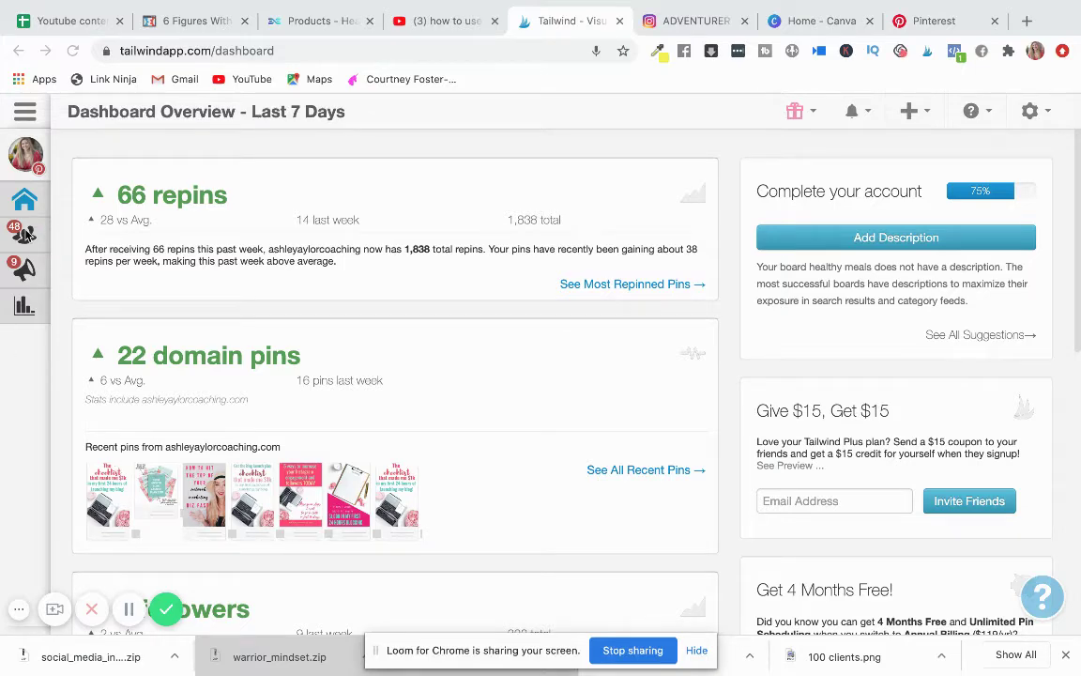
{"action": "left_click", "coordinate": [28, 234]}
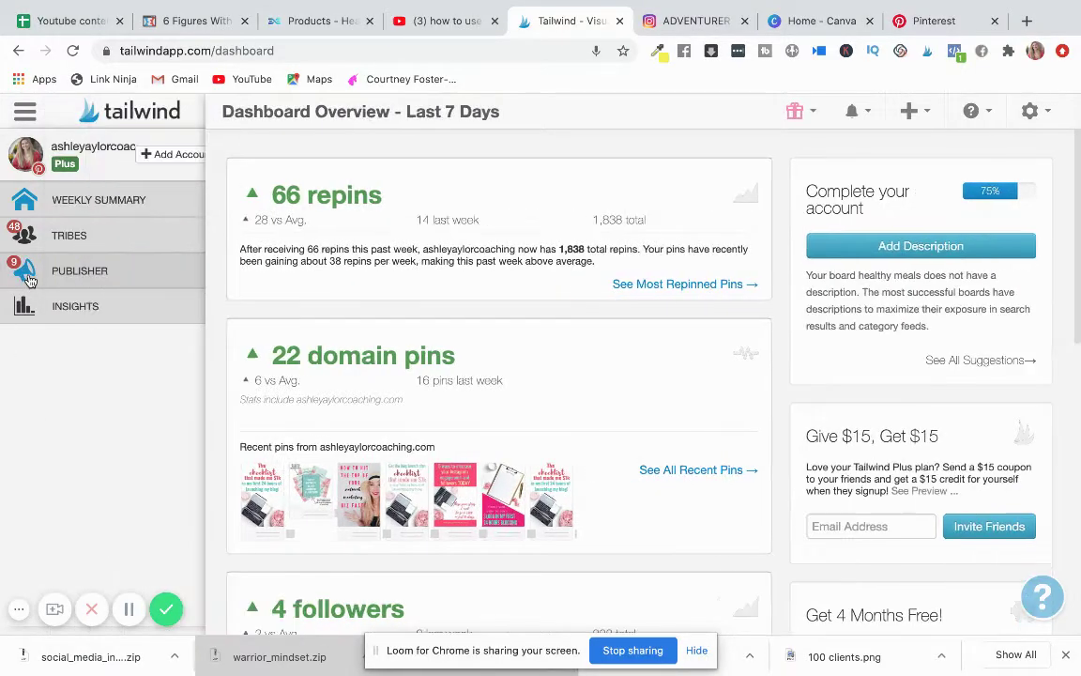
{"action": "left_click", "coordinate": [28, 269]}
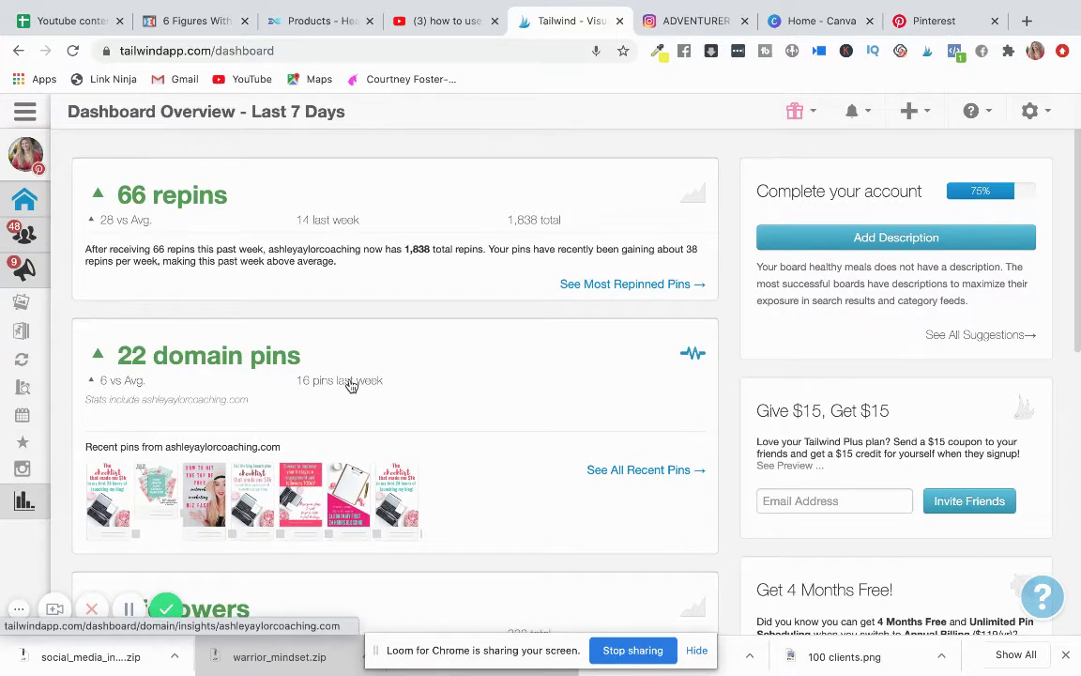
{"action": "scroll", "coordinate": [473, 439], "scroll_direction": "down", "scroll_amount": 2}
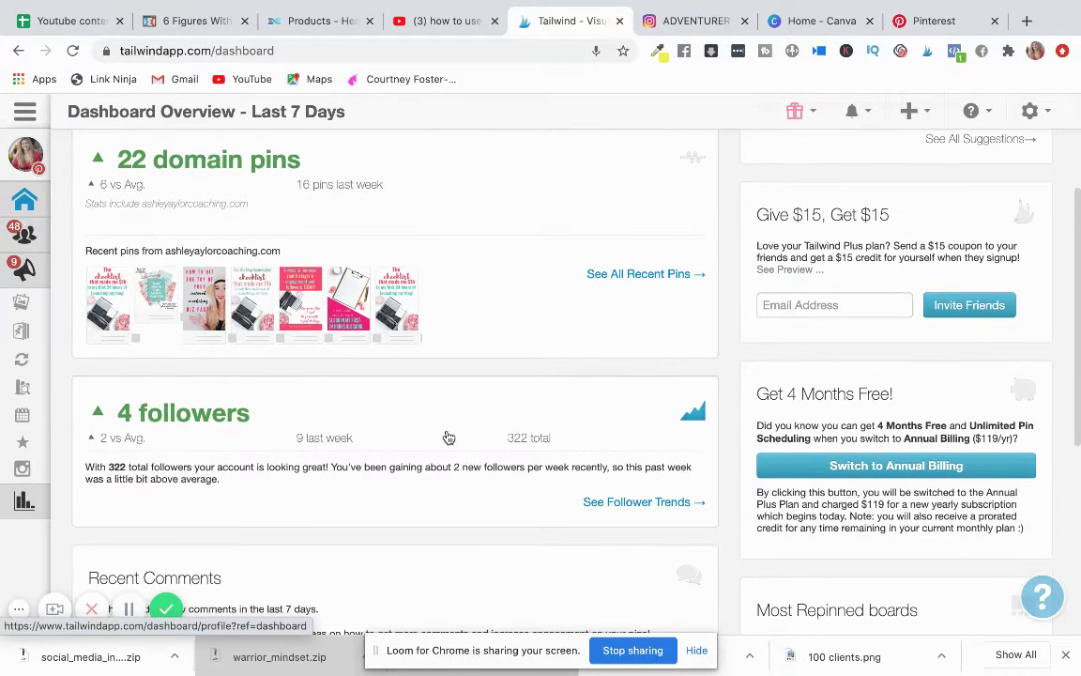
{"action": "mouse_move", "coordinate": [19, 308]}
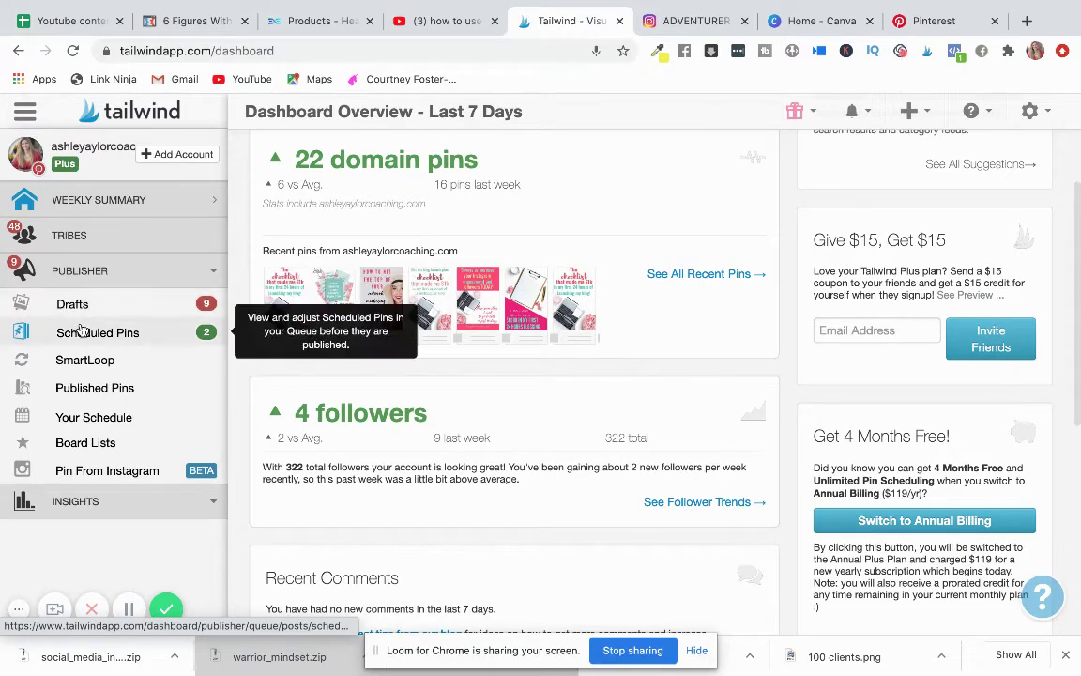
{"action": "left_click", "coordinate": [79, 331]}
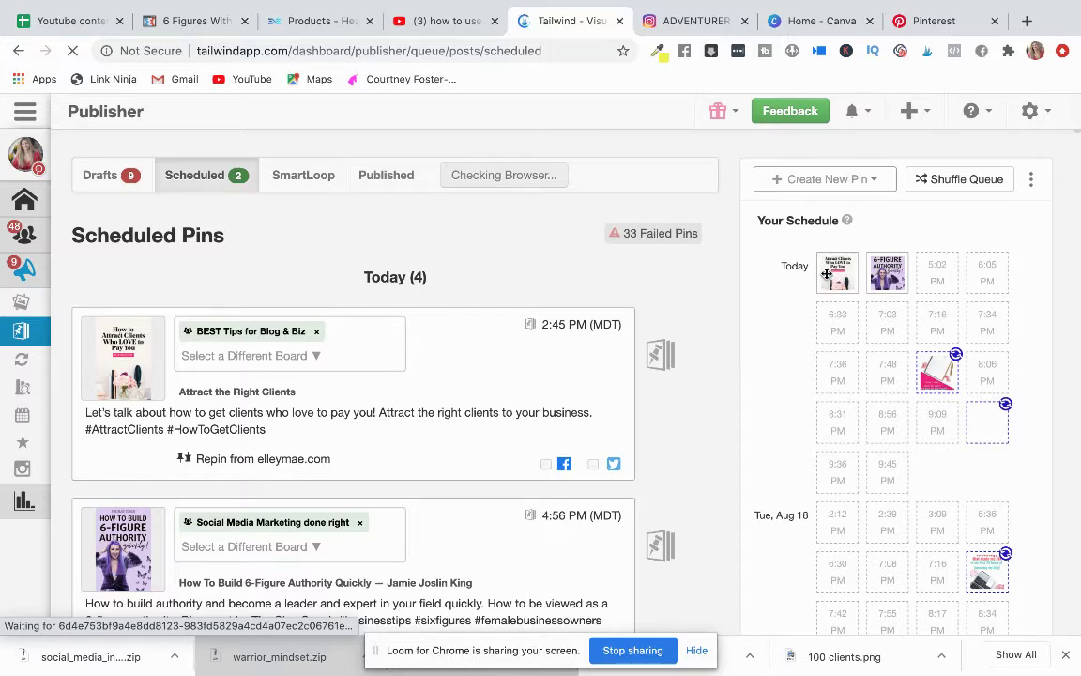
{"action": "mouse_move", "coordinate": [708, 310]}
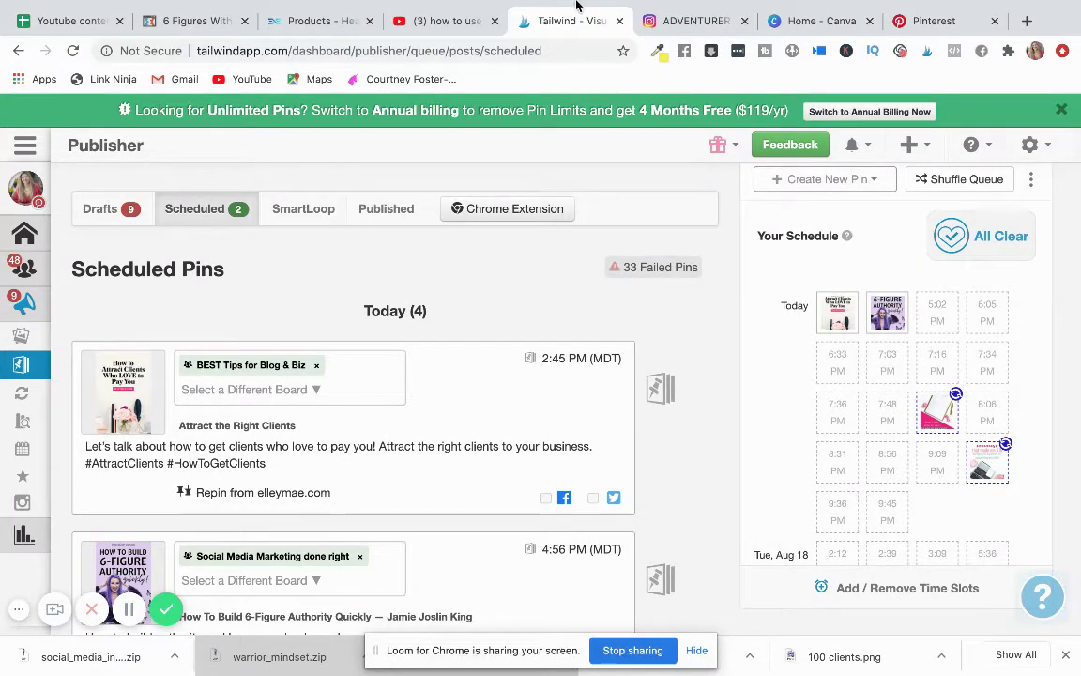
- Switch to the open Instagram post of the woman in the white dress and copy its link
{"action": "mouse_move", "coordinate": [576, 7]}
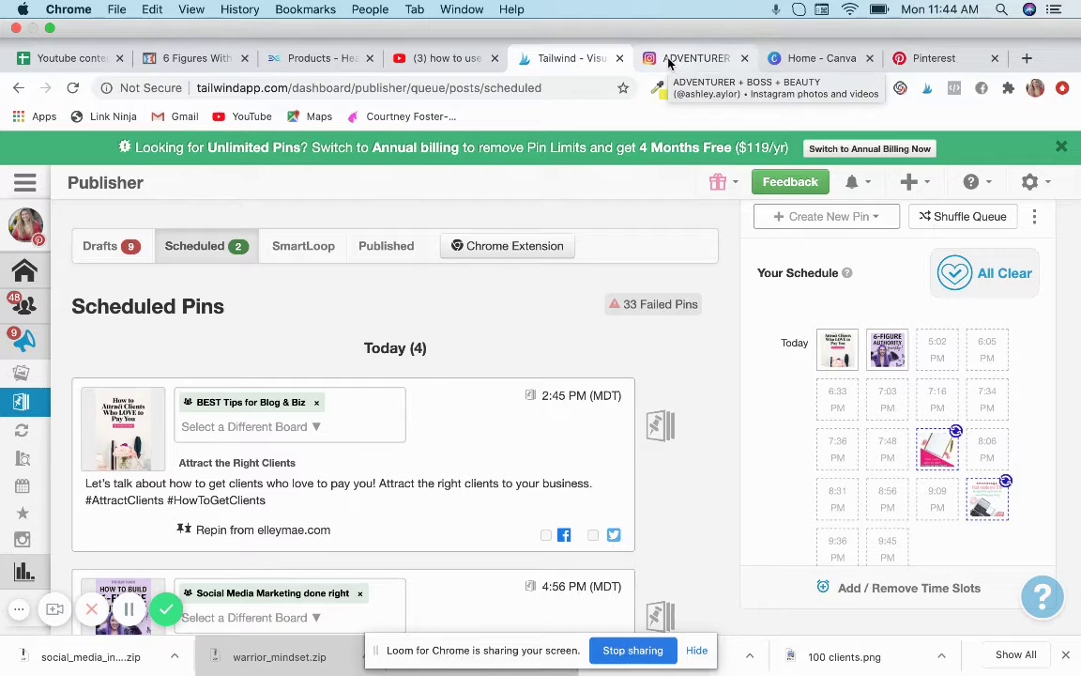
{"action": "left_click", "coordinate": [669, 58]}
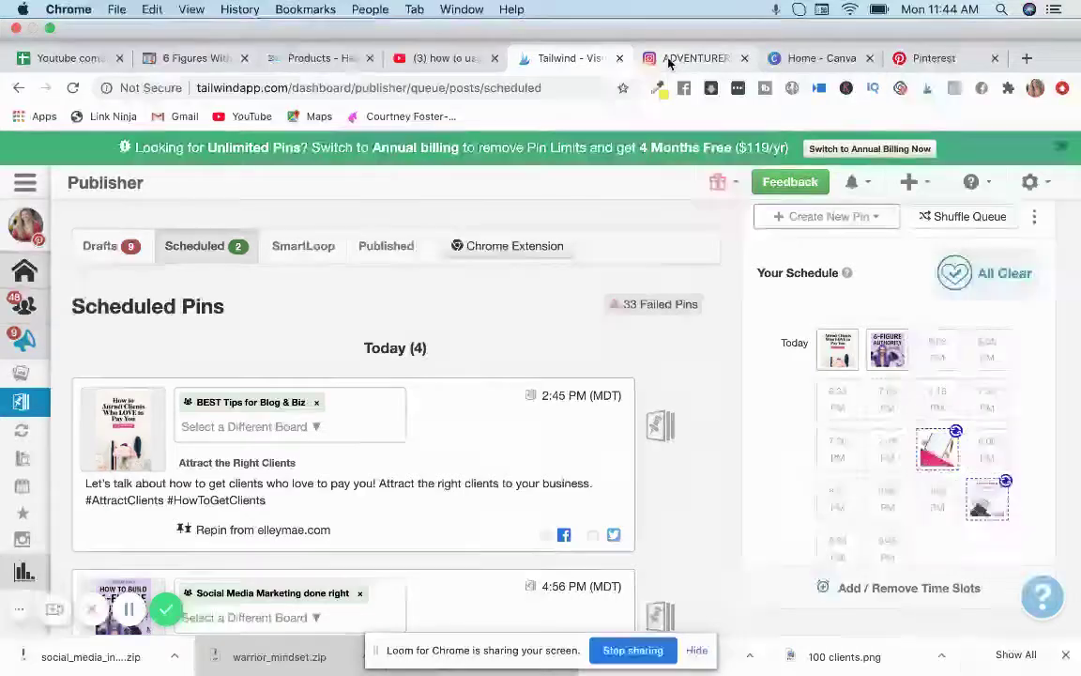
{"action": "scroll", "coordinate": [582, 350], "scroll_direction": "up", "scroll_amount": 2}
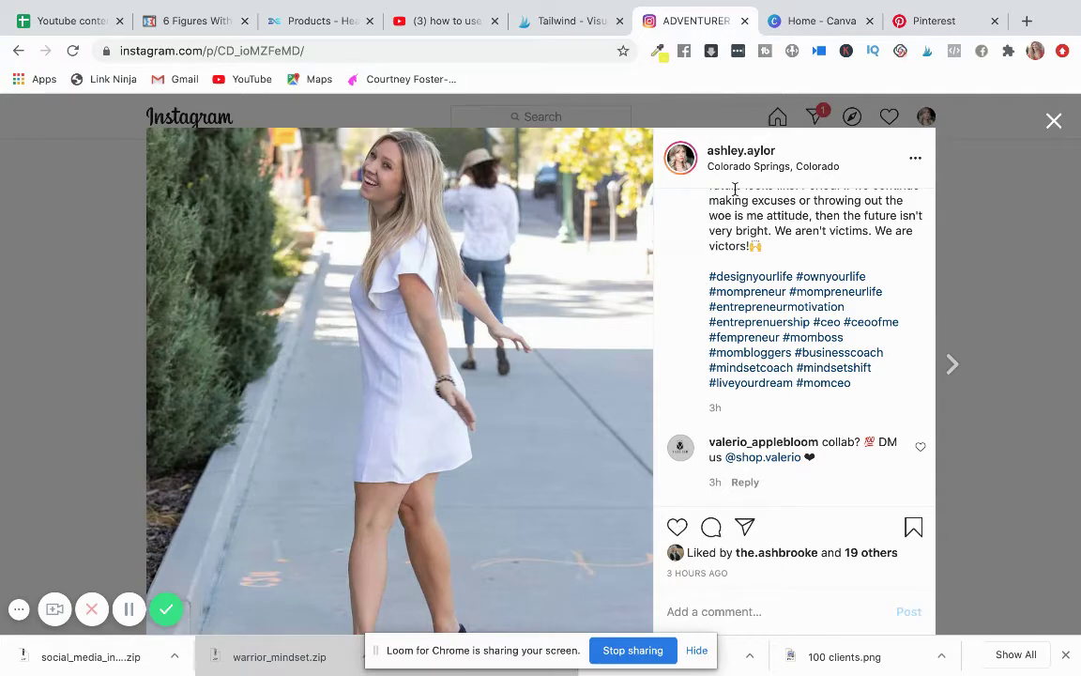
{"action": "scroll", "coordinate": [684, 251], "scroll_direction": "up", "scroll_amount": 3}
{"action": "scroll", "coordinate": [684, 252], "scroll_direction": "up", "scroll_amount": 5}
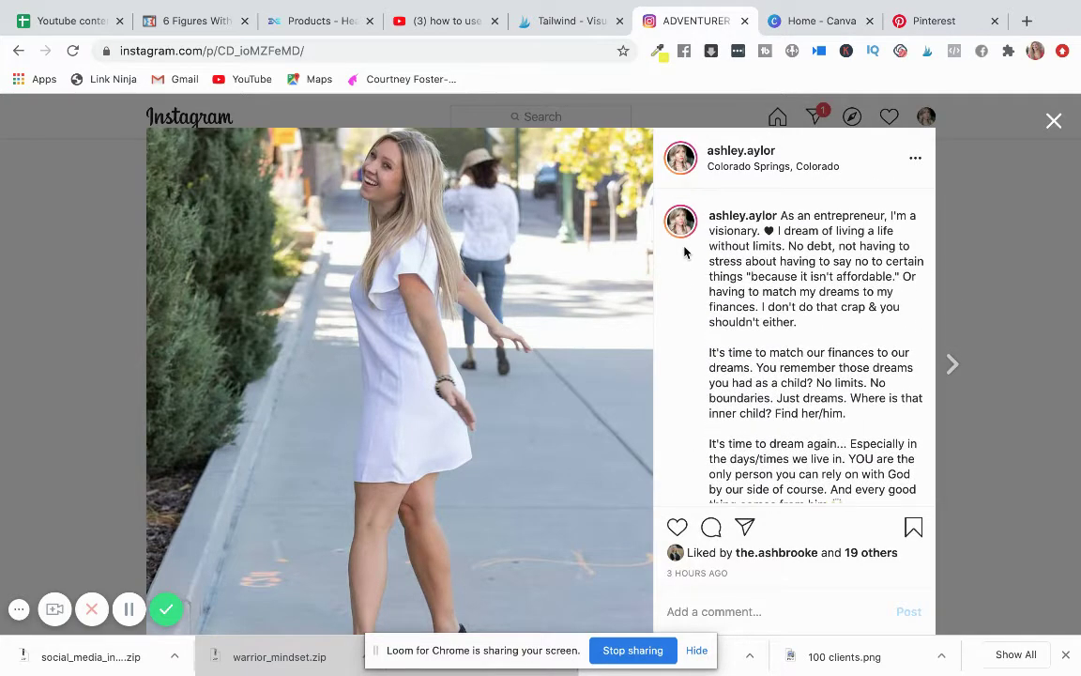
{"action": "left_click", "coordinate": [916, 159]}
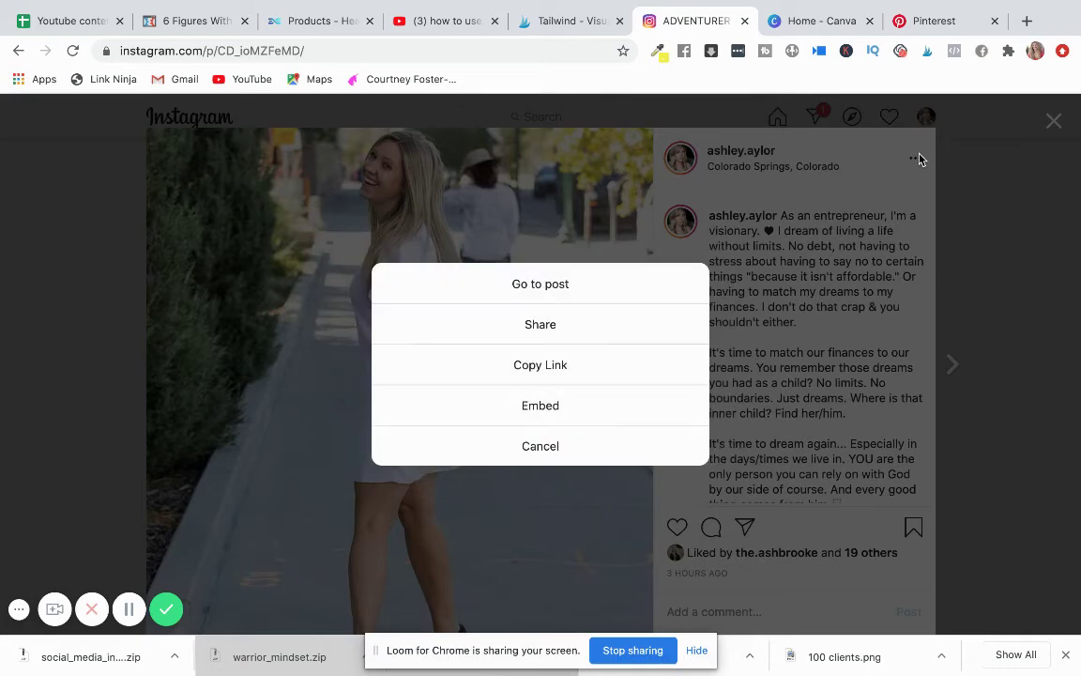
{"action": "left_click", "coordinate": [549, 365]}
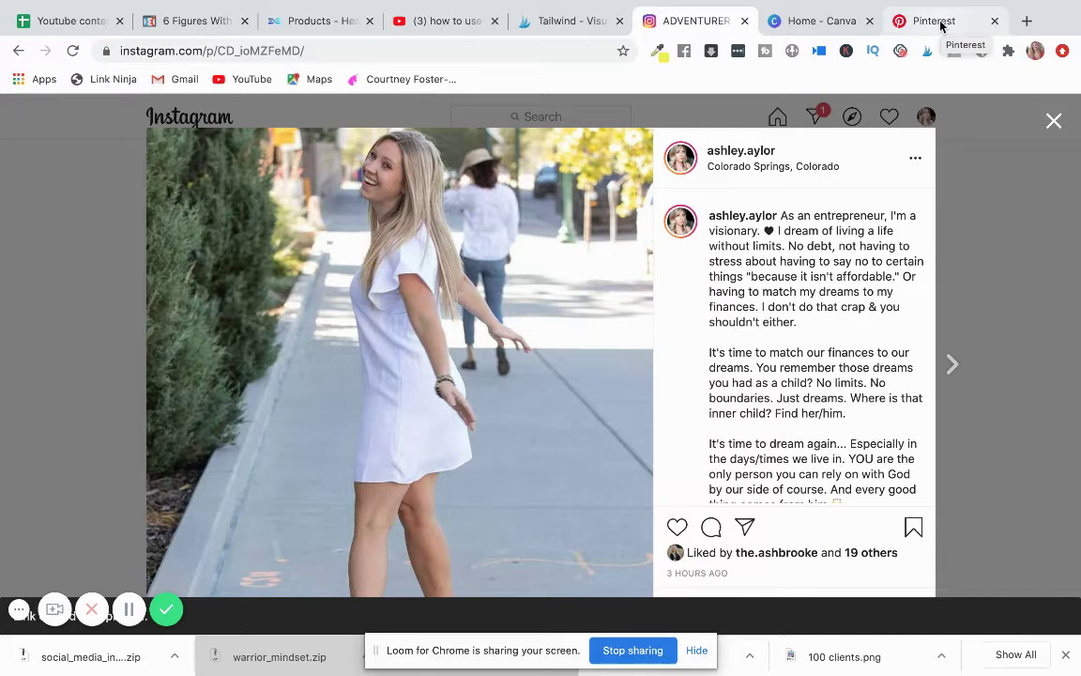
- Switch to the Pinterest business hub and start creating a new Pin
{"action": "left_click", "coordinate": [940, 23]}
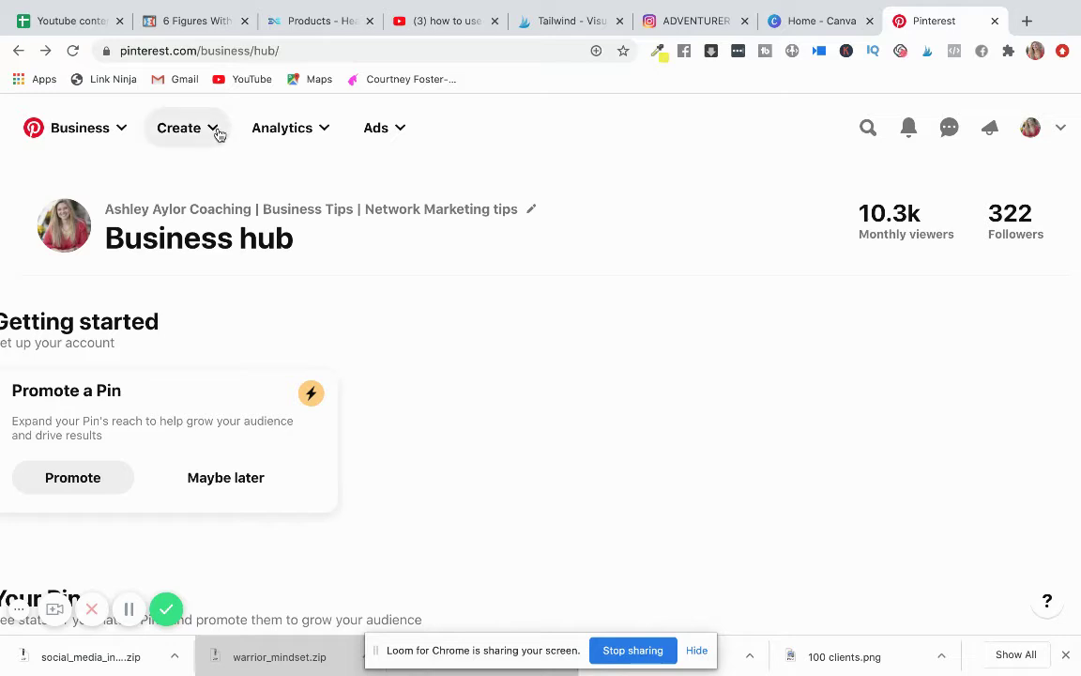
{"action": "mouse_move", "coordinate": [958, 28]}
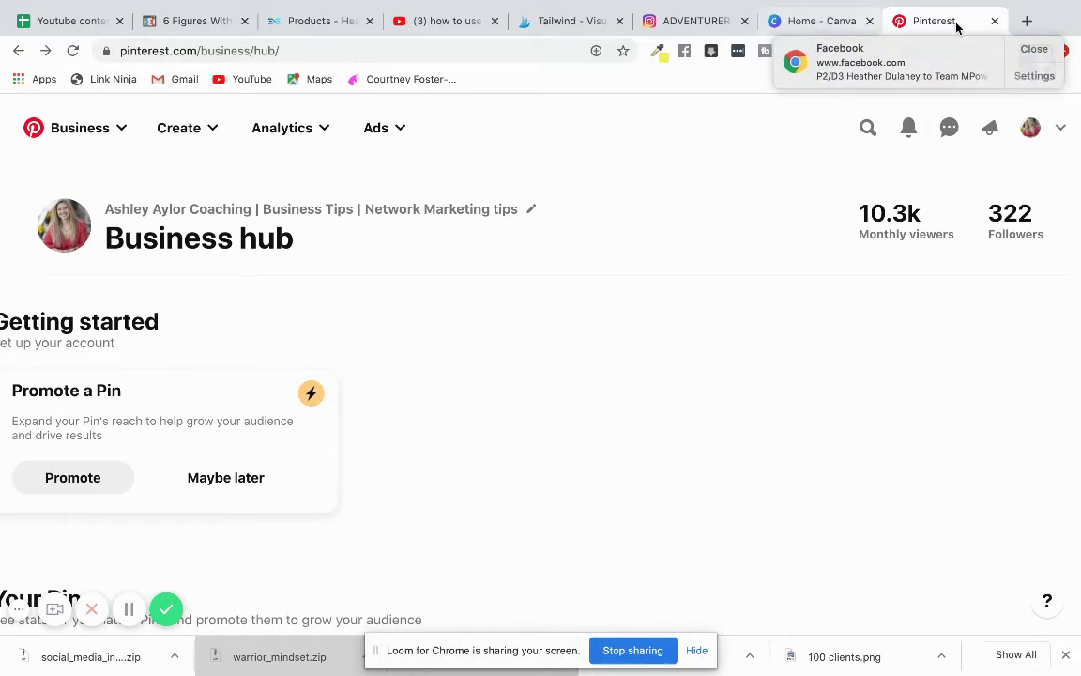
{"action": "left_click", "coordinate": [1030, 54]}
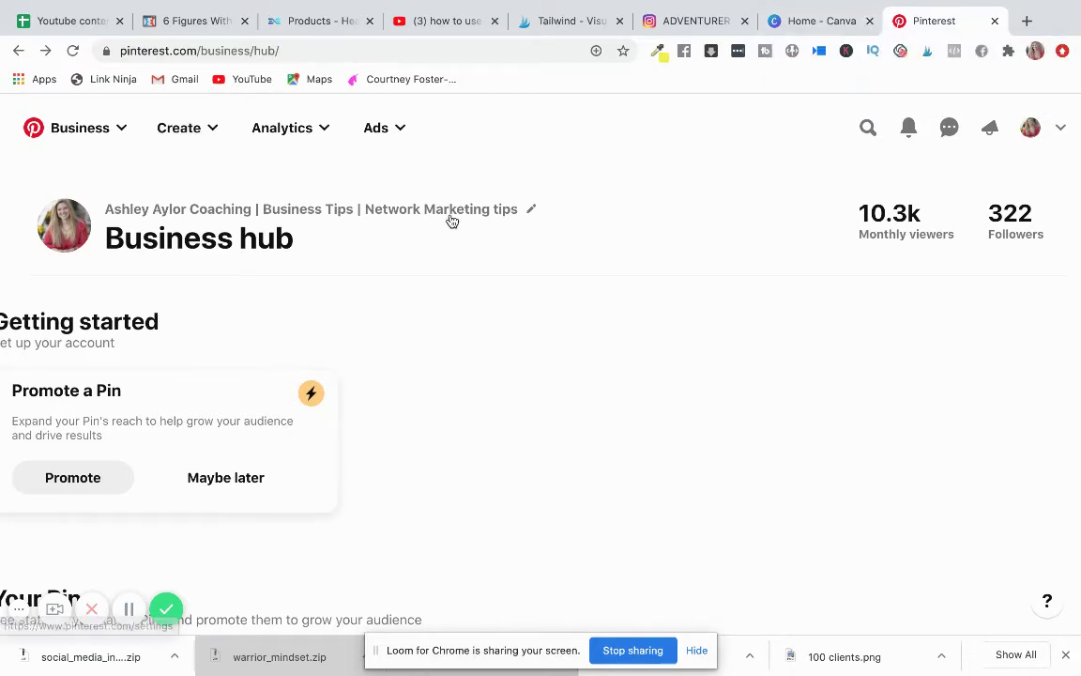
{"action": "left_click", "coordinate": [210, 135]}
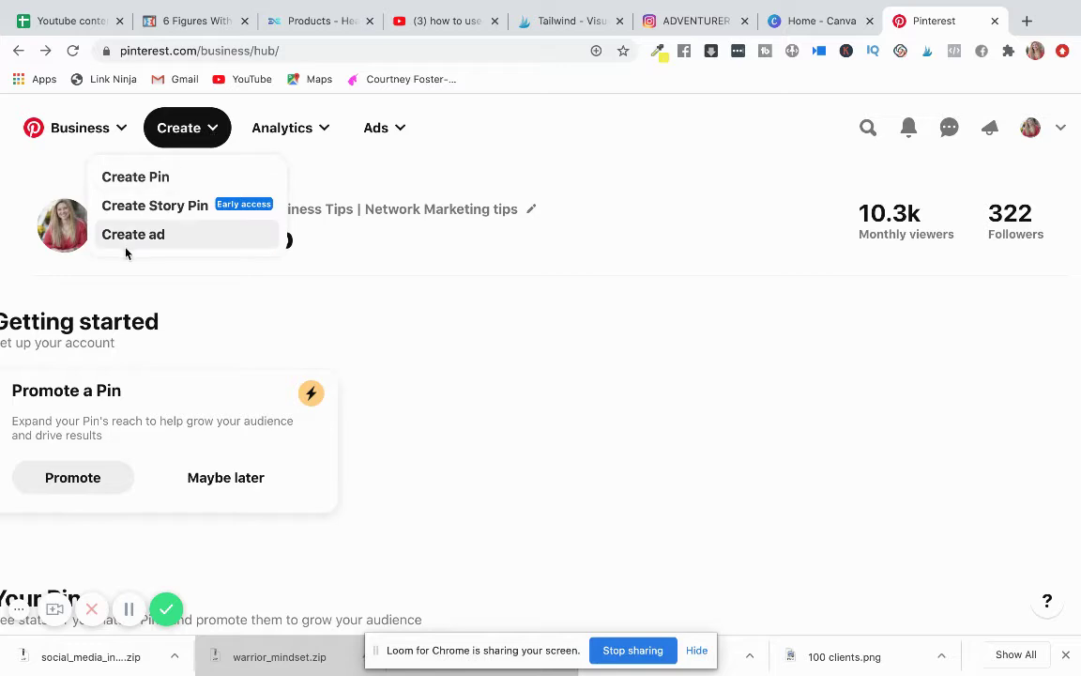
{"action": "left_click", "coordinate": [132, 180]}
- Import the photo from the copied Instagram post link and add it to the Pin
{"action": "scroll", "coordinate": [352, 432], "scroll_direction": "down", "scroll_amount": 3}
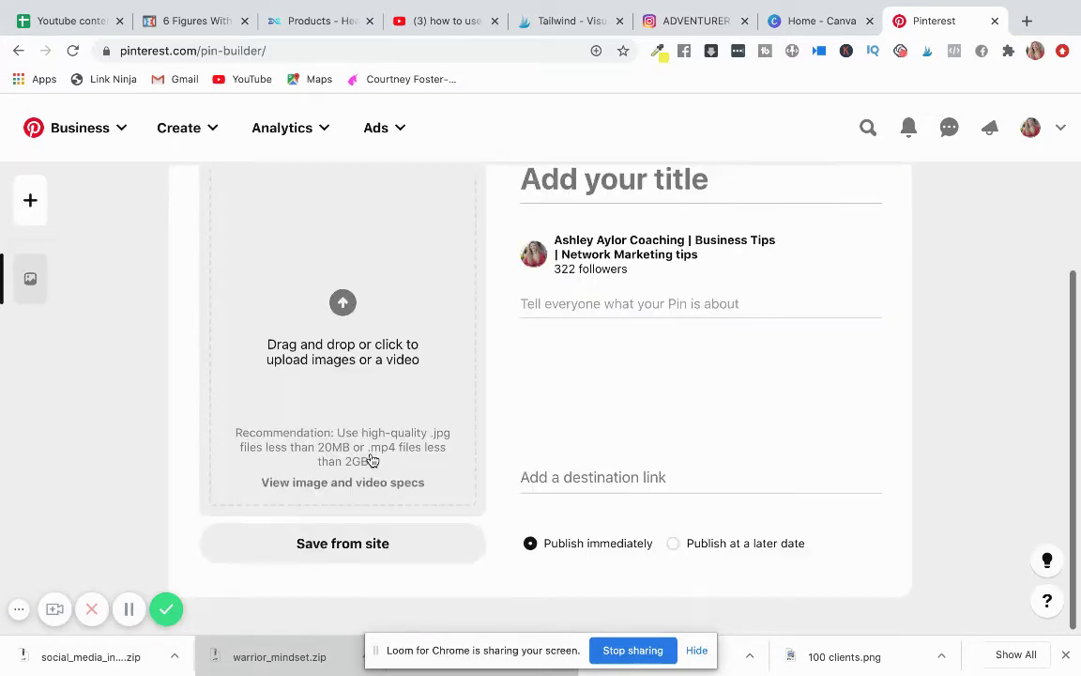
{"action": "left_click", "coordinate": [346, 550]}
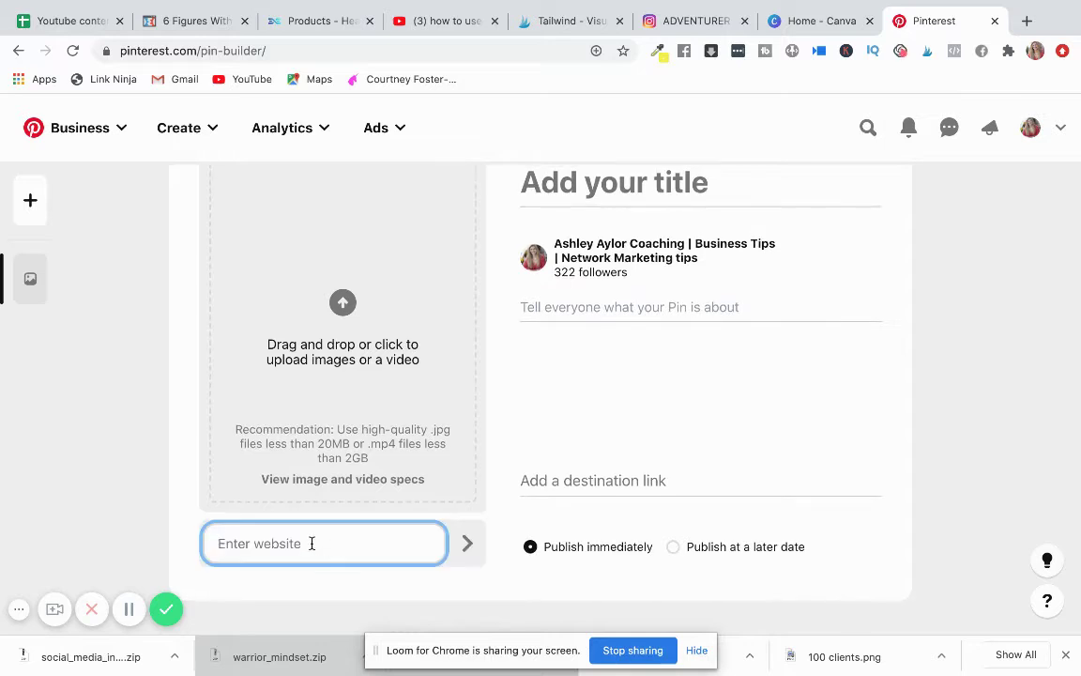
{"action": "key", "text": "super+v"}
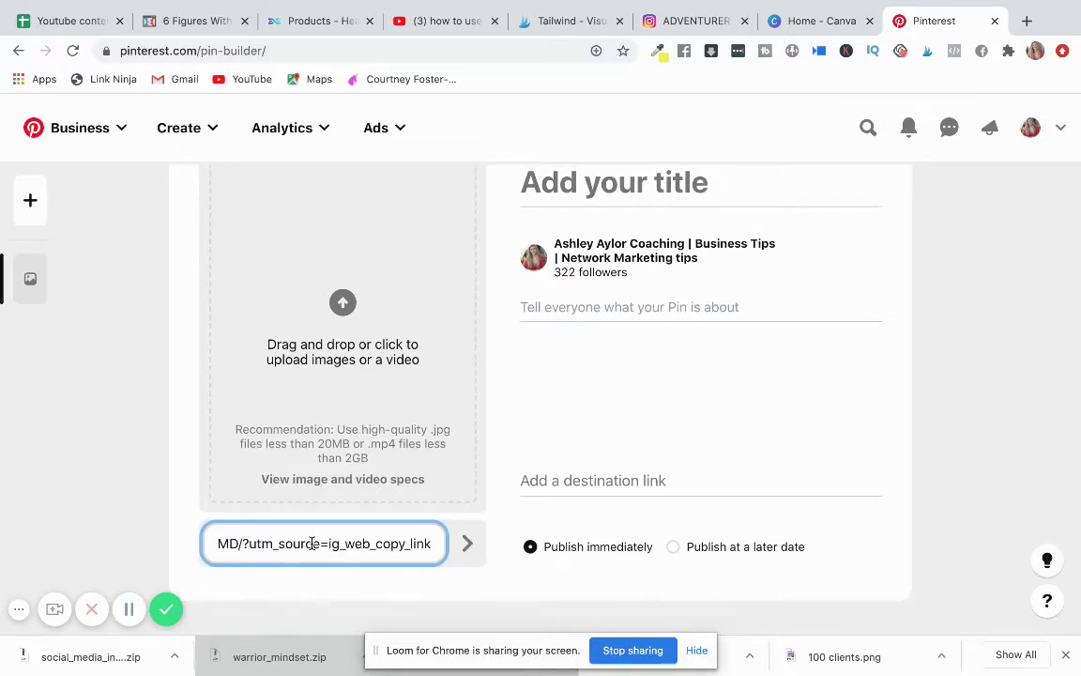
{"action": "key", "text": "Return"}
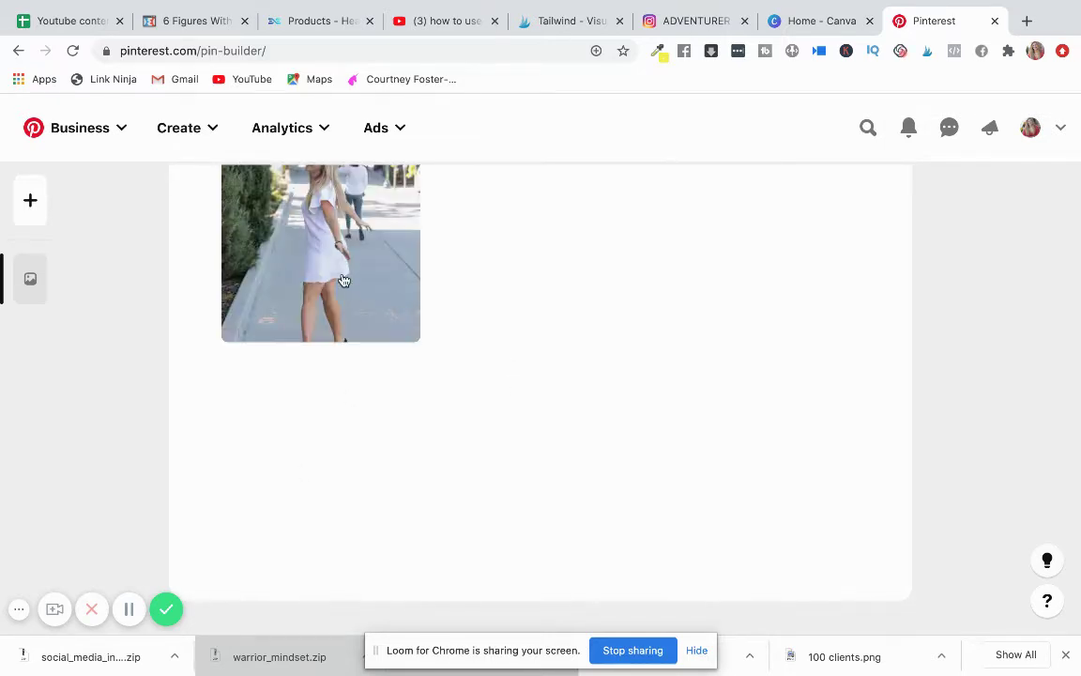
{"action": "left_click", "coordinate": [375, 332]}
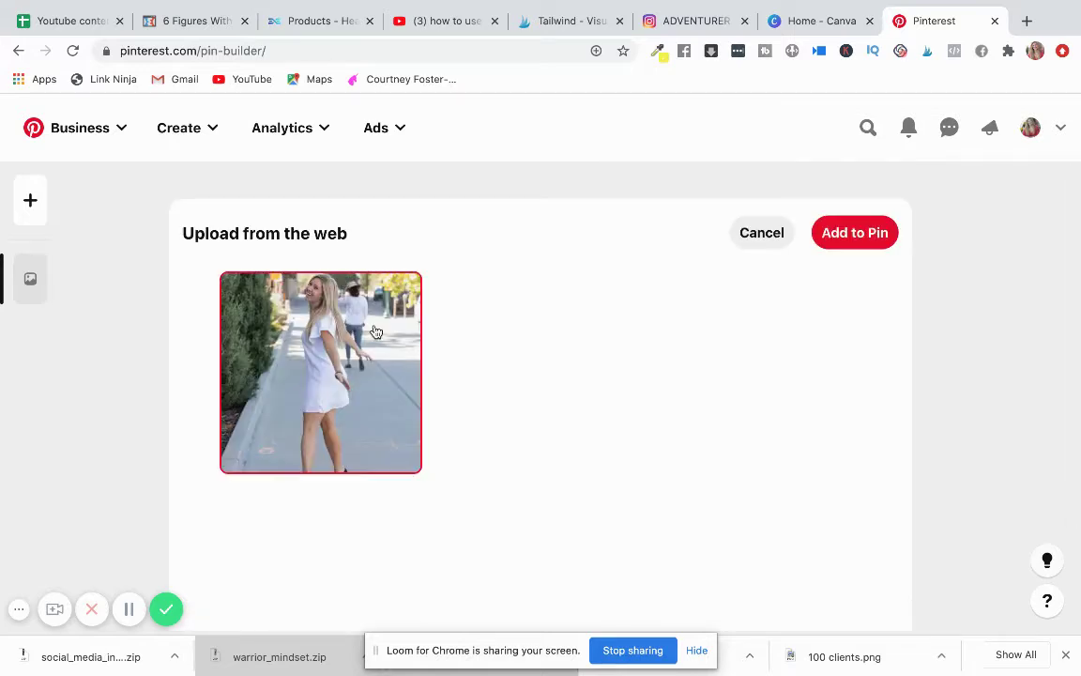
{"action": "left_click", "coordinate": [855, 233]}
- Title the Pin "5 ways to burn tummy fat quick"
{"action": "left_click", "coordinate": [611, 316]}
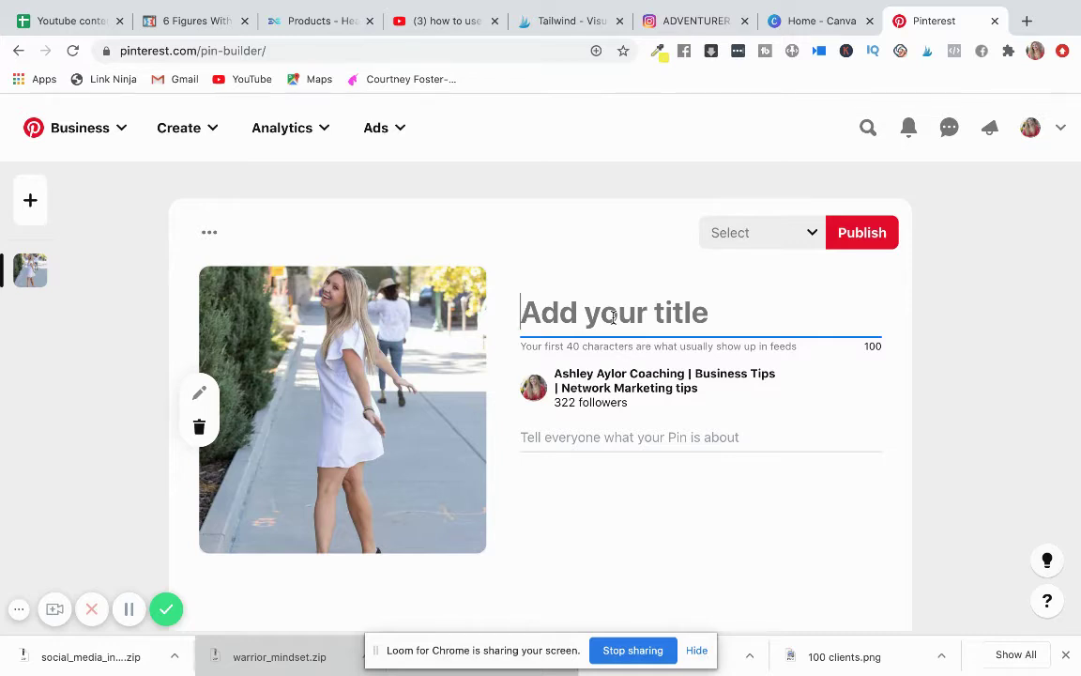
{"action": "type", "text": "5 wa"}
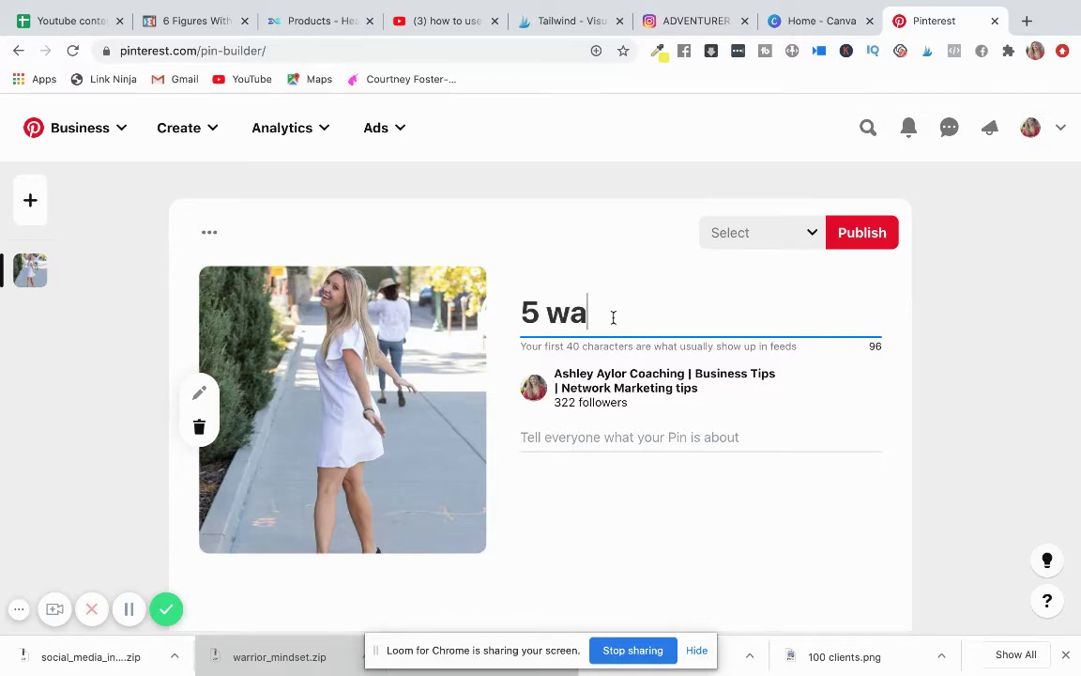
{"action": "type", "text": "ys to"}
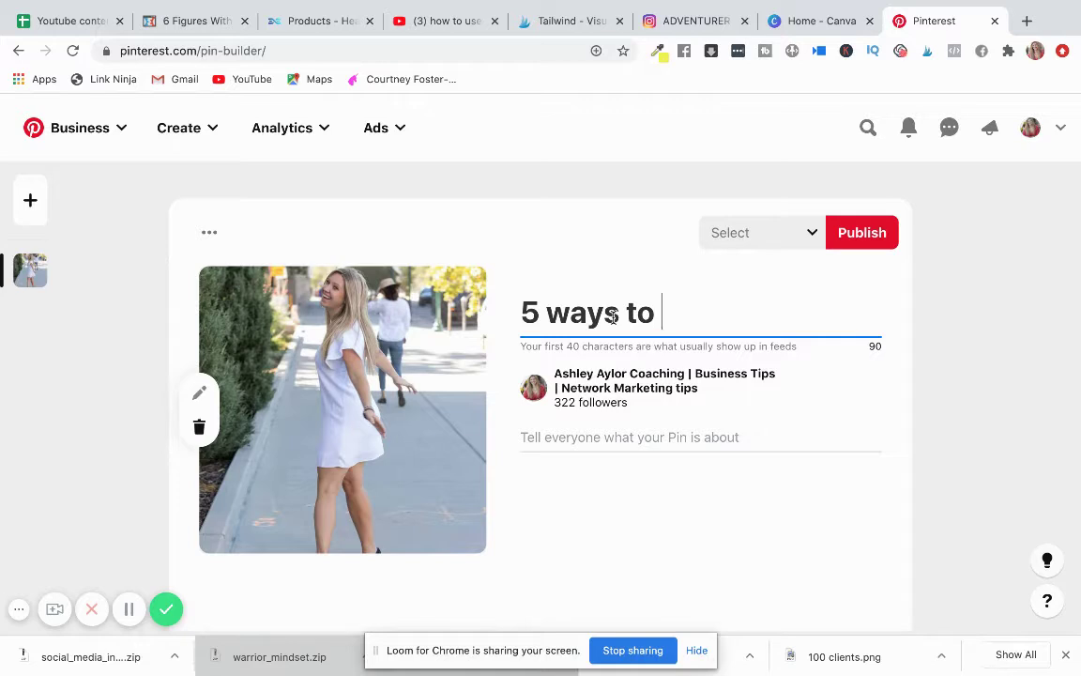
{"action": "type", "text": "urn to"}
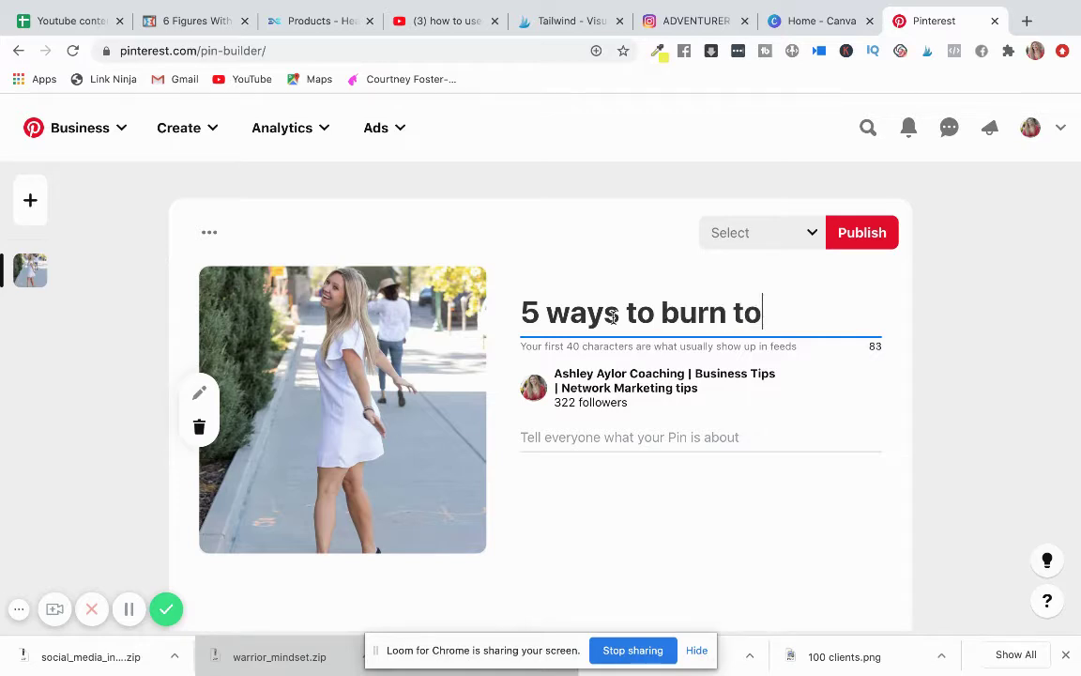
{"action": "key", "text": "BackSpace"}
{"action": "type", "text": "ummy f"}
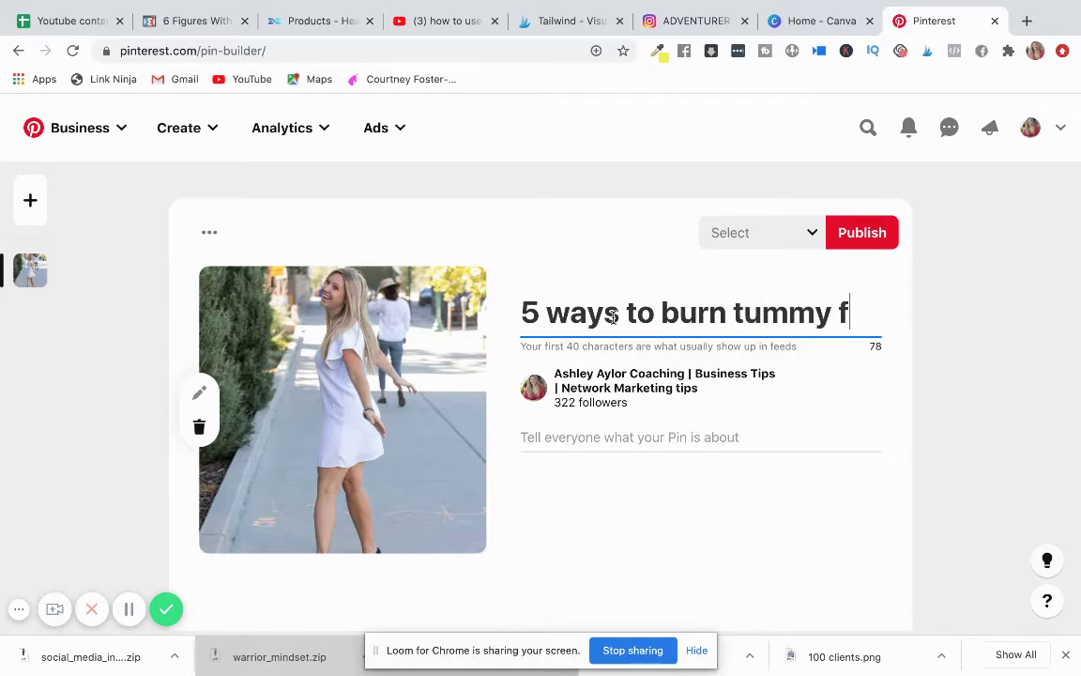
{"action": "type", "text": "at quick"}
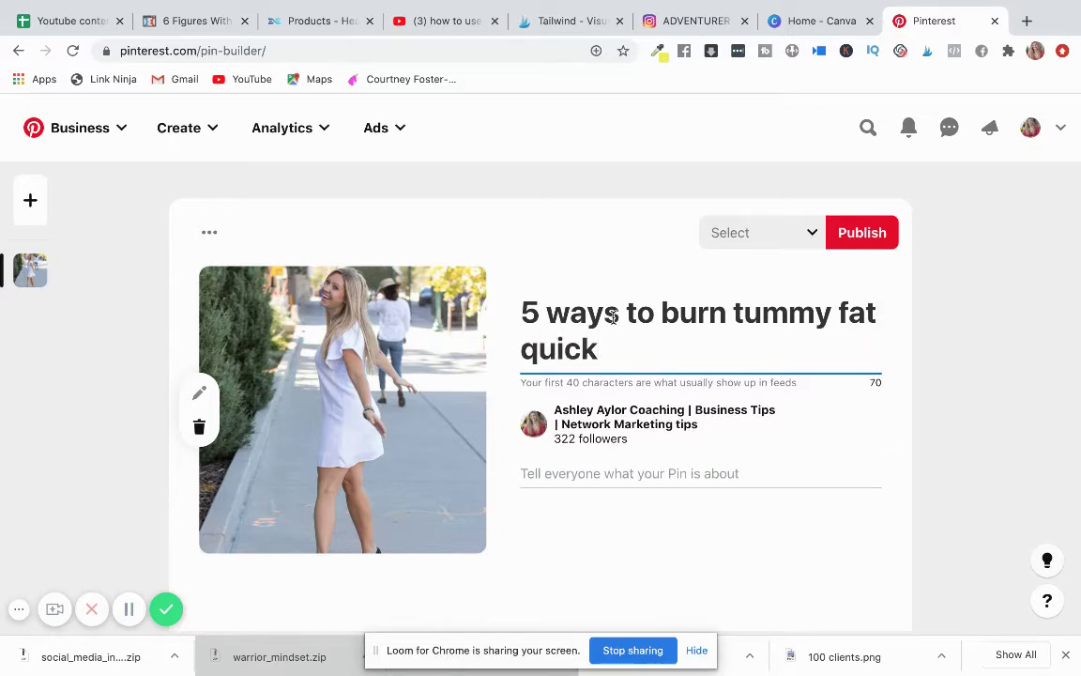
{"action": "left_click", "coordinate": [519, 309]}
- Describe the Pin as "In this post I give you 5 ways to burn tummy fat with simple ingredients you keep around your house!"
{"action": "left_click", "coordinate": [555, 474]}
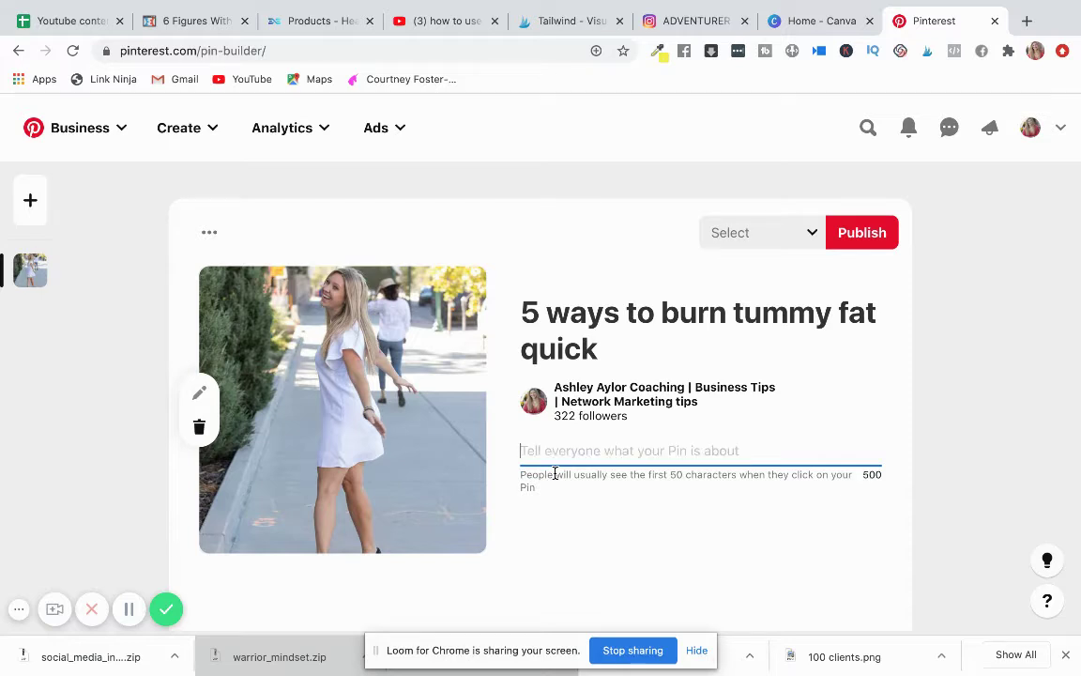
{"action": "type", "text": "In this post I "}
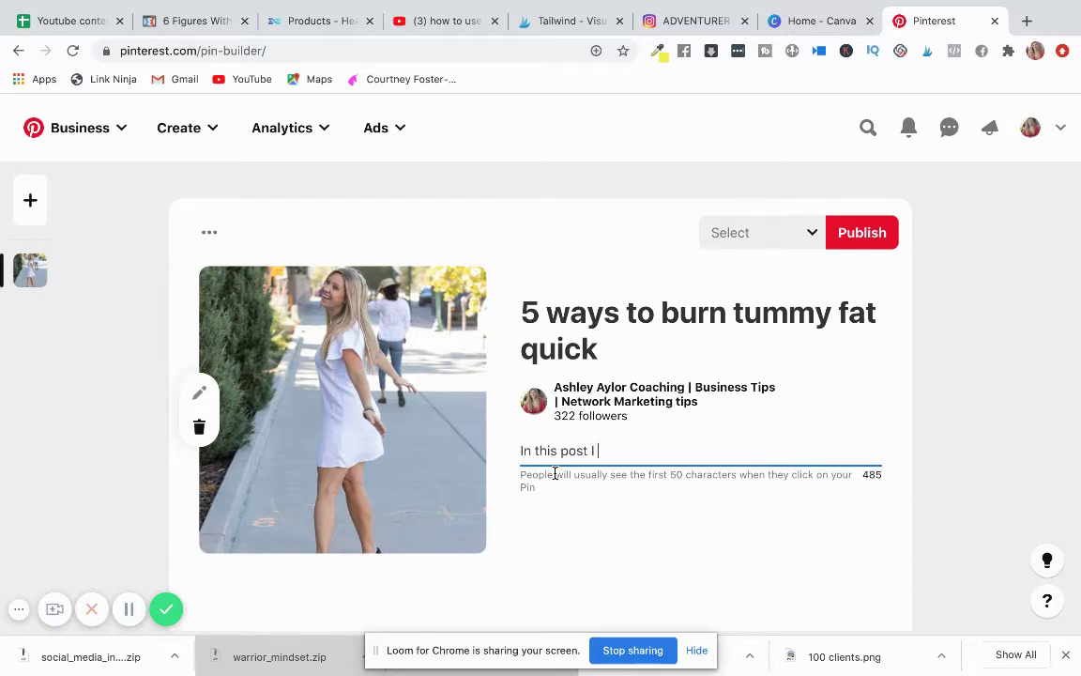
{"action": "type", "text": "give you 5 ways to burn "}
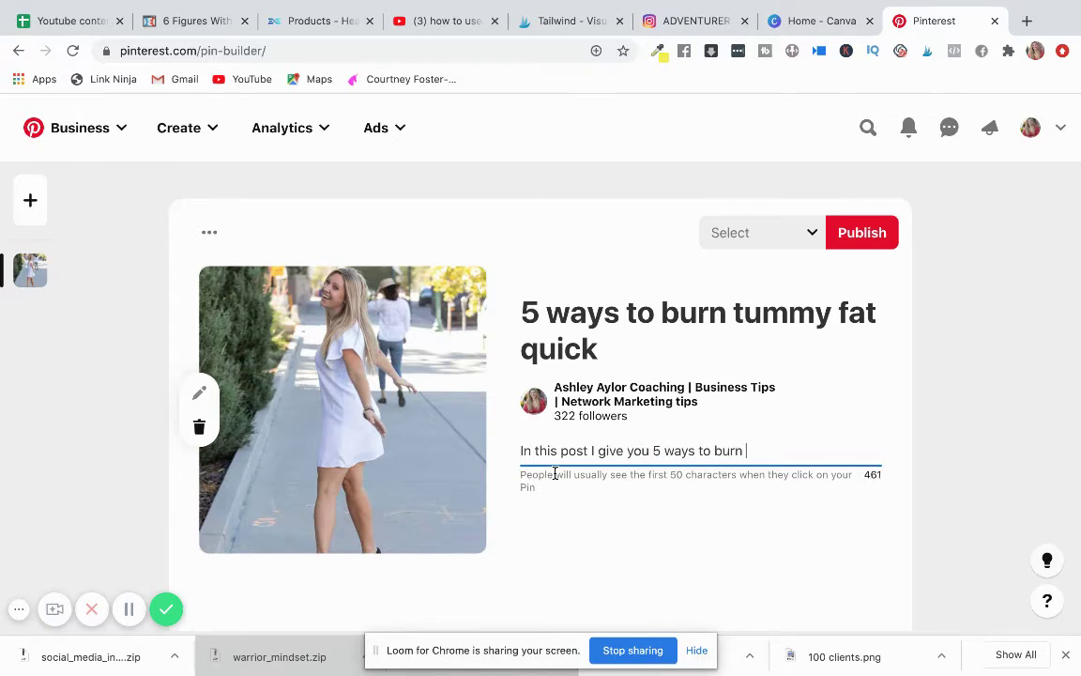
{"action": "type", "text": "tummy fat with simpl"}
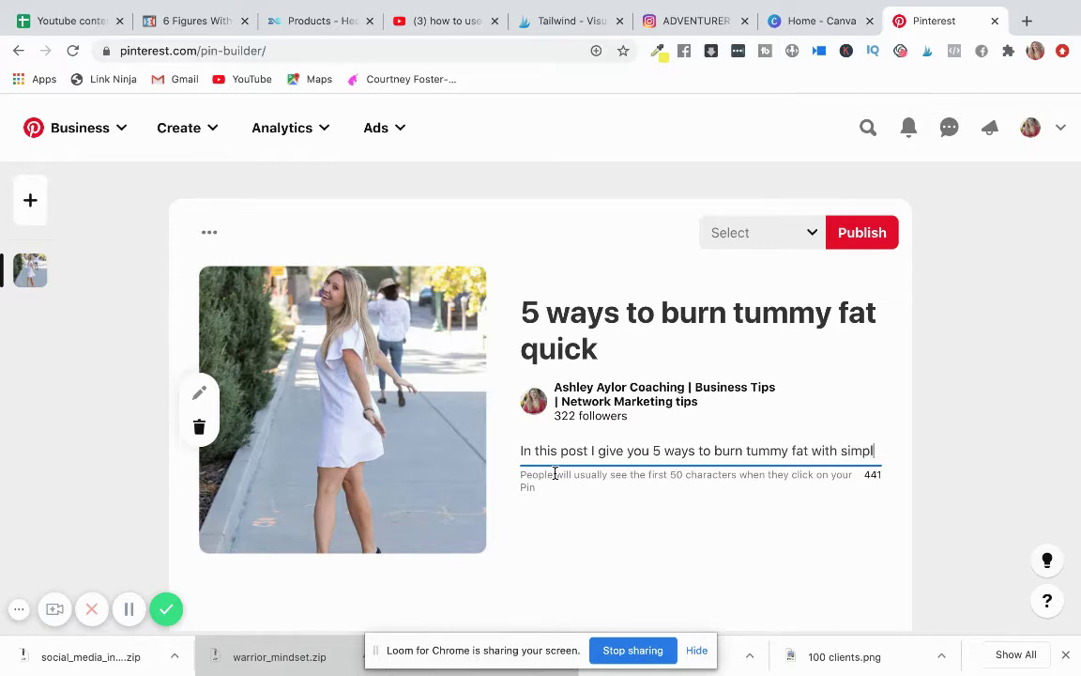
{"action": "type", "text": "e ingredients y"}
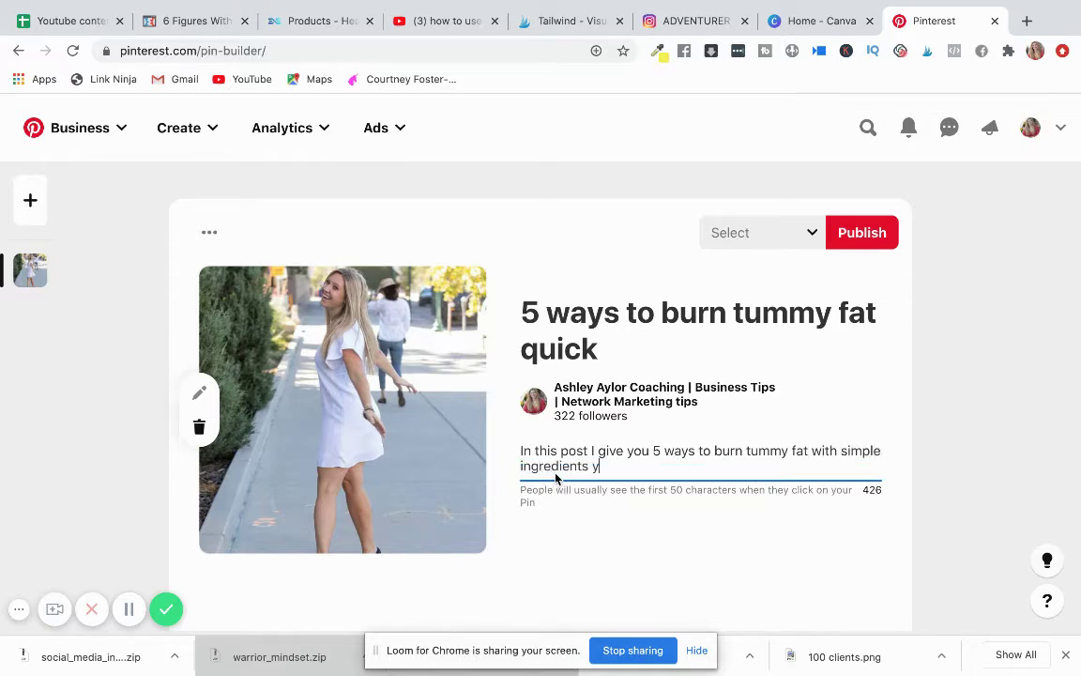
{"action": "type", "text": "ou keep around your "}
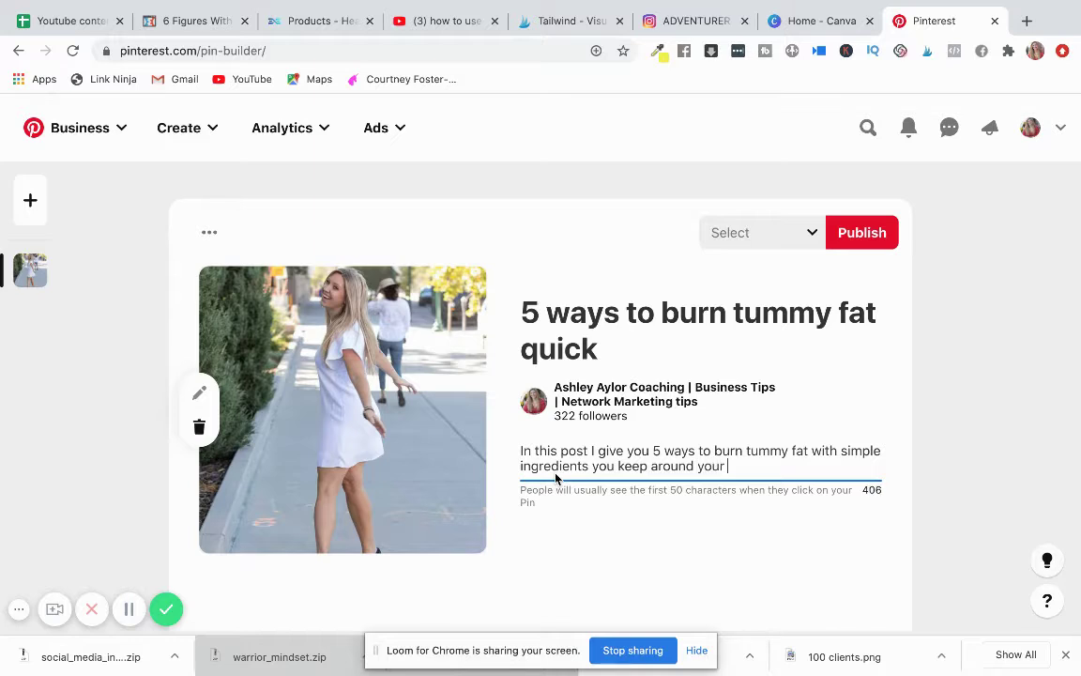
{"action": "type", "text": "house!"}
- Add a bracketed "FREE GUIDE" tag at the start of the Pin description
{"action": "left_click", "coordinate": [523, 451]}
{"action": "type", "text": "(FREE]"}
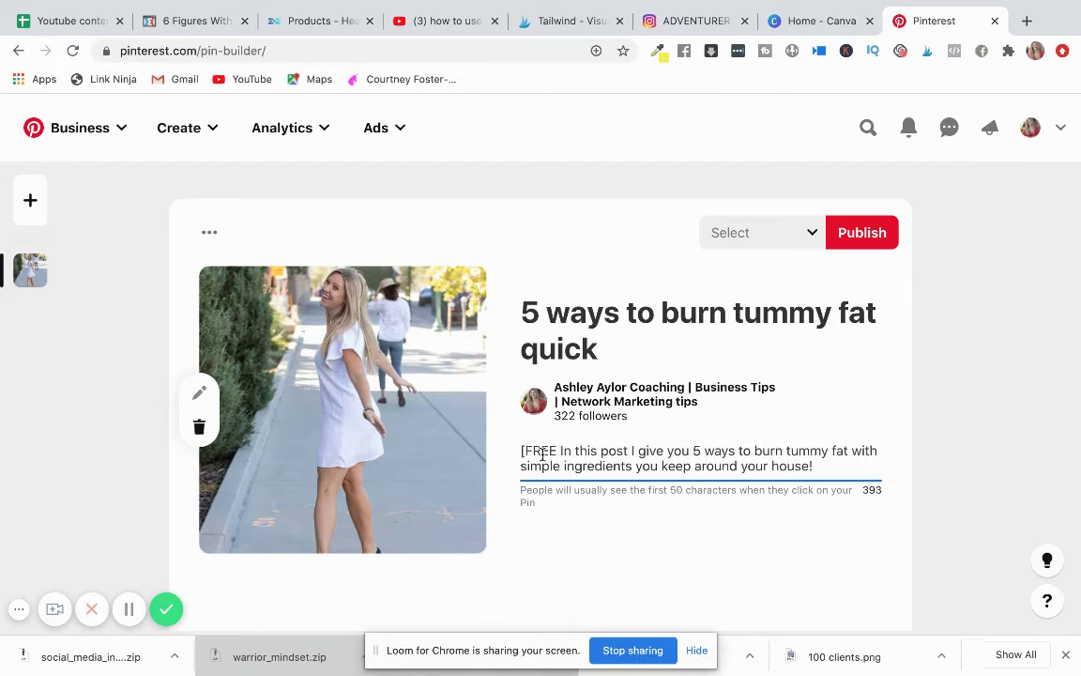
{"action": "type", "text": "GUIDE"}
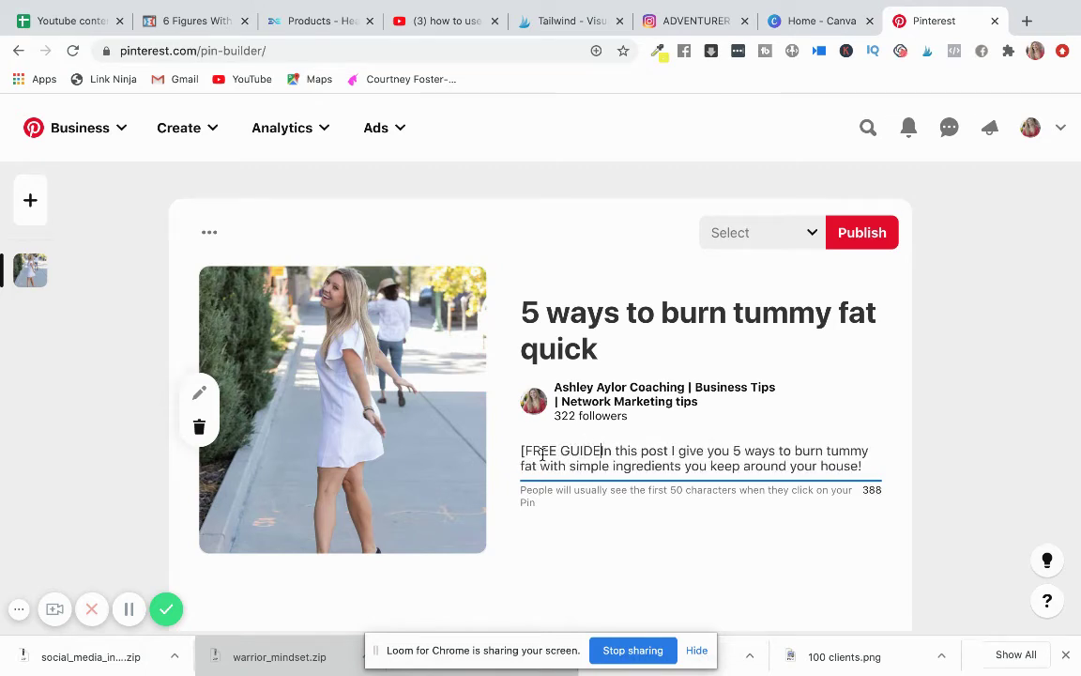
{"action": "type", "text": "]"}
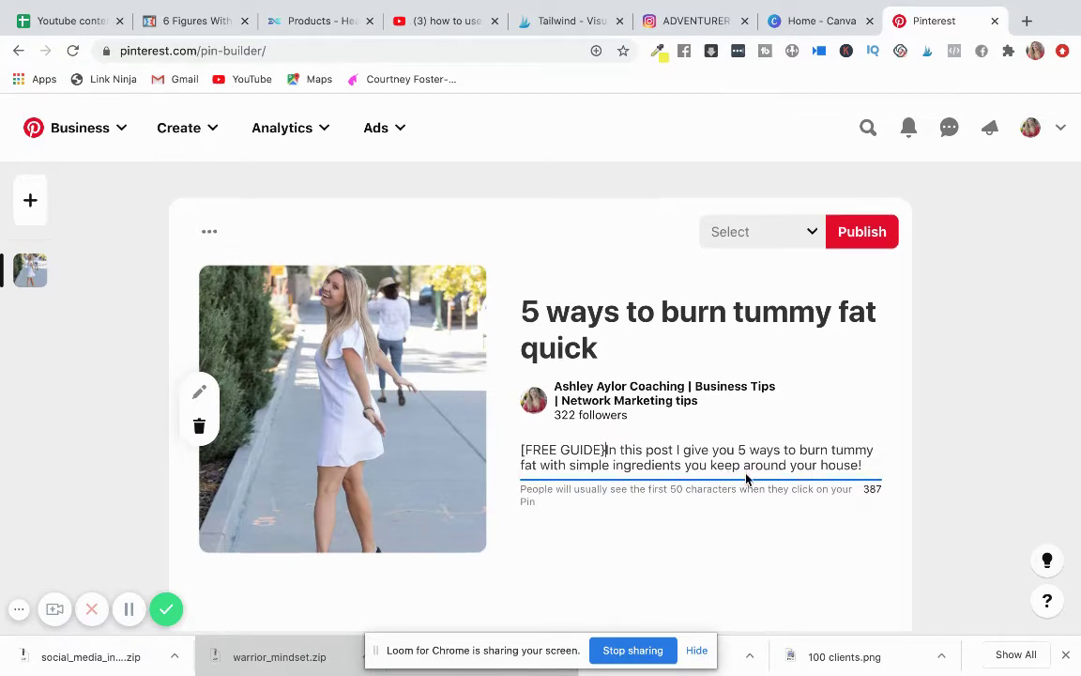
- Clear the Pin's title and its description completely
{"action": "scroll", "coordinate": [748, 478], "scroll_direction": "down", "scroll_amount": 3}
{"action": "scroll", "coordinate": [747, 480], "scroll_direction": "up", "scroll_amount": 2}
{"action": "scroll", "coordinate": [747, 480], "scroll_direction": "down", "scroll_amount": 1}
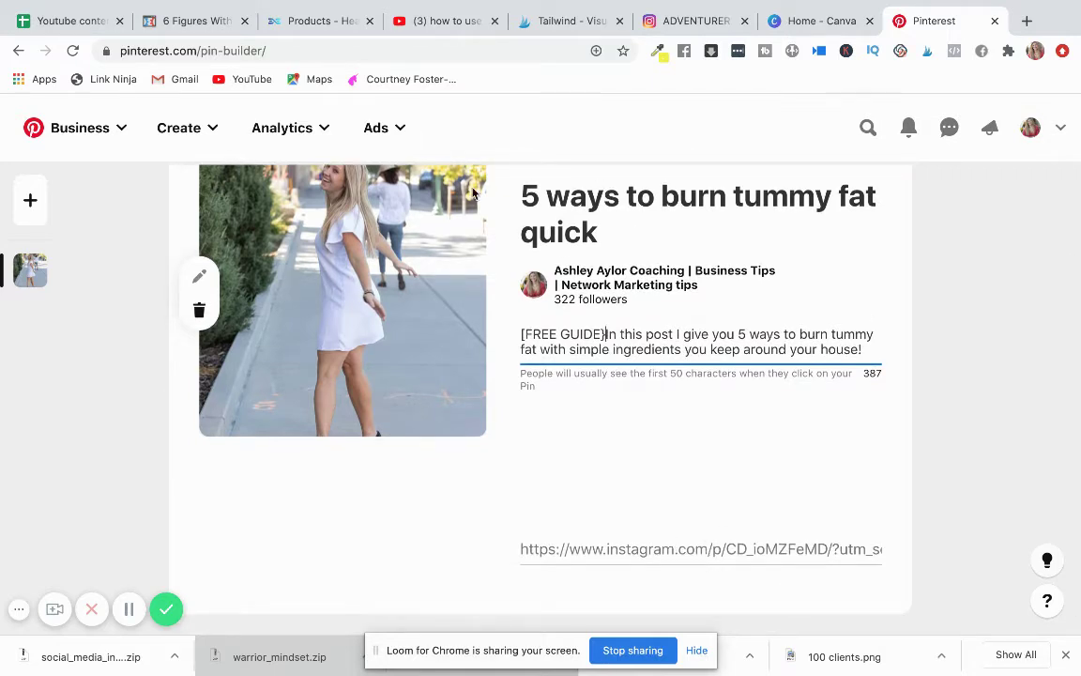
{"action": "scroll", "coordinate": [634, 132], "scroll_direction": "up", "scroll_amount": 2}
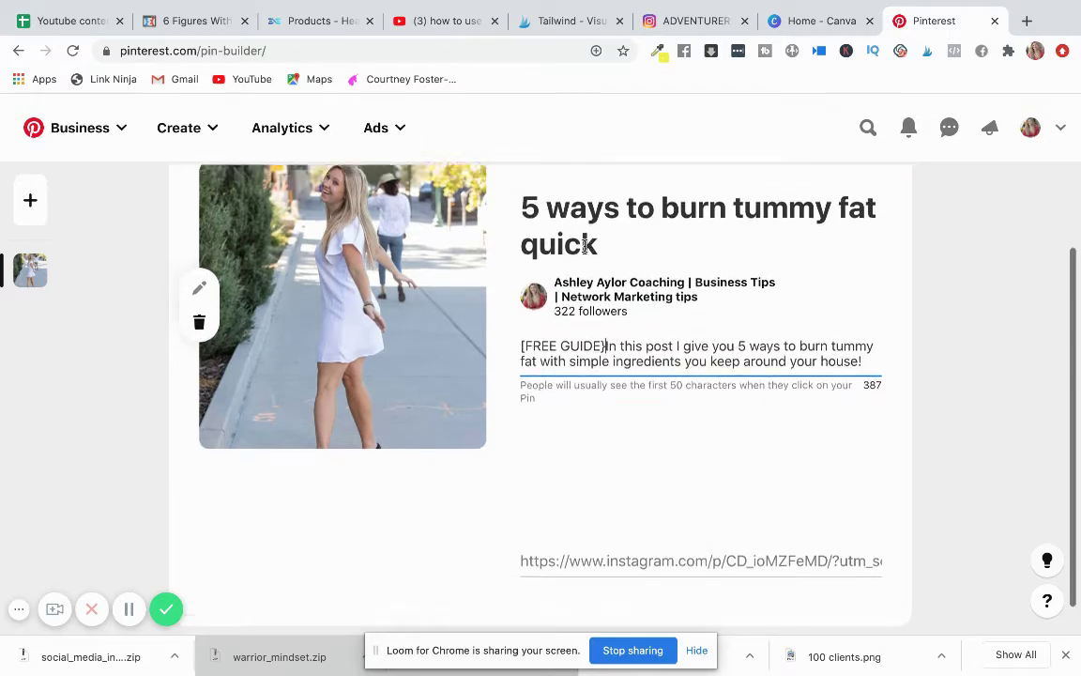
{"action": "left_click_drag", "start_coordinate": [603, 326], "coordinate": [519, 290]}
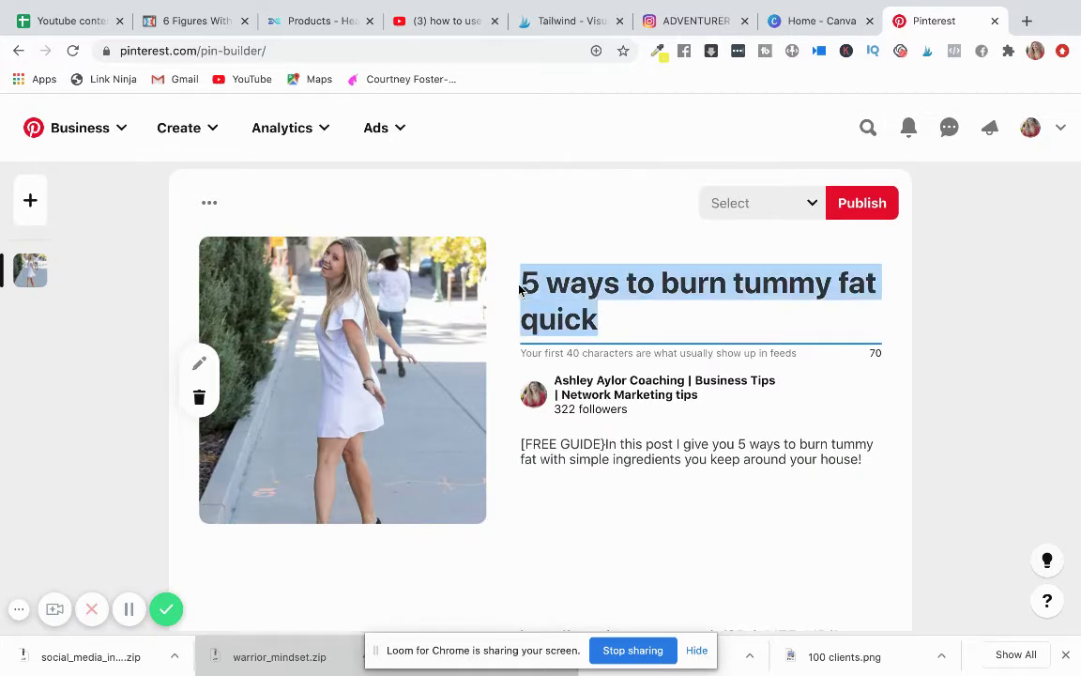
{"action": "key", "text": "BackSpace"}
{"action": "left_click", "coordinate": [598, 422]}
{"action": "key", "text": "ctrl+a"}
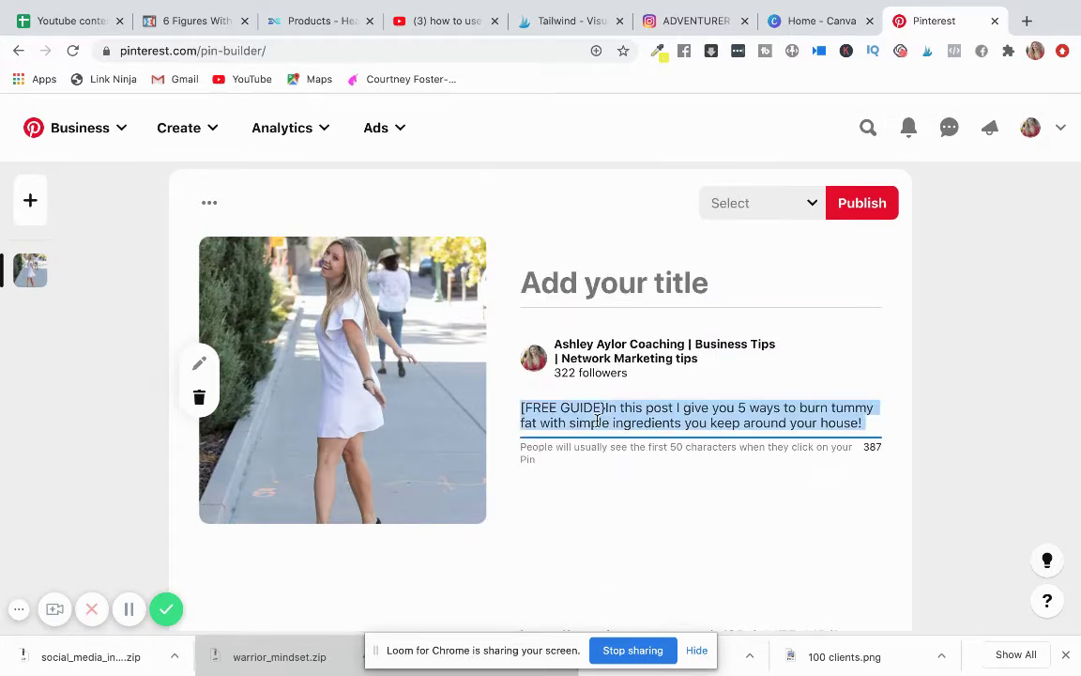
{"action": "key", "text": "BackSpace"}
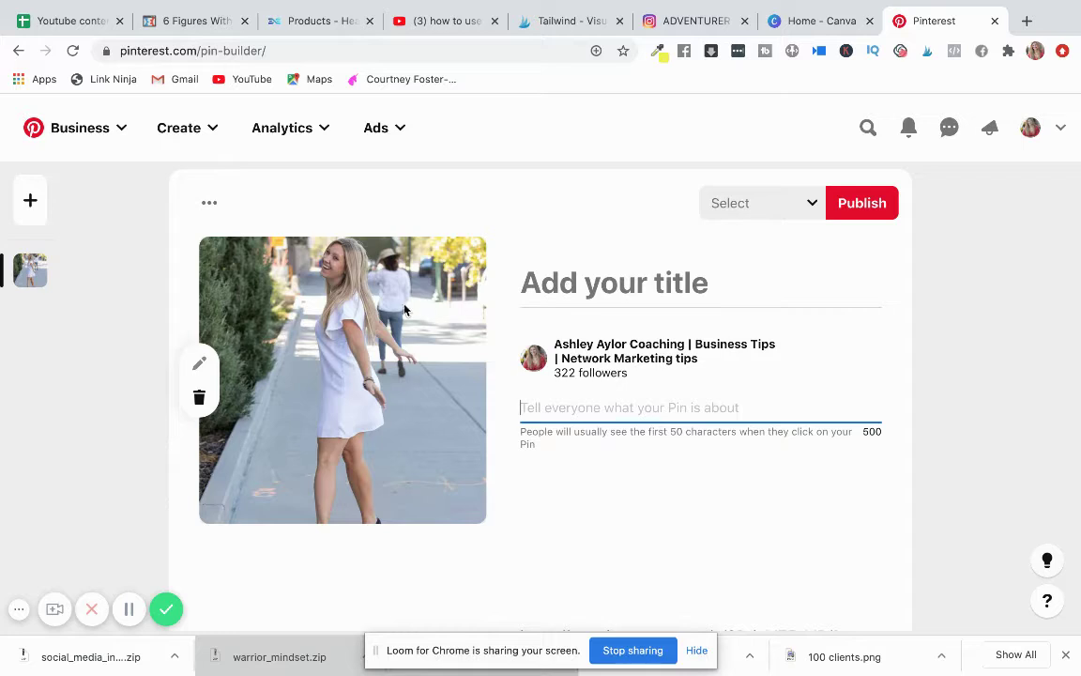
- Title the Pin "Dream again"
{"action": "left_click", "coordinate": [531, 282]}
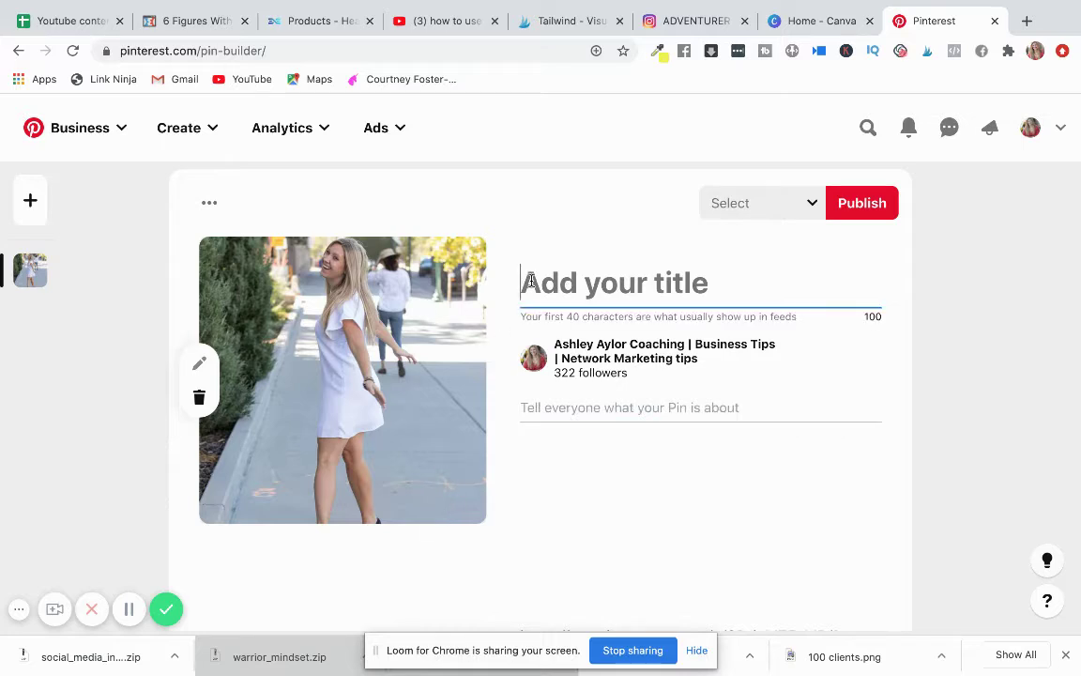
{"action": "type", "text": "D"}
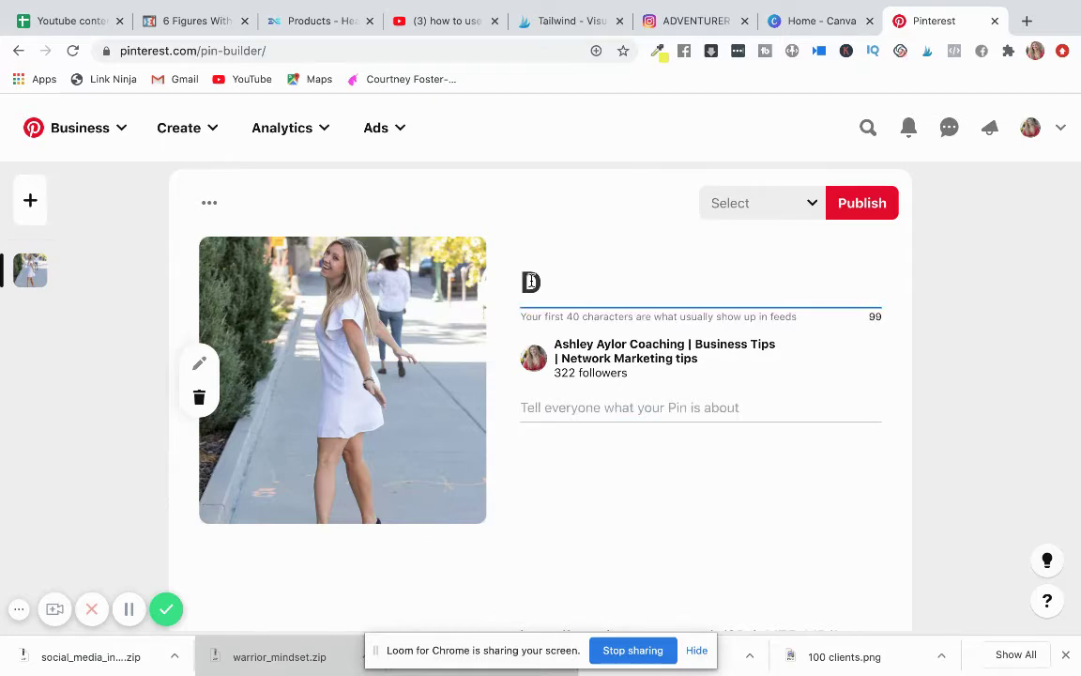
{"action": "type", "text": "ream again"}
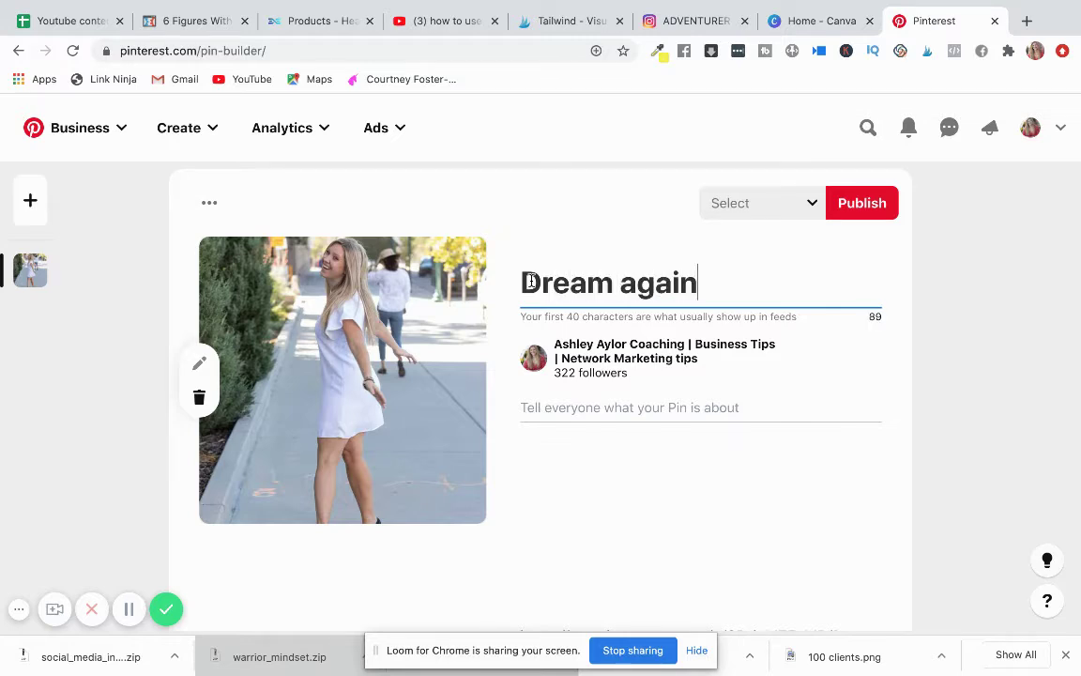
- Describe the Pin as "Have you forgotten those dreams you once had as an inncer child? It's time to dream again!"
{"action": "left_click", "coordinate": [569, 405]}
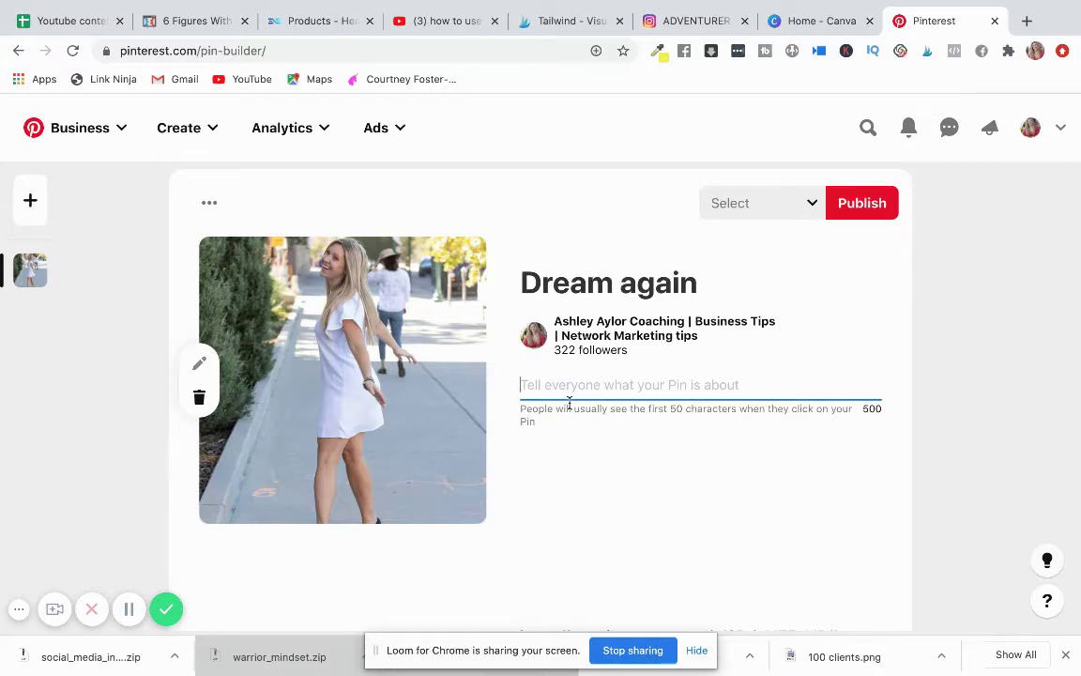
{"action": "type", "text": "Have you "}
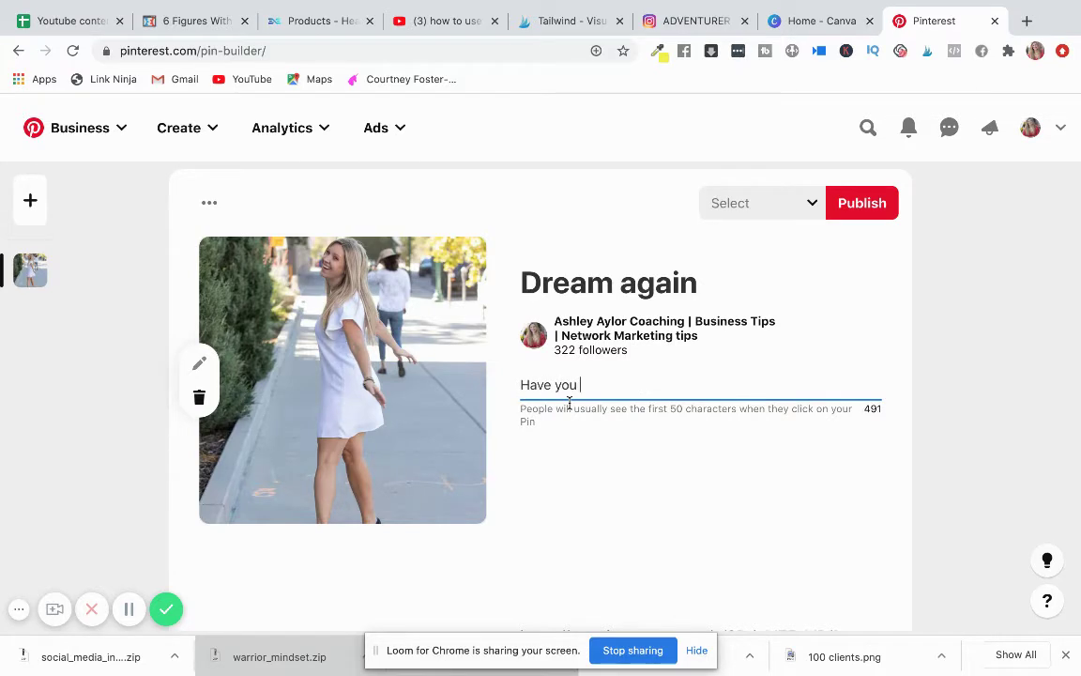
{"action": "type", "text": "forgo"}
{"action": "key", "text": "BackSpace"}
{"action": "type", "text": "oteen"}
{"action": "key", "text": "BackSpace"}
{"action": "key", "text": "BackSpace"}
{"action": "key", "text": "BackSpace"}
{"action": "key", "text": "BackSpace"}
{"action": "type", "text": "ten those dreams you"}
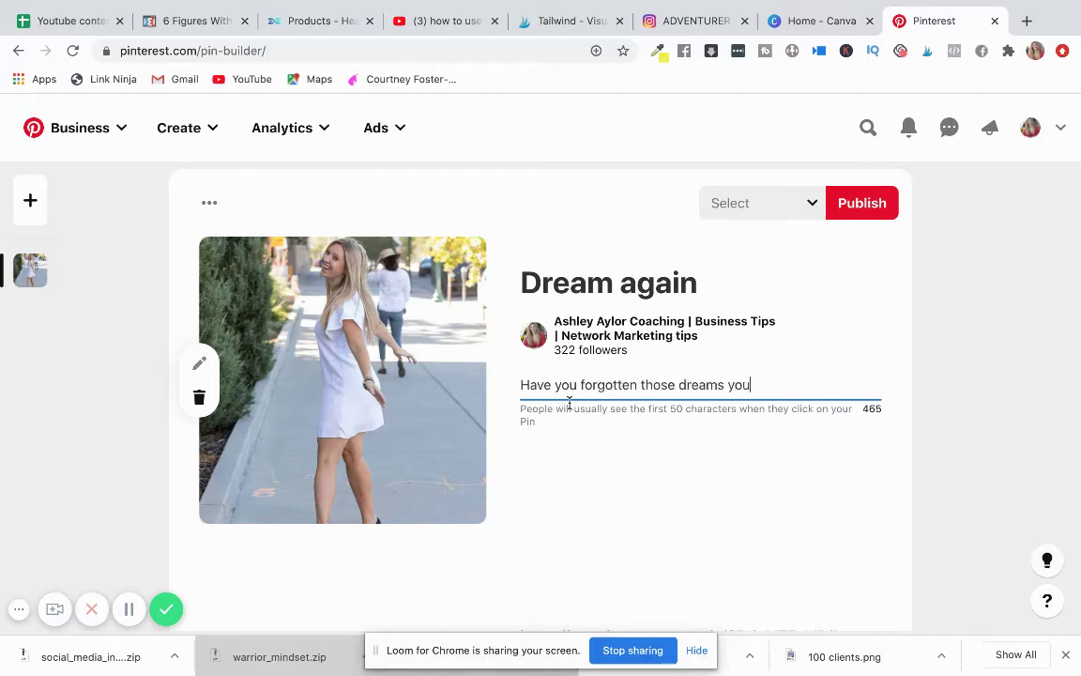
{"action": "type", "text": " once had as an"}
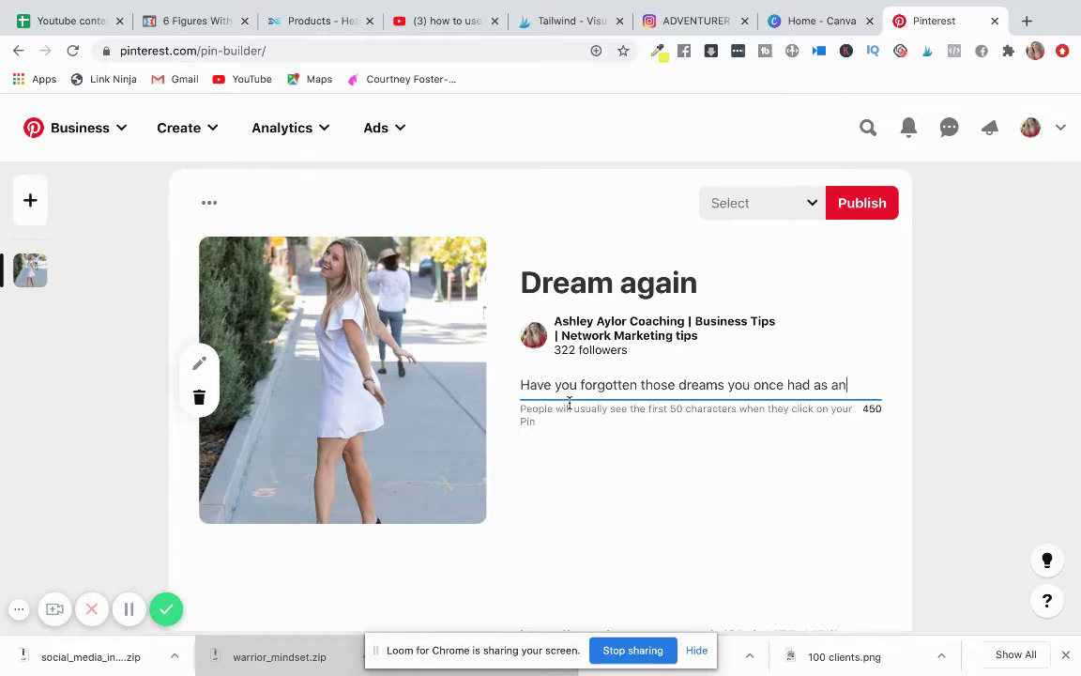
{"action": "type", "text": " inncer ch"}
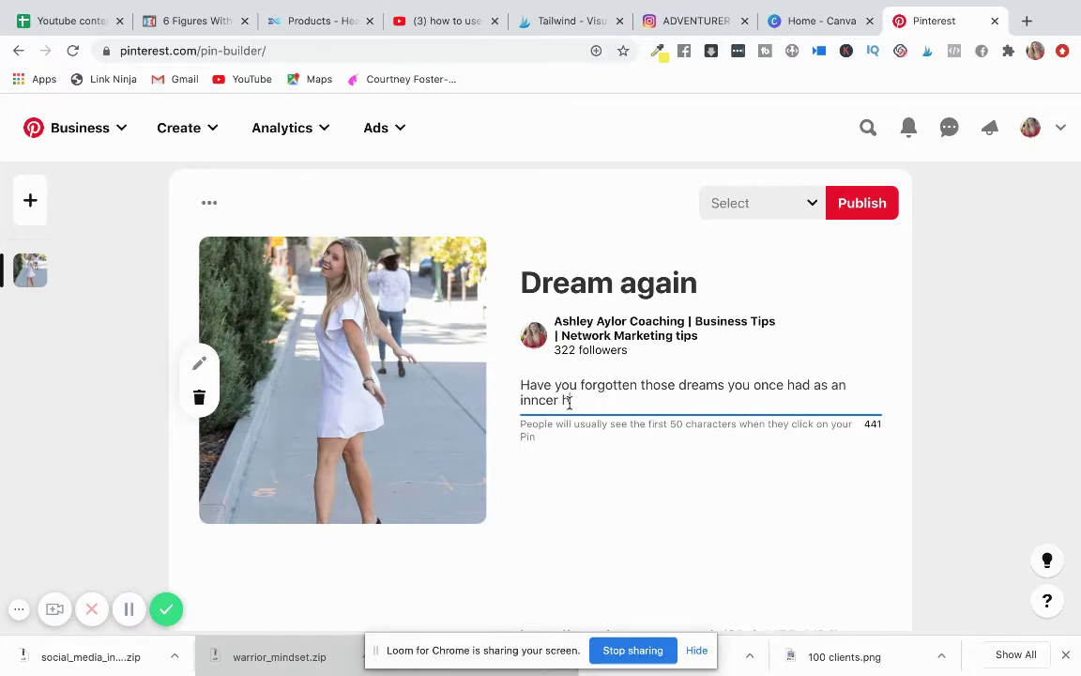
{"action": "type", "text": "ild? It's time to dream again!"}
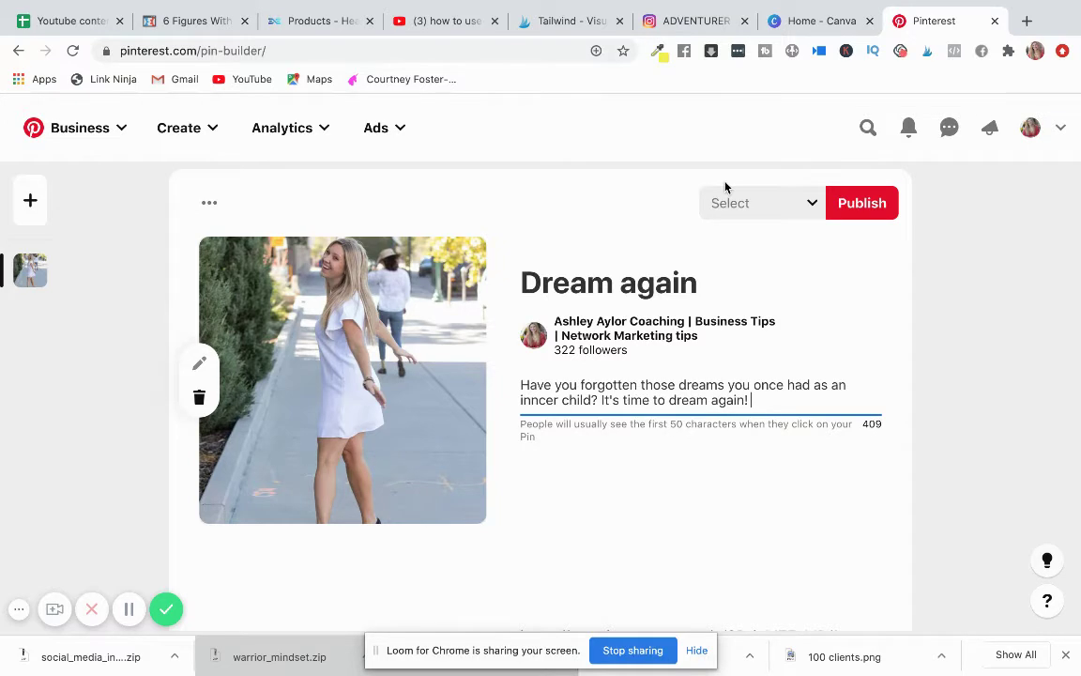
- Search the boards by the account owner's first name and choose their own coaching board for the Pin
{"action": "left_click", "coordinate": [769, 204]}
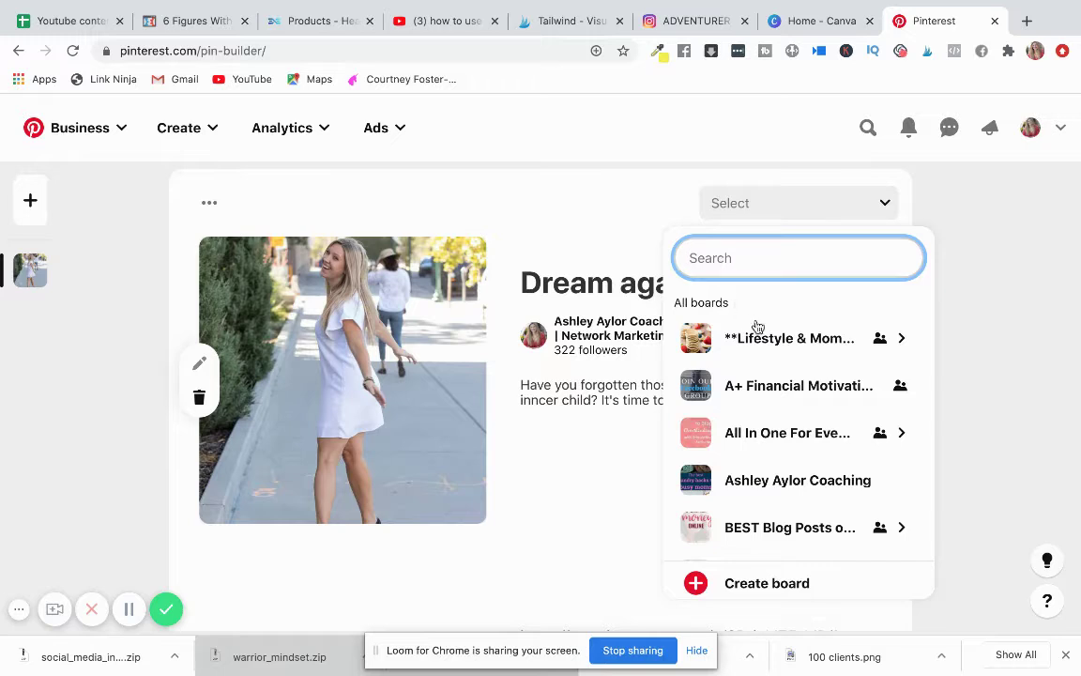
{"action": "type", "text": "ashley"}
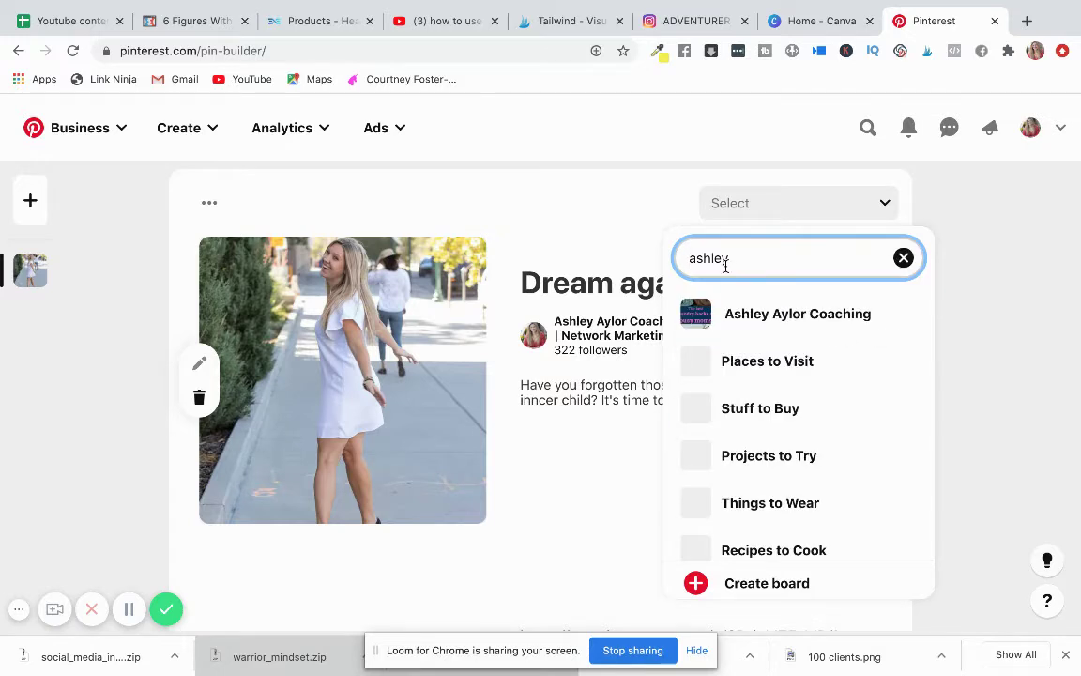
{"action": "left_click", "coordinate": [753, 311]}
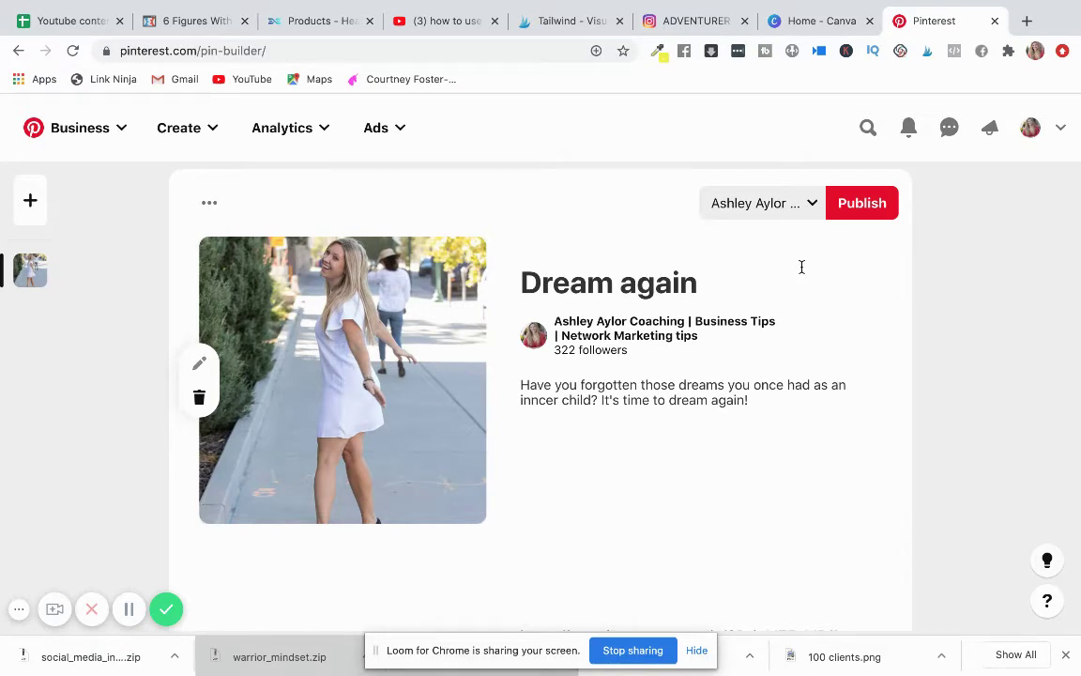
- Browse the list of all boards available for the Pin
{"action": "left_click", "coordinate": [807, 206]}
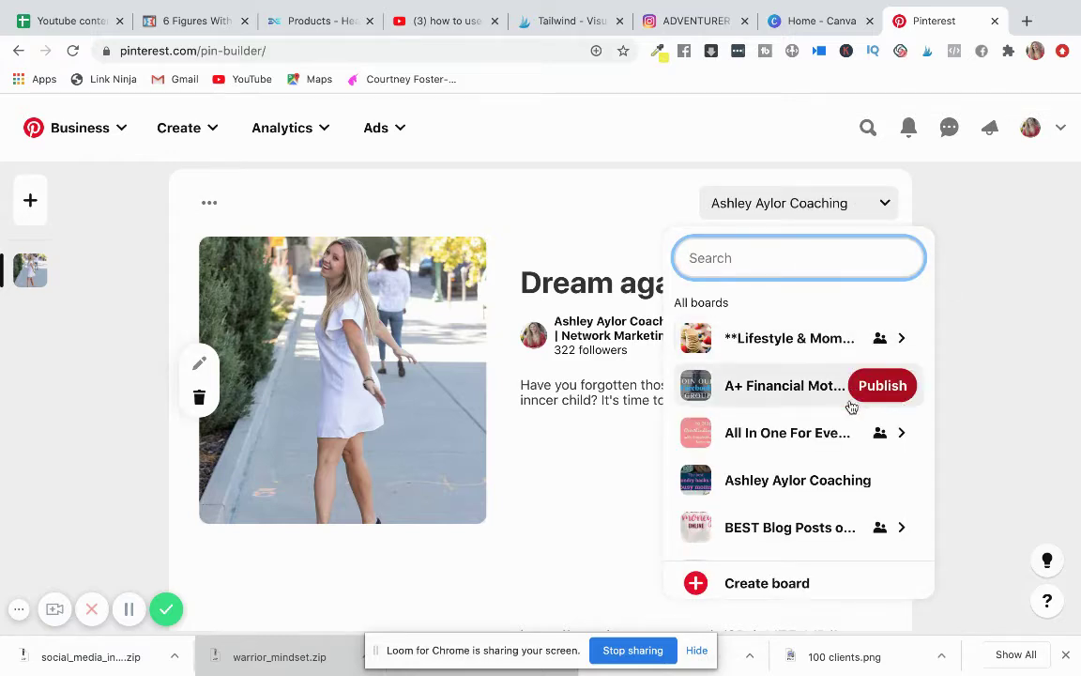
{"action": "scroll", "coordinate": [825, 484], "scroll_direction": "down", "scroll_amount": 2}
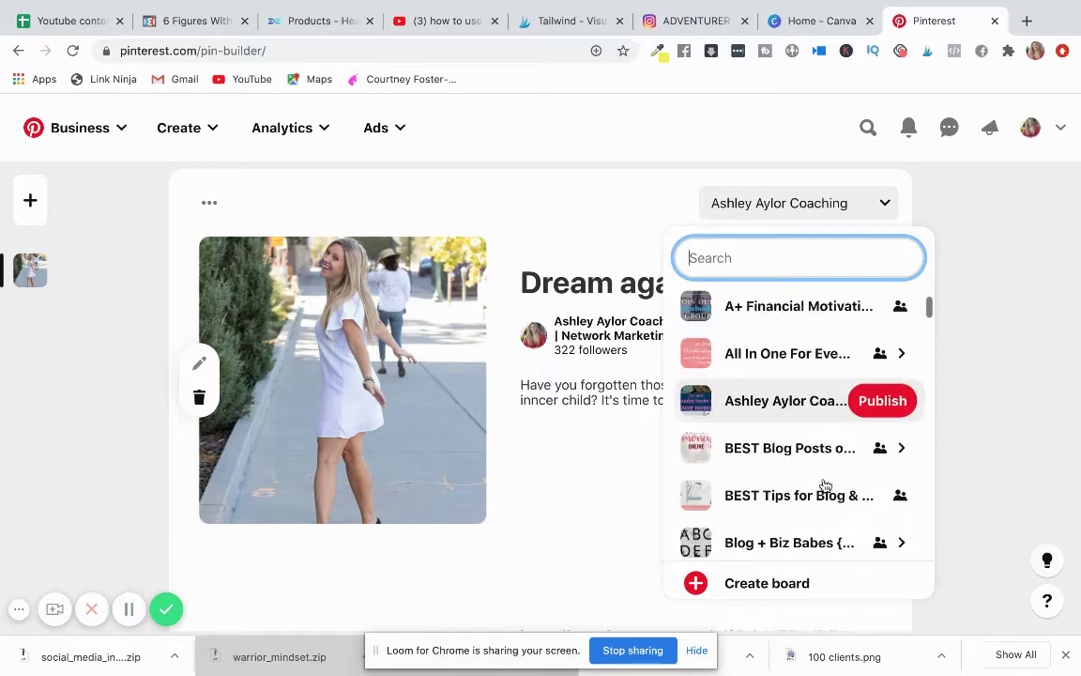
{"action": "scroll", "coordinate": [825, 484], "scroll_direction": "down", "scroll_amount": 1}
{"action": "scroll", "coordinate": [825, 485], "scroll_direction": "down", "scroll_amount": 2}
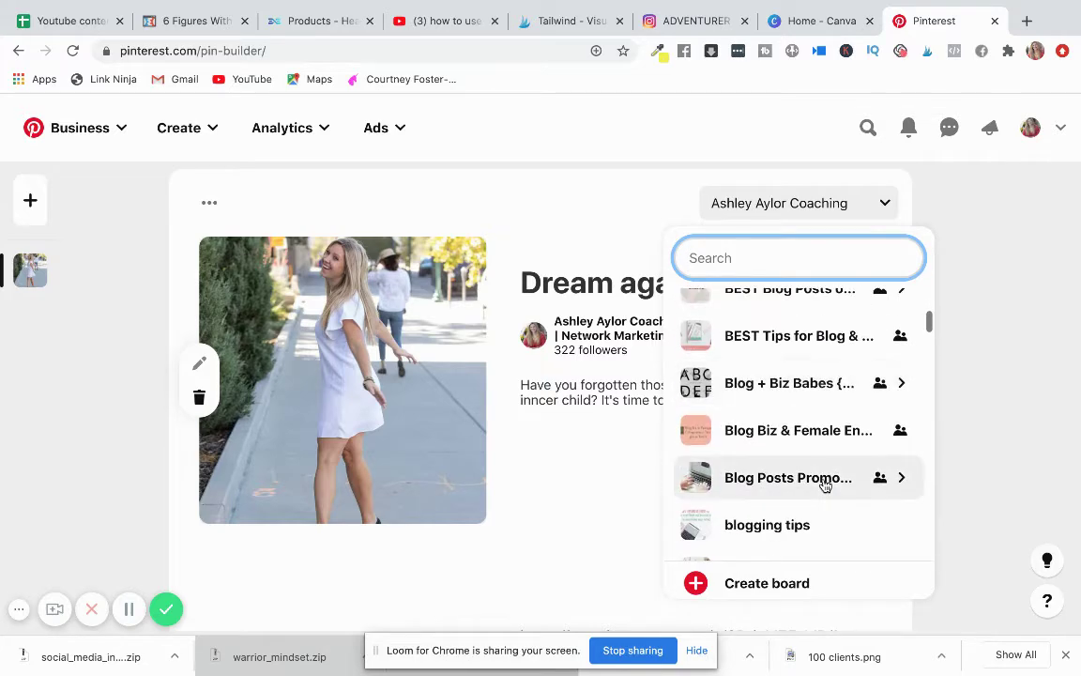
{"action": "scroll", "coordinate": [825, 485], "scroll_direction": "down", "scroll_amount": 2}
{"action": "scroll", "coordinate": [825, 484], "scroll_direction": "down", "scroll_amount": 2}
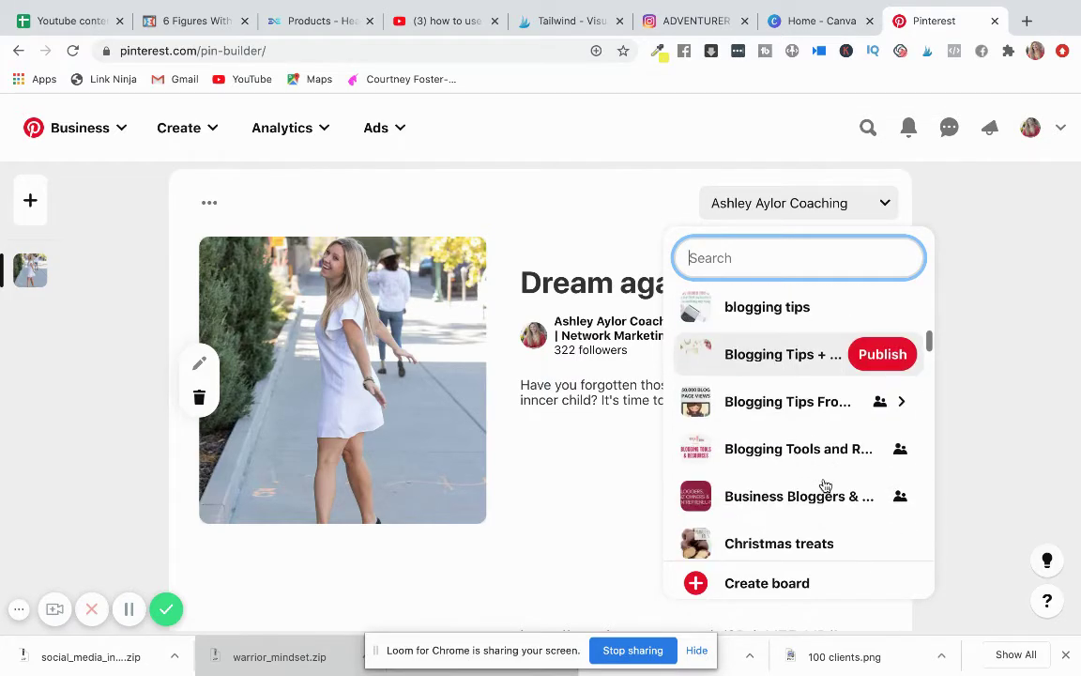
{"action": "scroll", "coordinate": [822, 487], "scroll_direction": "up", "scroll_amount": 8}
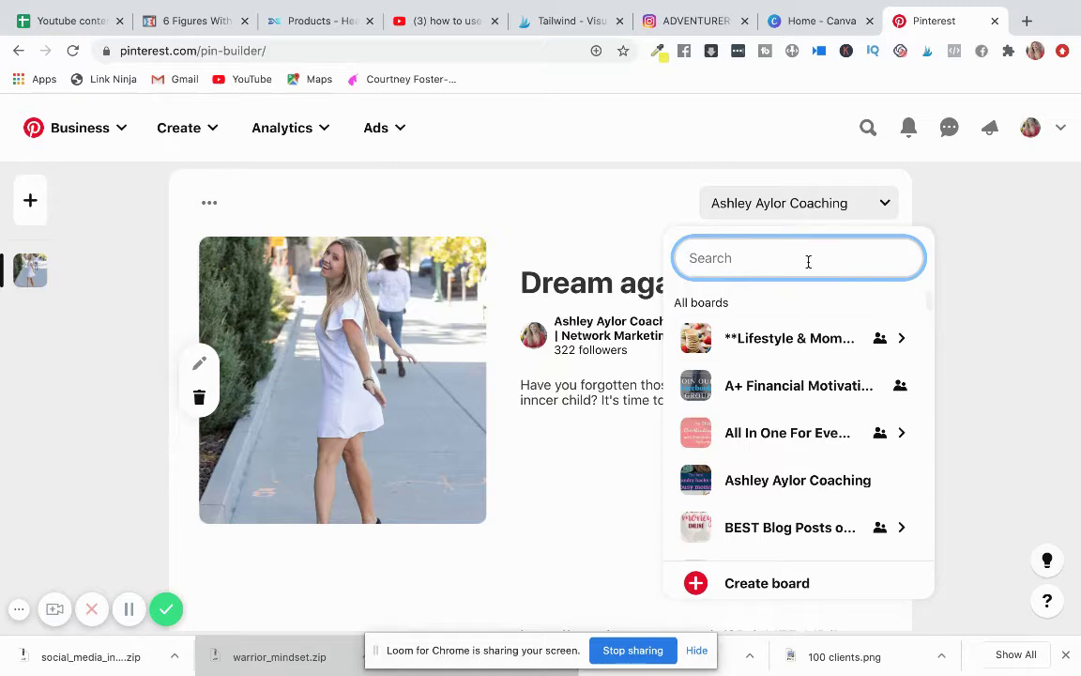
{"action": "left_click", "coordinate": [931, 202]}
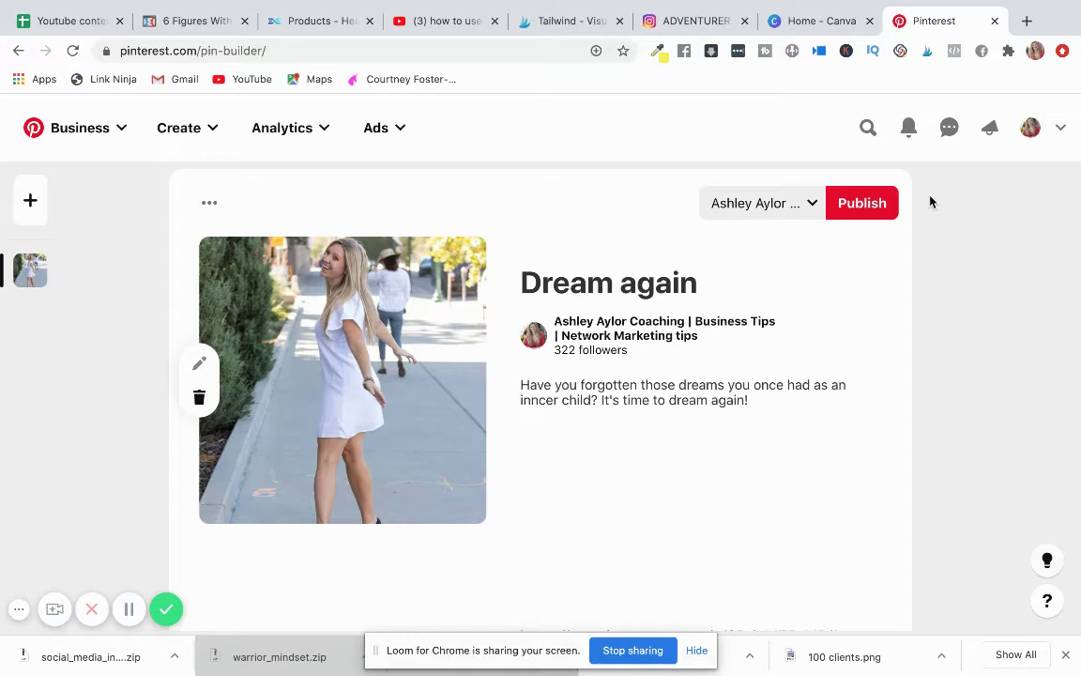
- Publish the Pin and send the published Pin to Tailwind for scheduling
{"action": "left_click", "coordinate": [865, 202]}
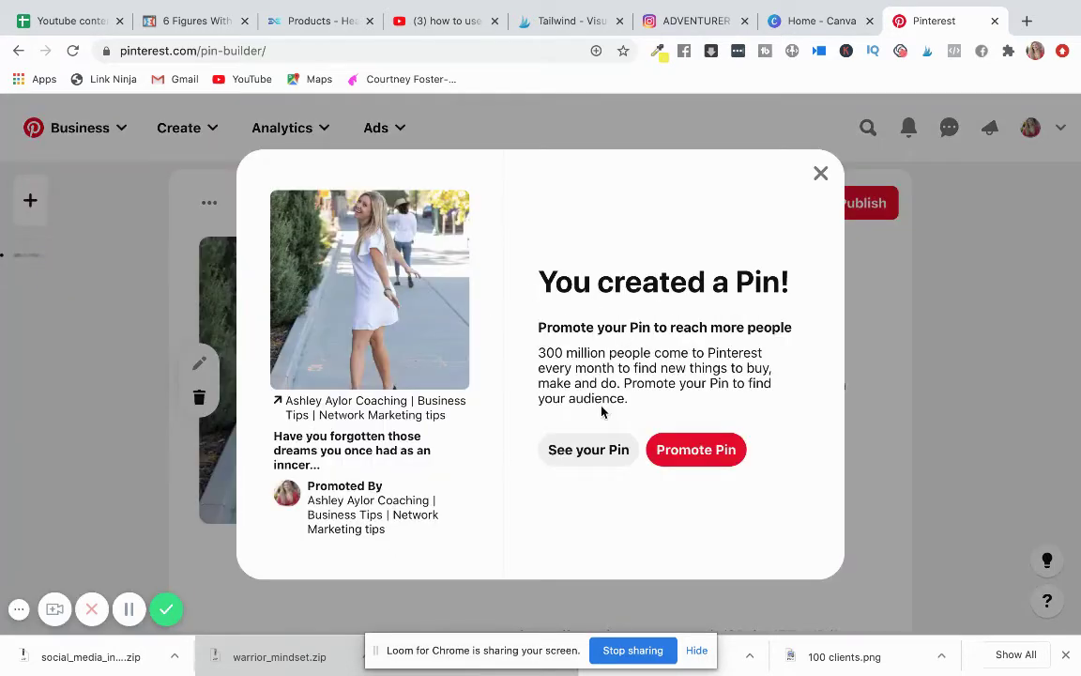
{"action": "left_click", "coordinate": [587, 449]}
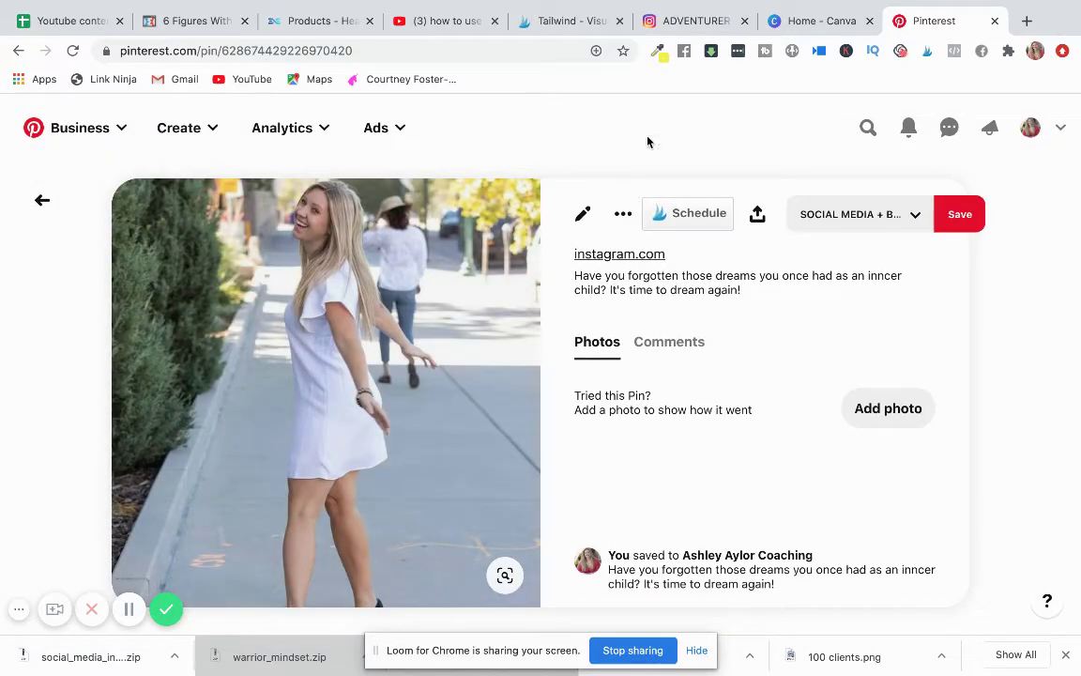
{"action": "left_click", "coordinate": [682, 215]}
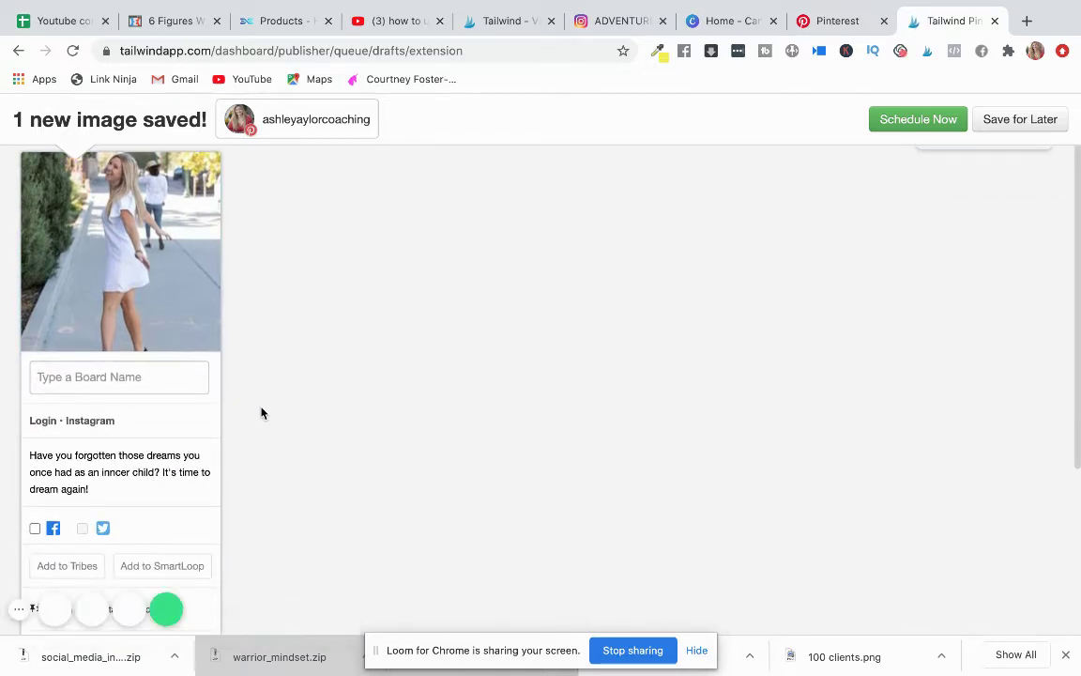
- Assign the Business board list to the Pin draft and turn on publishing to the Facebook Page
{"action": "left_click", "coordinate": [88, 375]}
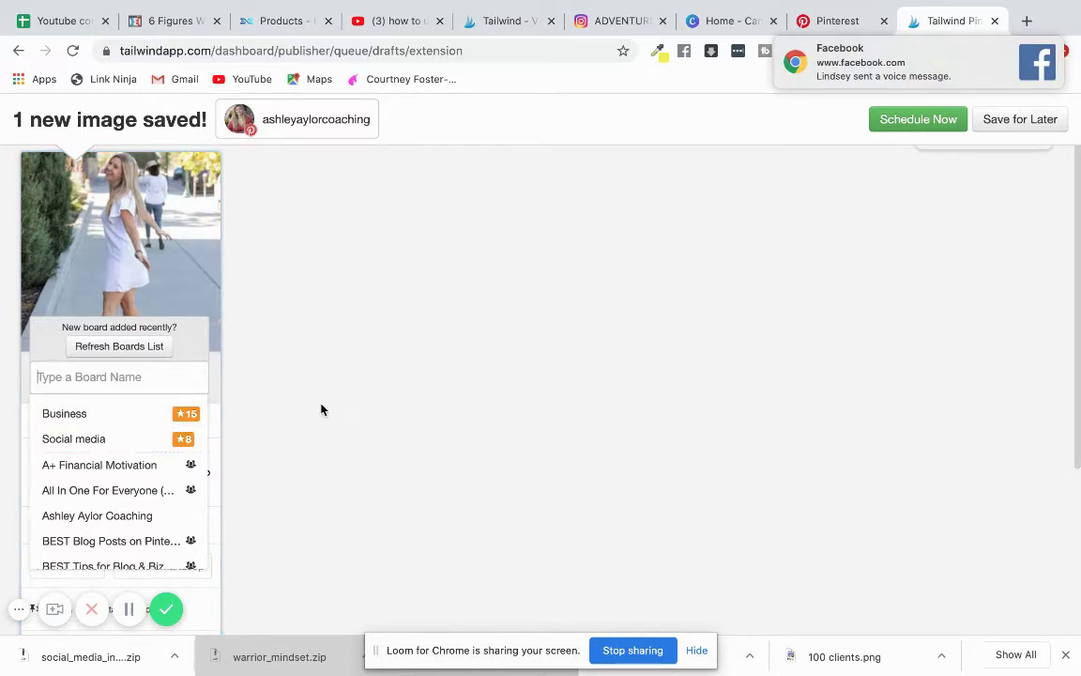
{"action": "left_click", "coordinate": [117, 417]}
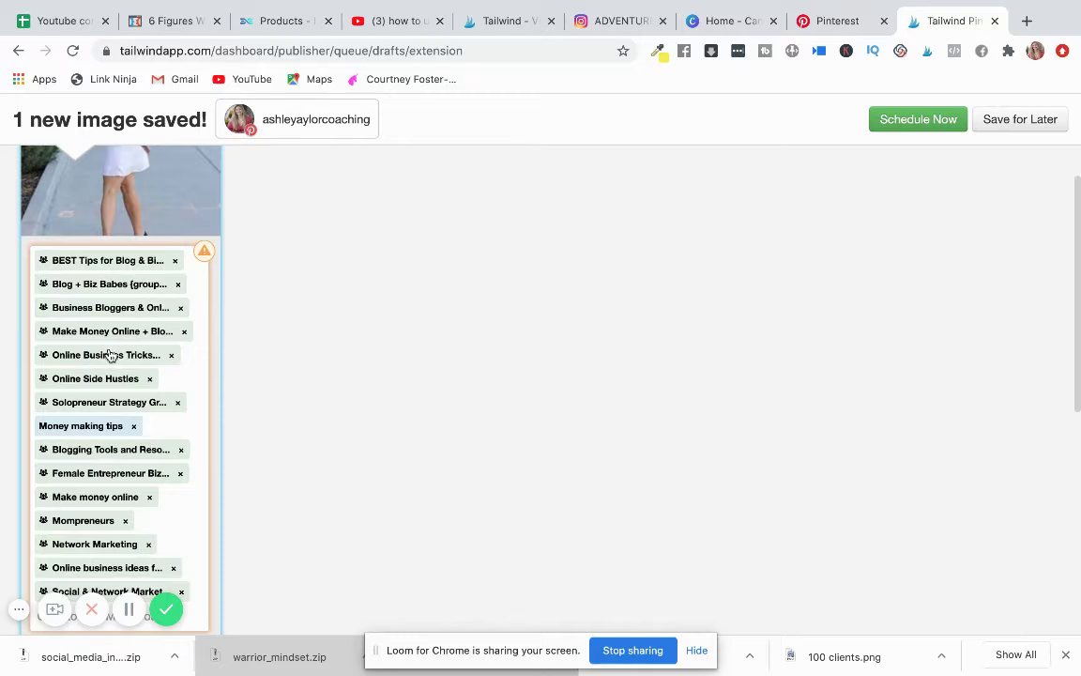
{"action": "scroll", "coordinate": [103, 493], "scroll_direction": "down", "scroll_amount": 2}
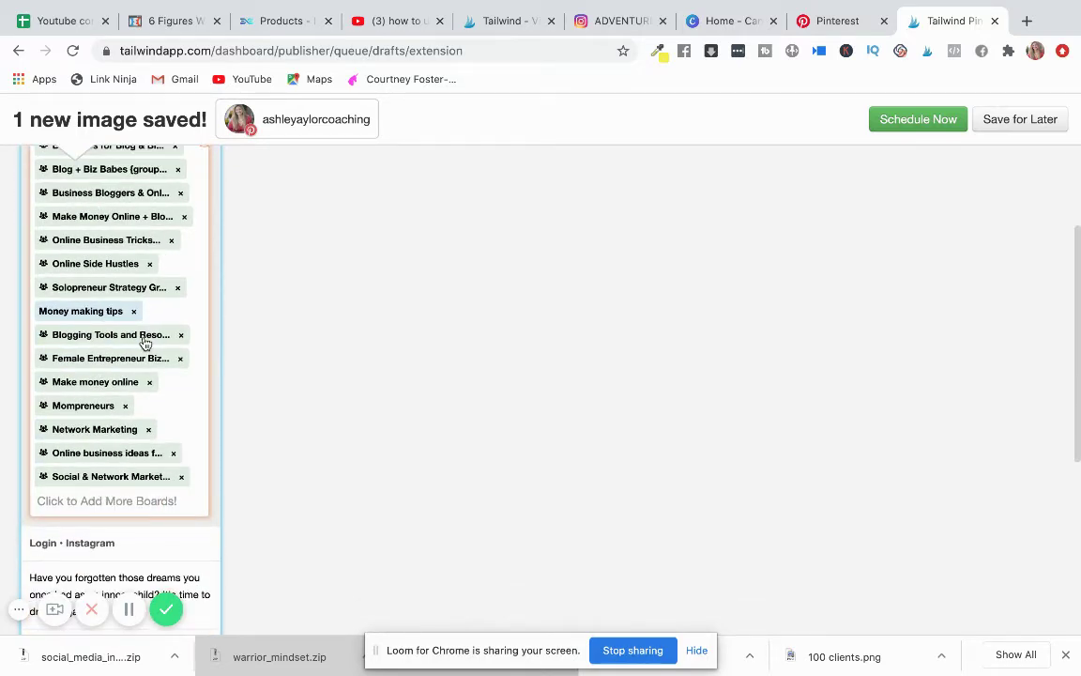
{"action": "scroll", "coordinate": [263, 455], "scroll_direction": "down", "scroll_amount": 3}
{"action": "scroll", "coordinate": [264, 456], "scroll_direction": "down", "scroll_amount": 2}
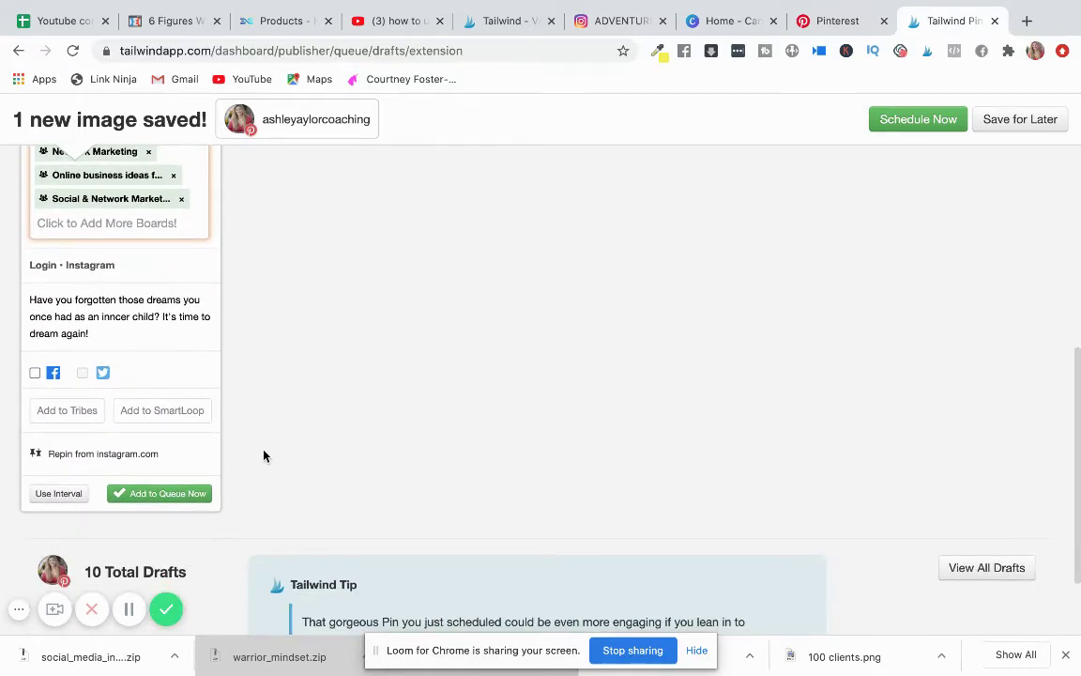
{"action": "left_click", "coordinate": [35, 374]}
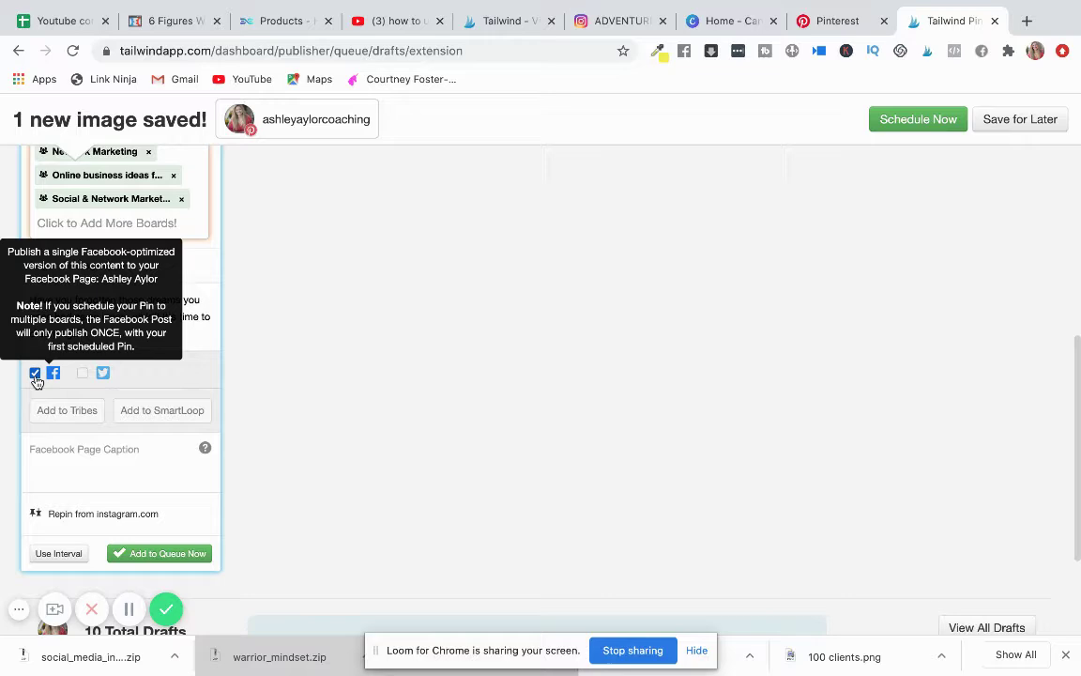
- Select the first five Tribes, from Best Blogging and Social Media Tips to Entrepreneurs & Coaches, and close the dialog without submitting
{"action": "left_click", "coordinate": [64, 418]}
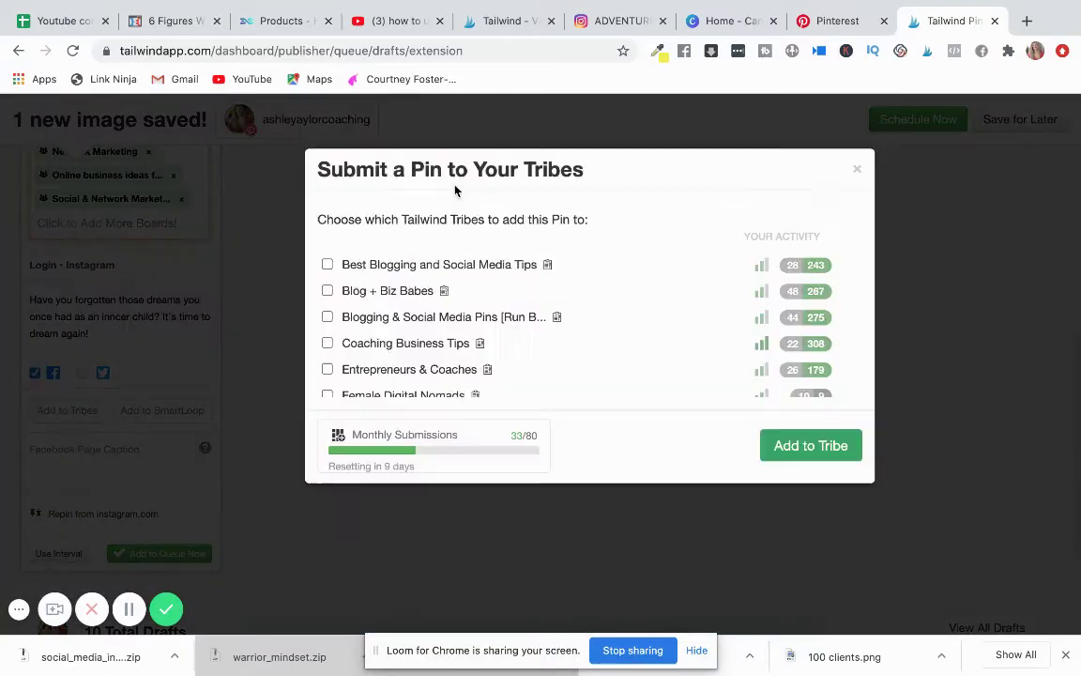
{"action": "left_click", "coordinate": [326, 264]}
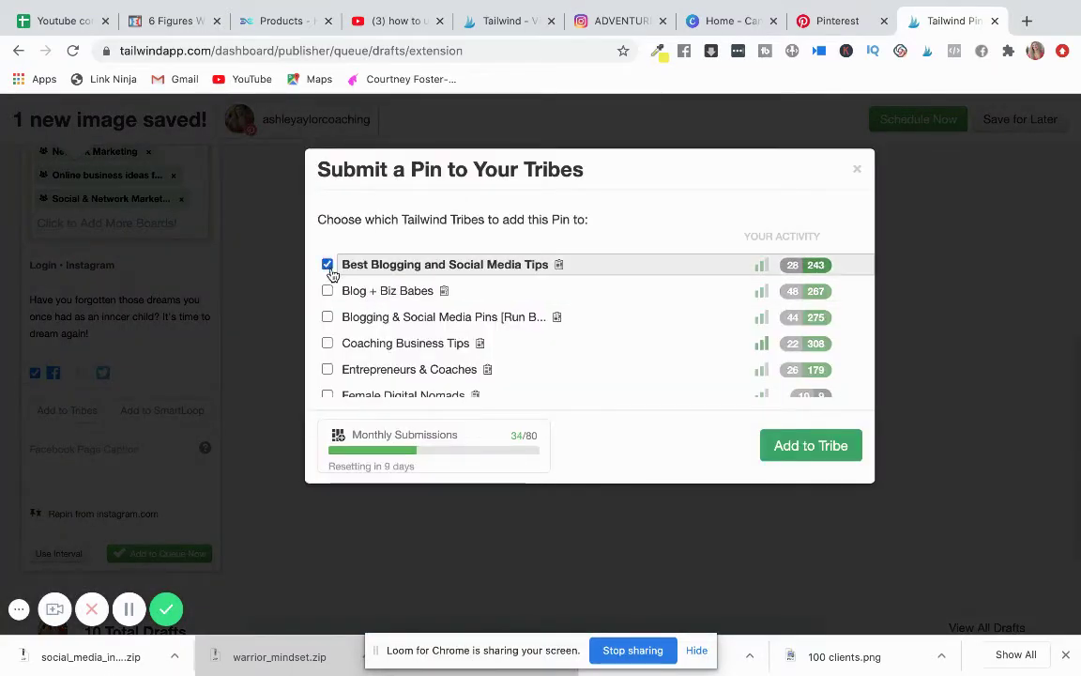
{"action": "left_click", "coordinate": [327, 290]}
{"action": "left_click", "coordinate": [326, 316]}
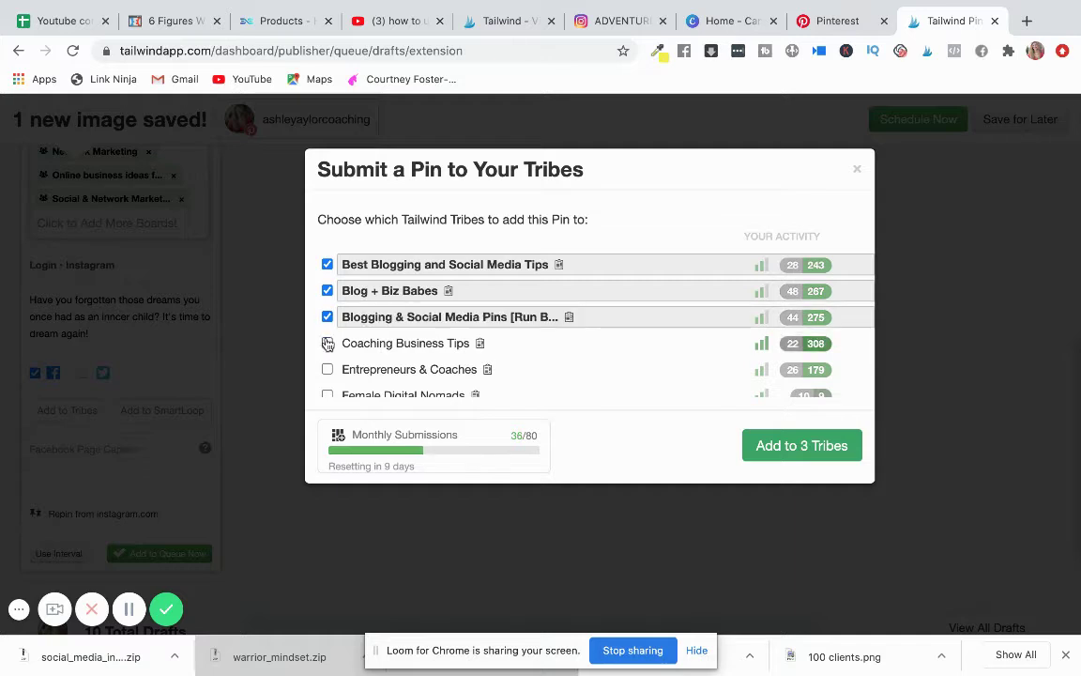
{"action": "left_click", "coordinate": [327, 342]}
{"action": "left_click", "coordinate": [327, 369]}
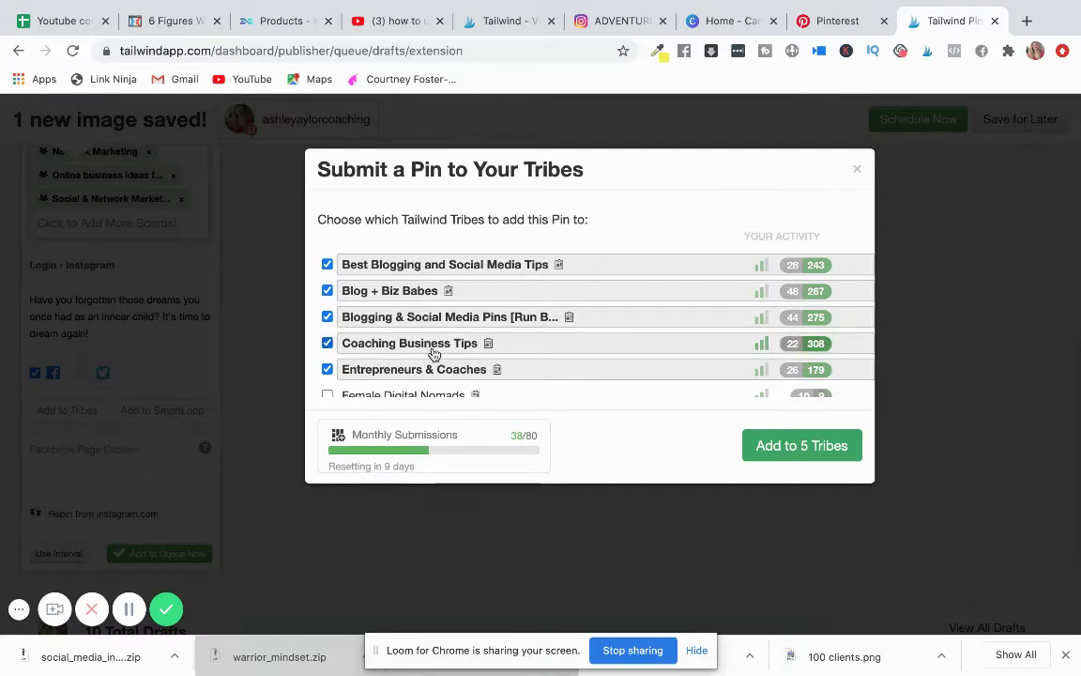
{"action": "scroll", "coordinate": [435, 355], "scroll_direction": "down", "scroll_amount": 2}
{"action": "scroll", "coordinate": [433, 353], "scroll_direction": "up", "scroll_amount": 2}
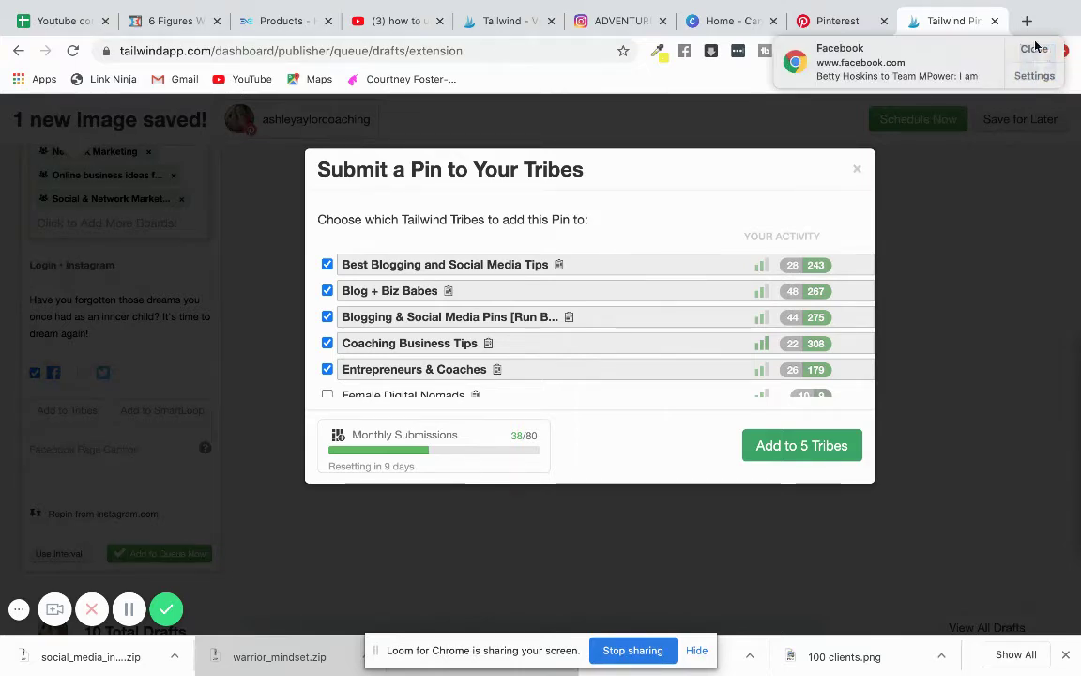
{"action": "left_click", "coordinate": [1034, 50]}
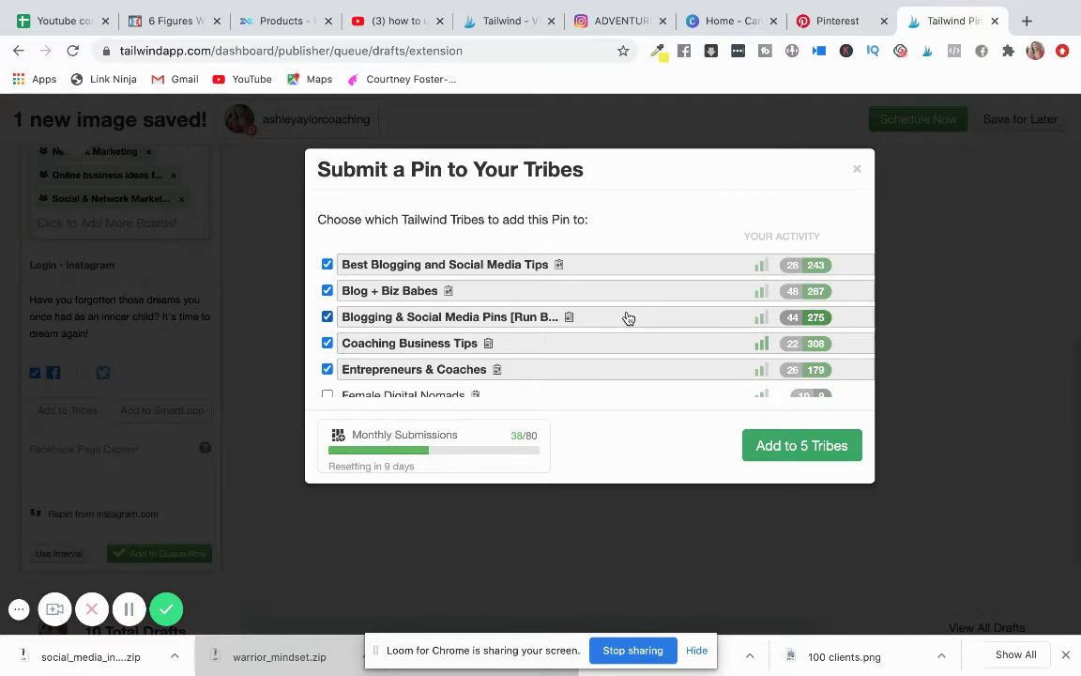
{"action": "left_click", "coordinate": [857, 174]}
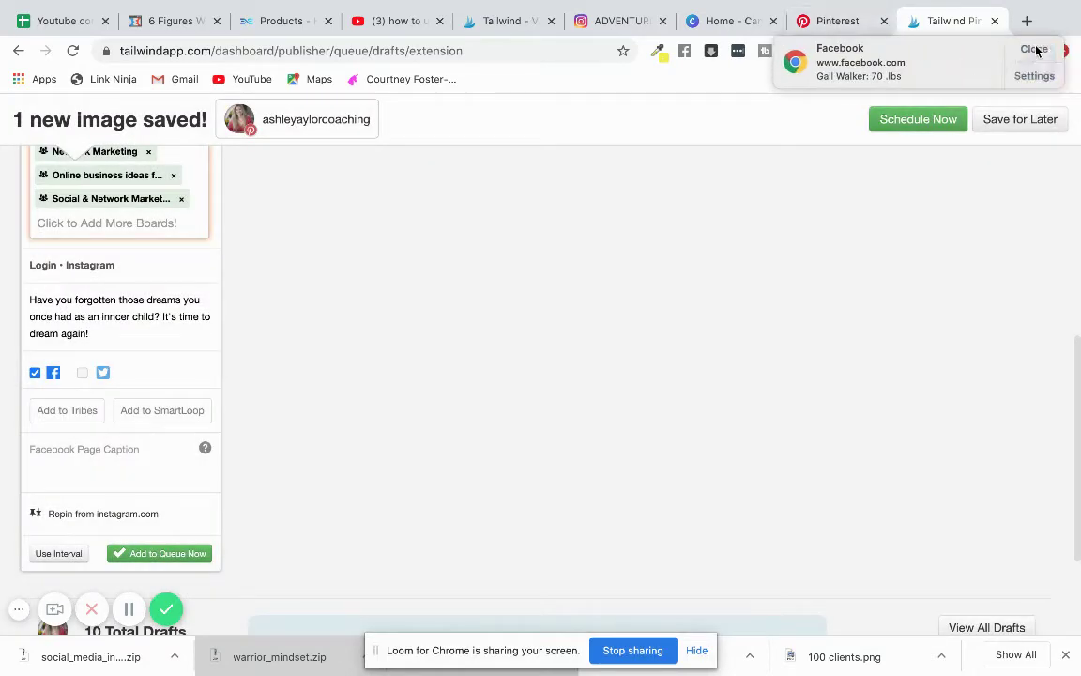
- Close the Facebook message page and the Tailwind draft page, leaving the draft's changes unsaved
{"action": "left_click", "coordinate": [1050, 50]}
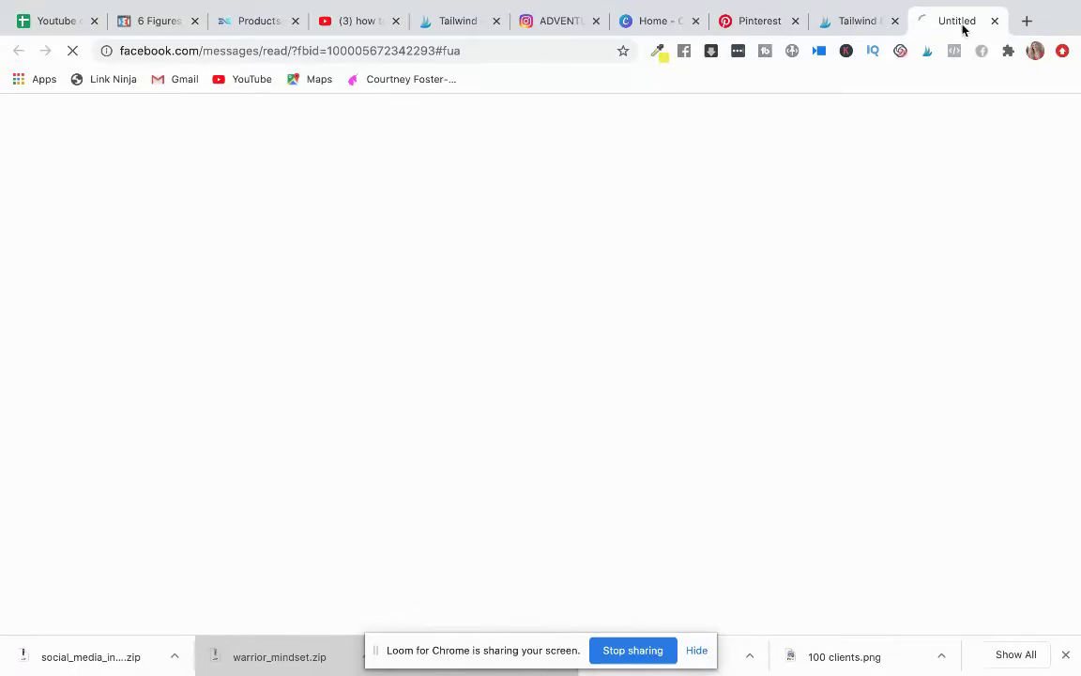
{"action": "left_click", "coordinate": [995, 21]}
{"action": "left_click", "coordinate": [994, 20]}
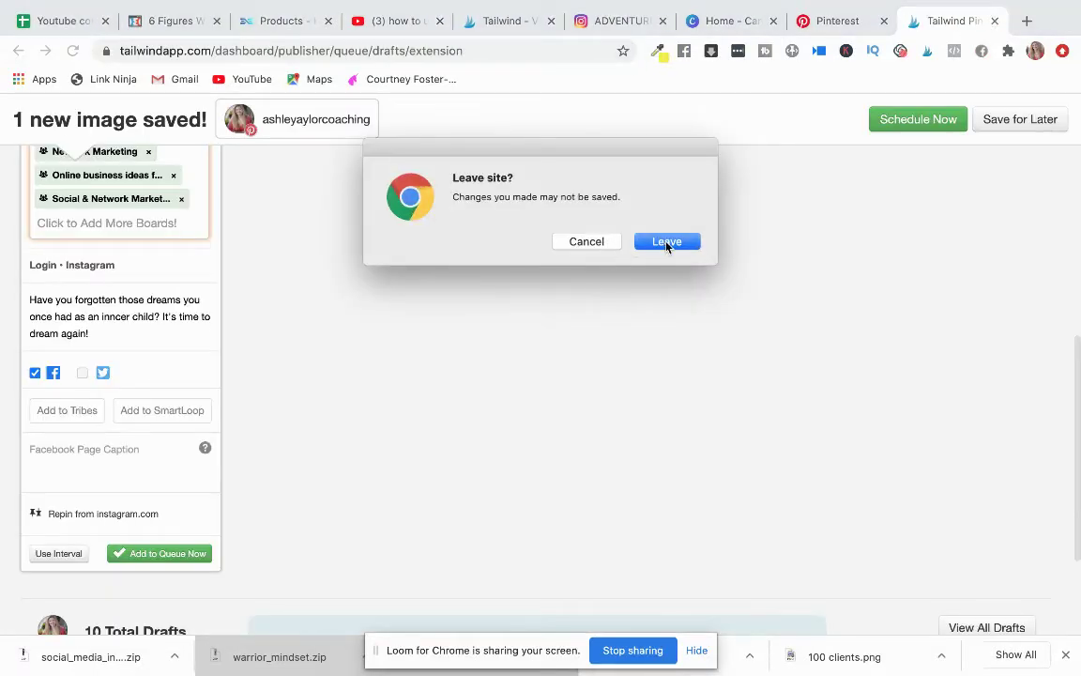
{"action": "left_click", "coordinate": [667, 243]}
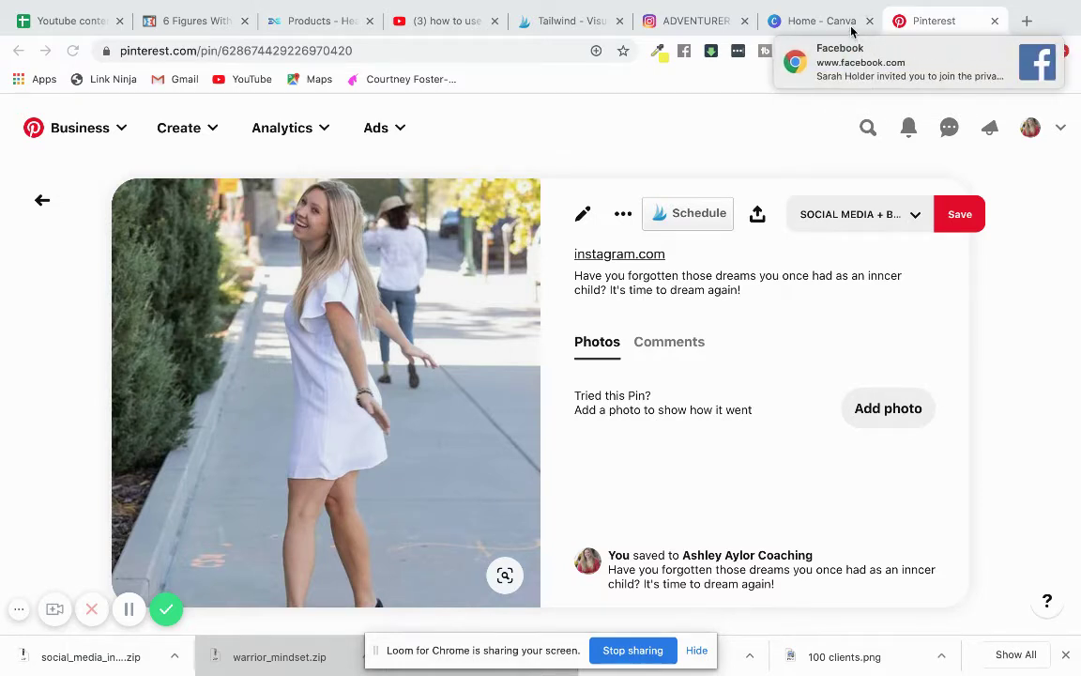
{"action": "left_click", "coordinate": [1034, 49]}
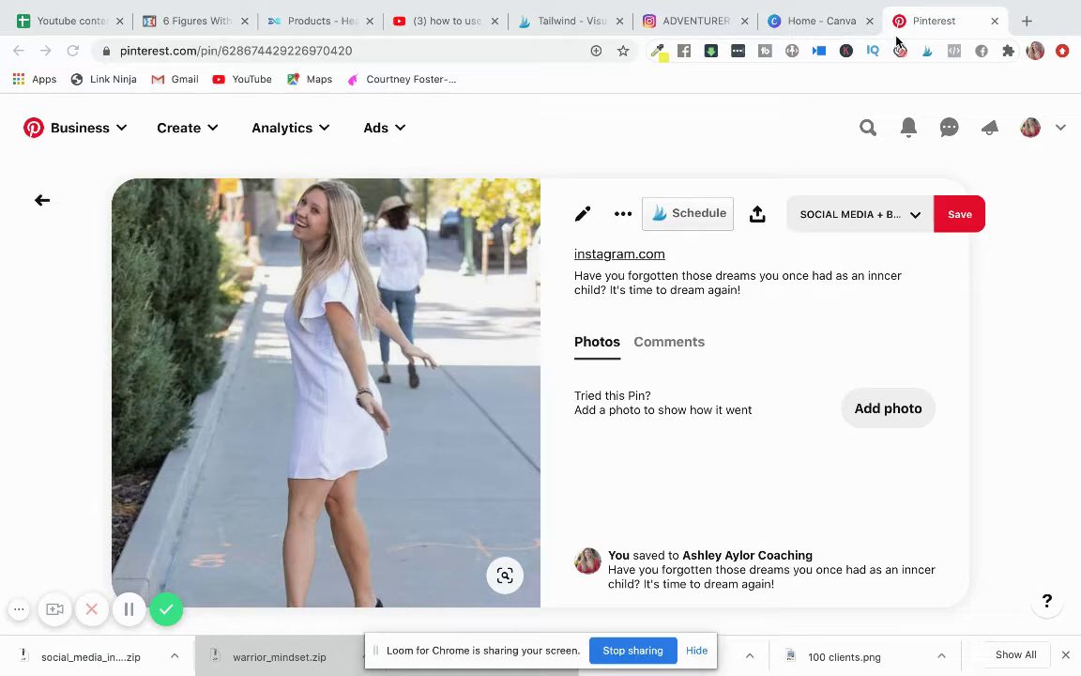
- Switch to Canva and search for "pinterest pin" templates
{"action": "left_click", "coordinate": [828, 22]}
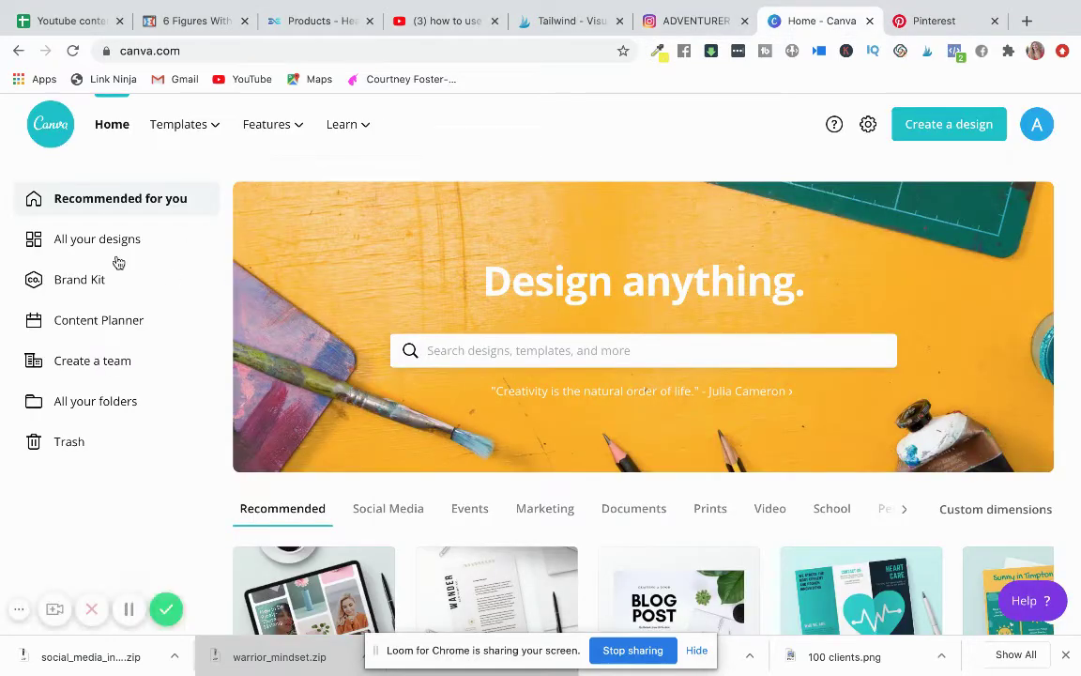
{"action": "left_click", "coordinate": [557, 350]}
{"action": "type", "text": "pint"}
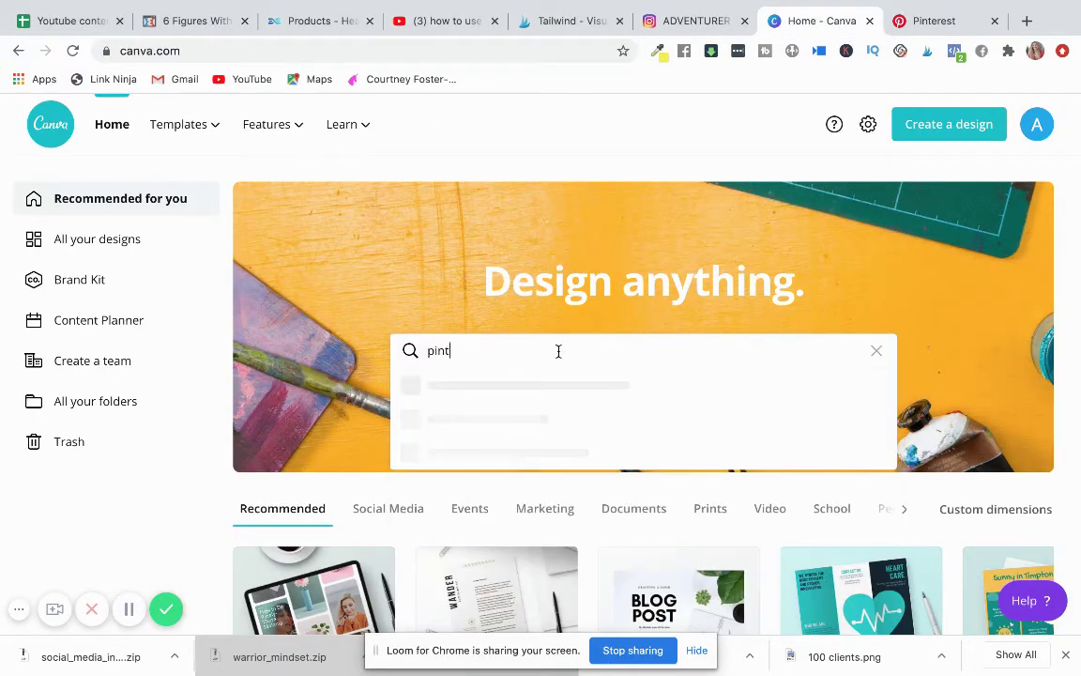
{"action": "type", "text": "erest pin"}
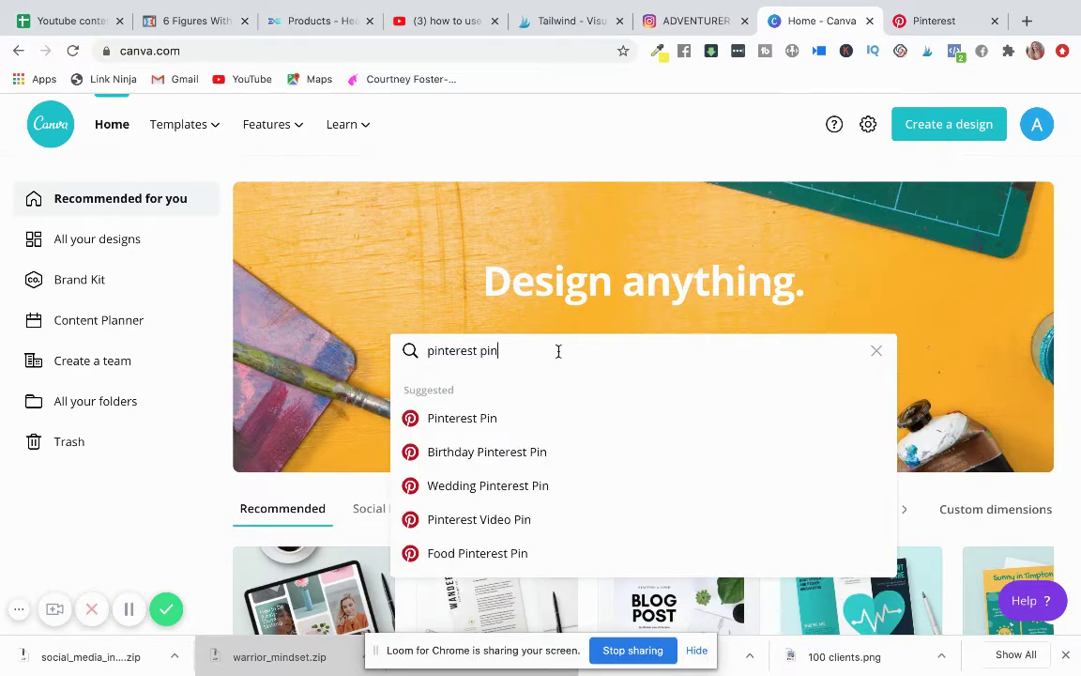
{"action": "key", "text": "Return"}
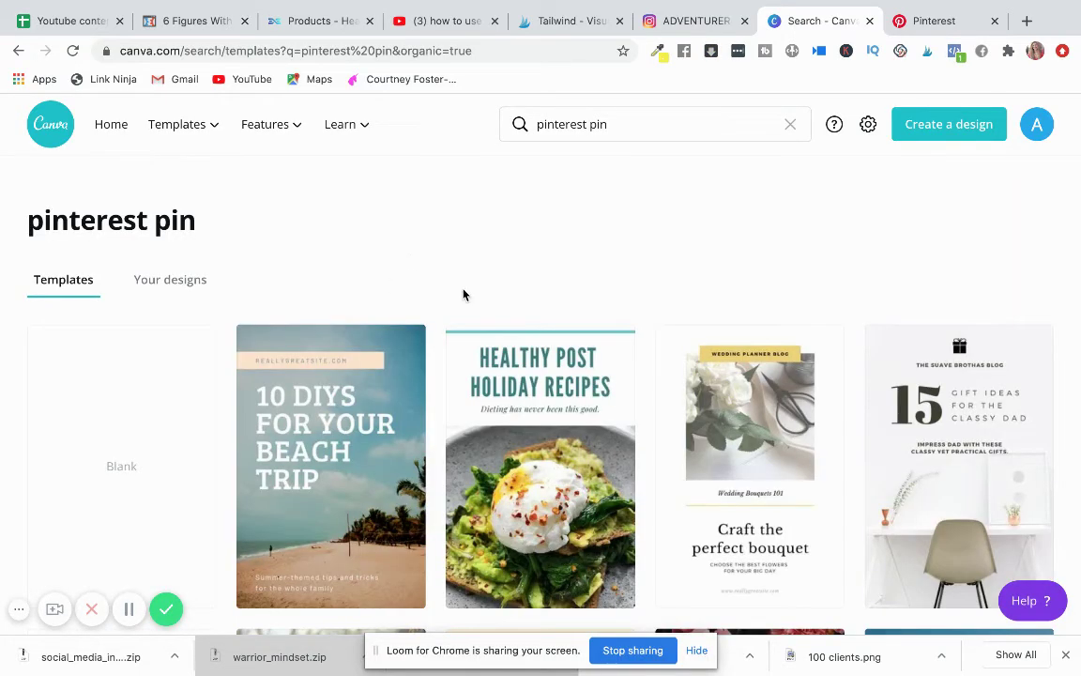
- Browse the Pinterest Pin templates and open the "Healthy Post Holiday Recipes" template as a new design
{"action": "scroll", "coordinate": [462, 295], "scroll_direction": "down", "scroll_amount": 1}
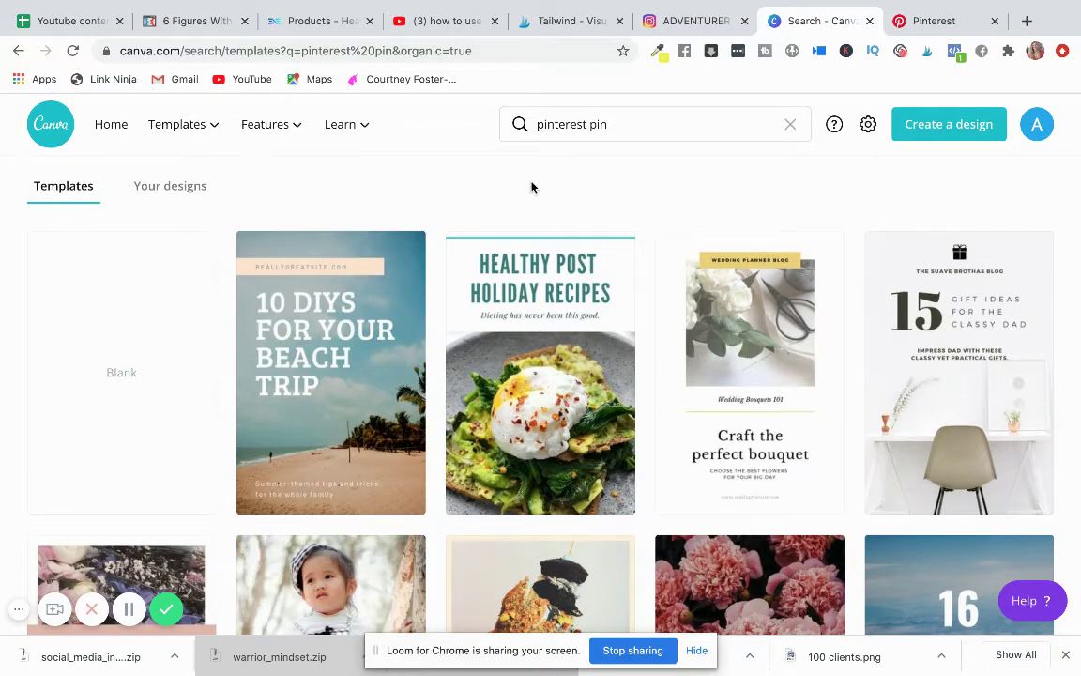
{"action": "scroll", "coordinate": [740, 407], "scroll_direction": "down", "scroll_amount": 1}
{"action": "scroll", "coordinate": [740, 407], "scroll_direction": "up", "scroll_amount": 1}
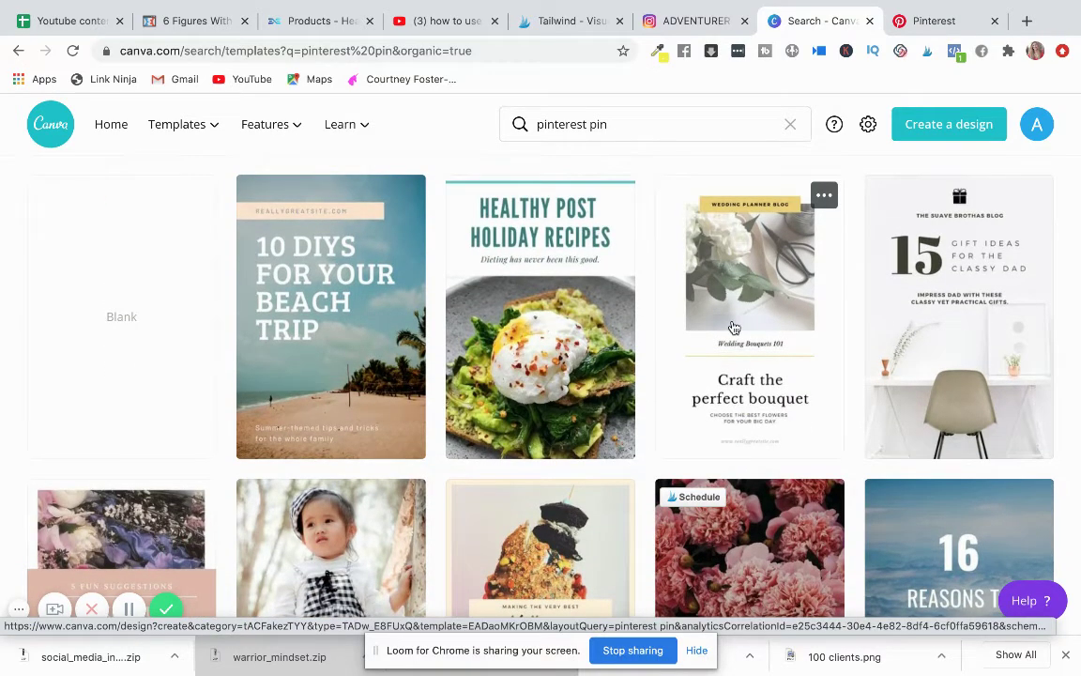
{"action": "left_click", "coordinate": [528, 305]}
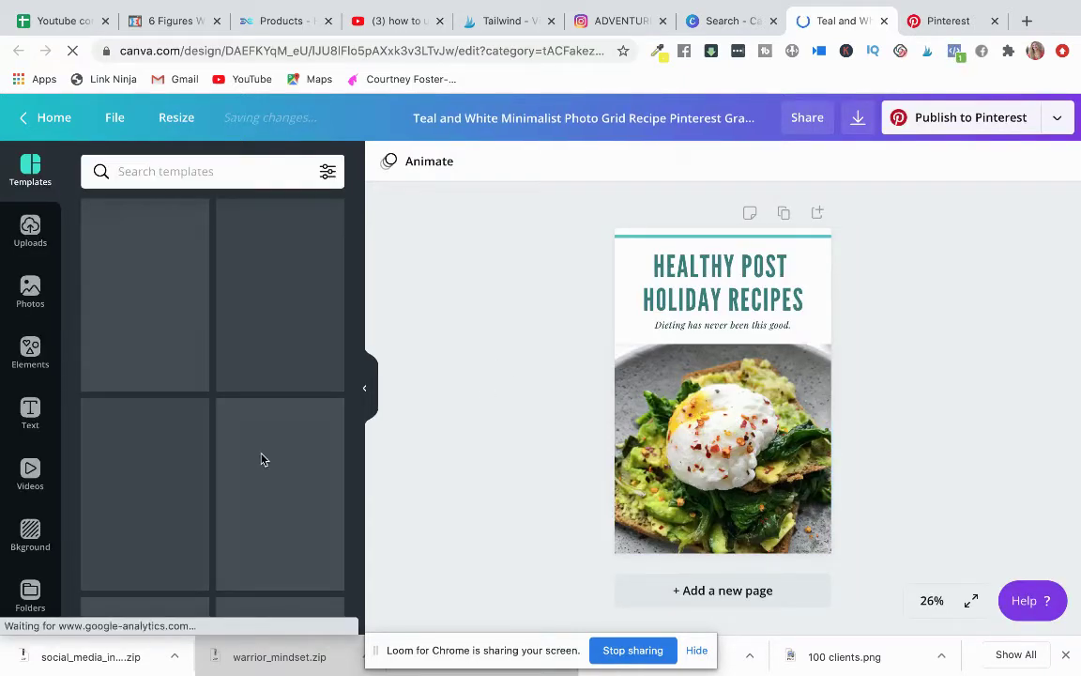
- Search the photo library for "healthy eating"
{"action": "left_click", "coordinate": [30, 291]}
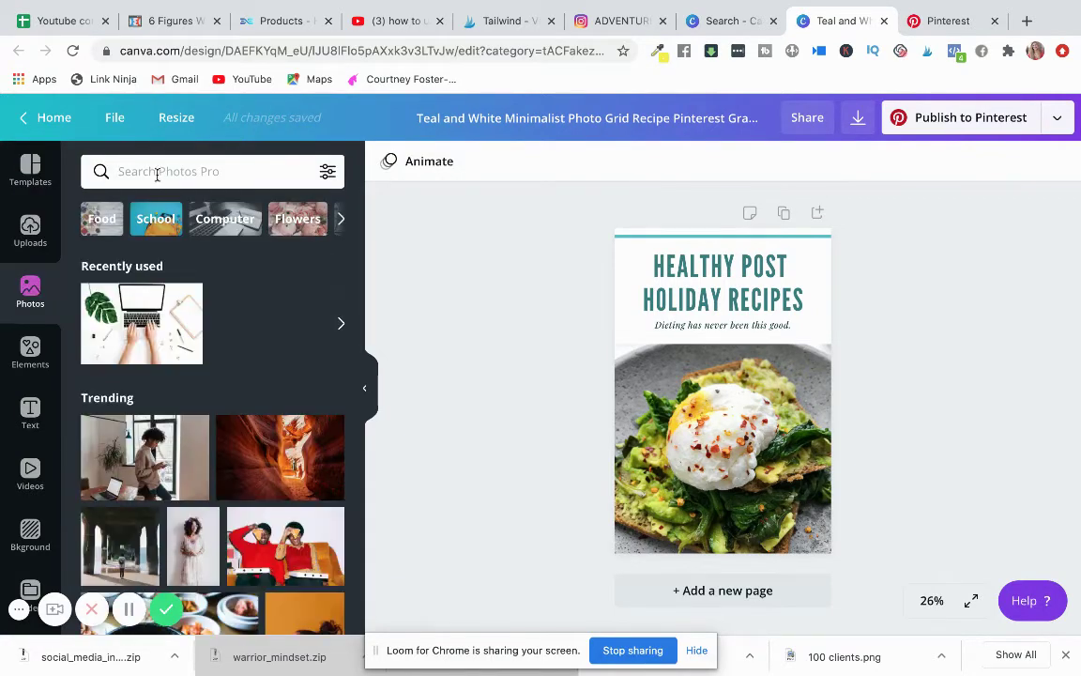
{"action": "left_click", "coordinate": [156, 173]}
{"action": "type", "text": "healthy"}
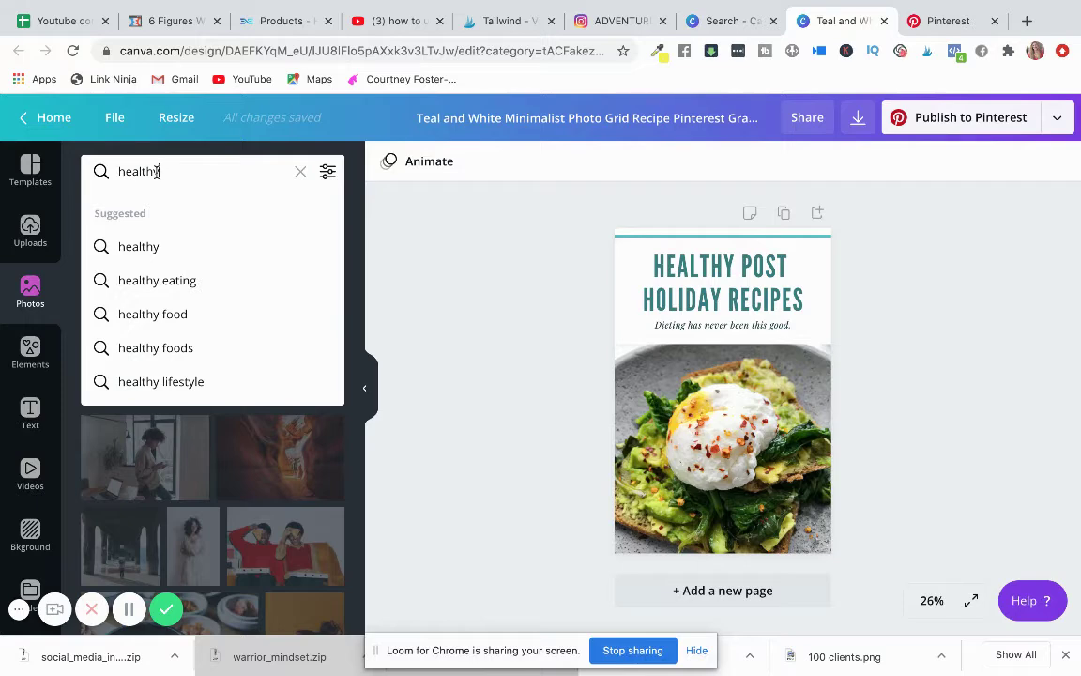
{"action": "left_click", "coordinate": [155, 280]}
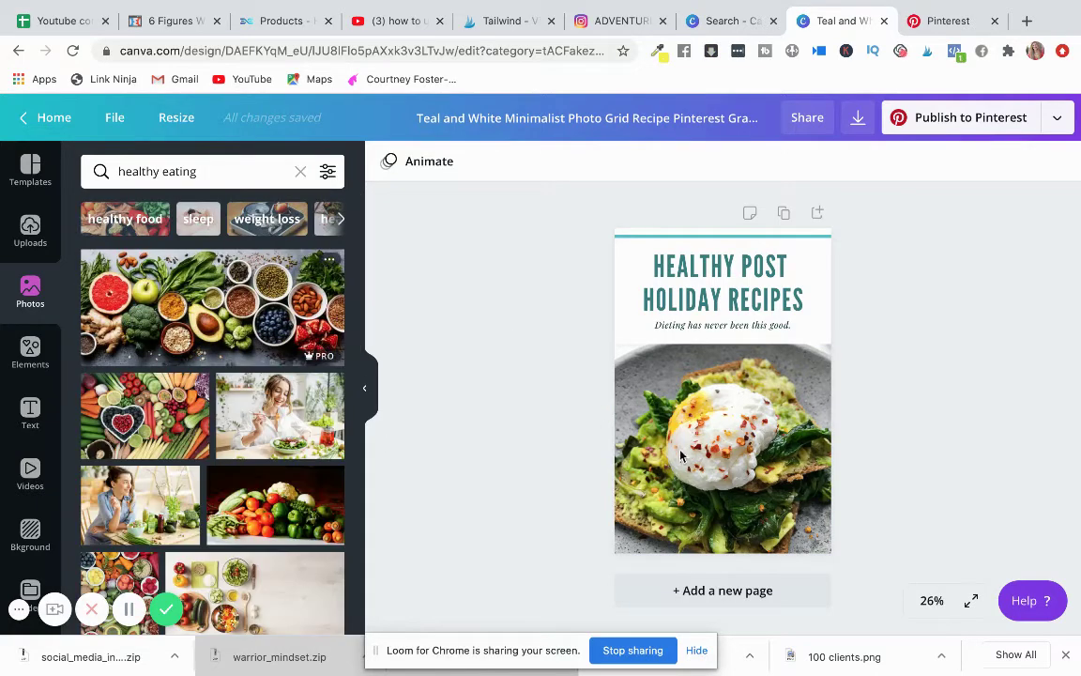
- Replace the template's egg toast photo with the wide picture of vegetables, fruit and bowls of seeds
{"action": "left_click", "coordinate": [777, 486]}
{"action": "key", "text": "Delete"}
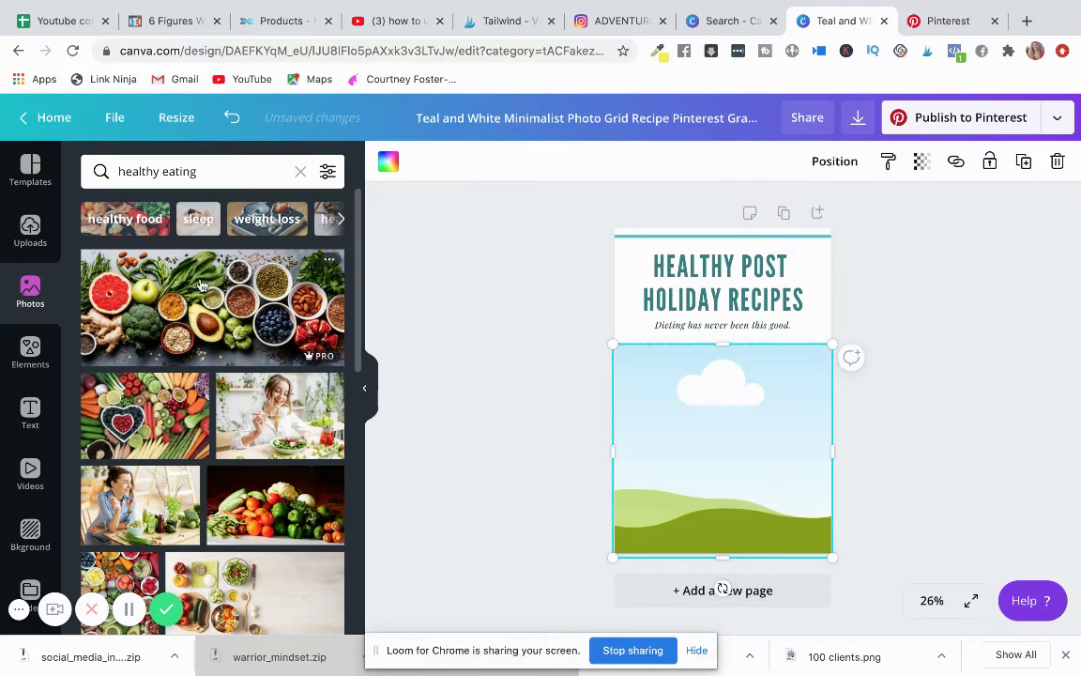
{"action": "left_click_drag", "start_coordinate": [213, 307], "coordinate": [744, 463]}
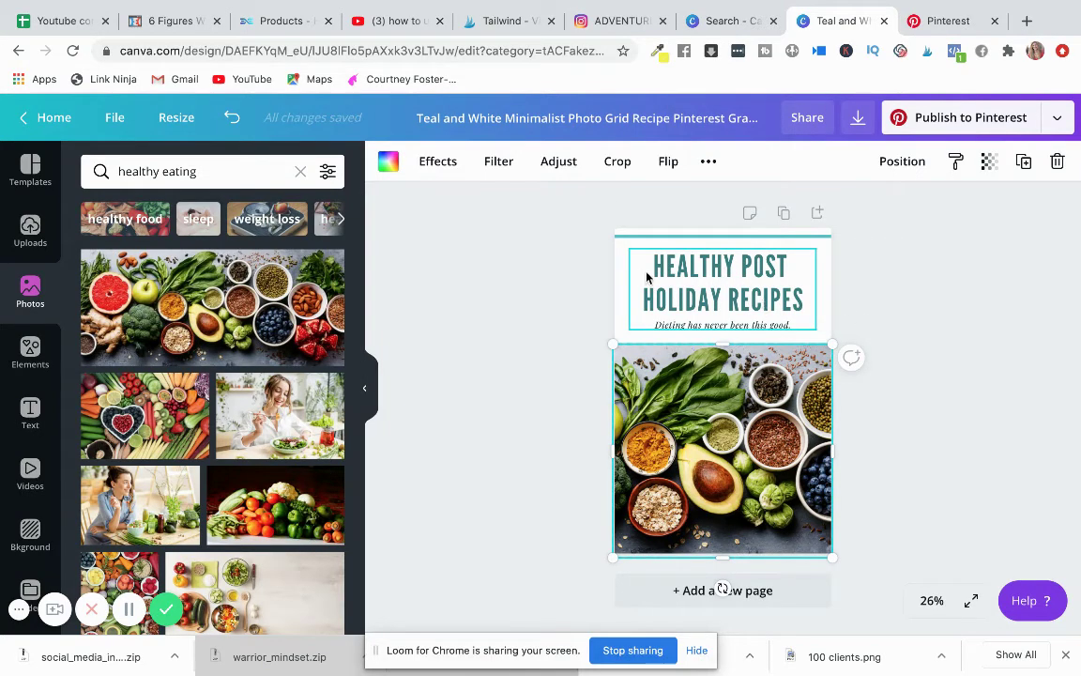
- Ungroup the "Healthy Post Holiday Recipes" heading and the subtitle beneath it
{"action": "left_click", "coordinate": [729, 273]}
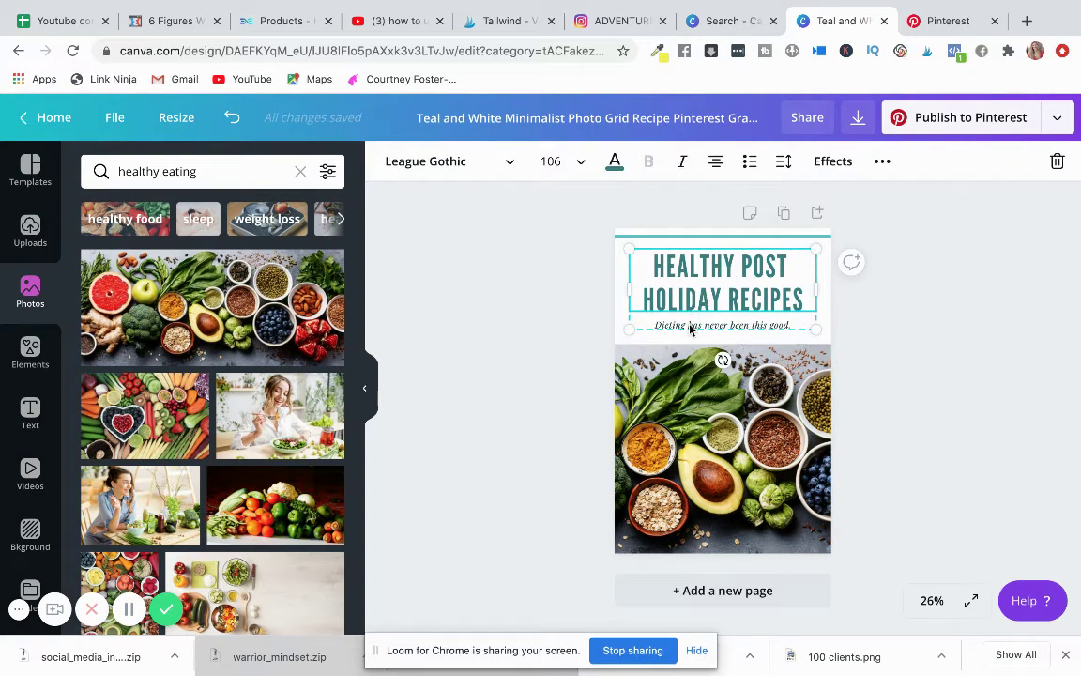
{"action": "left_click", "coordinate": [837, 335]}
{"action": "left_click", "coordinate": [774, 331]}
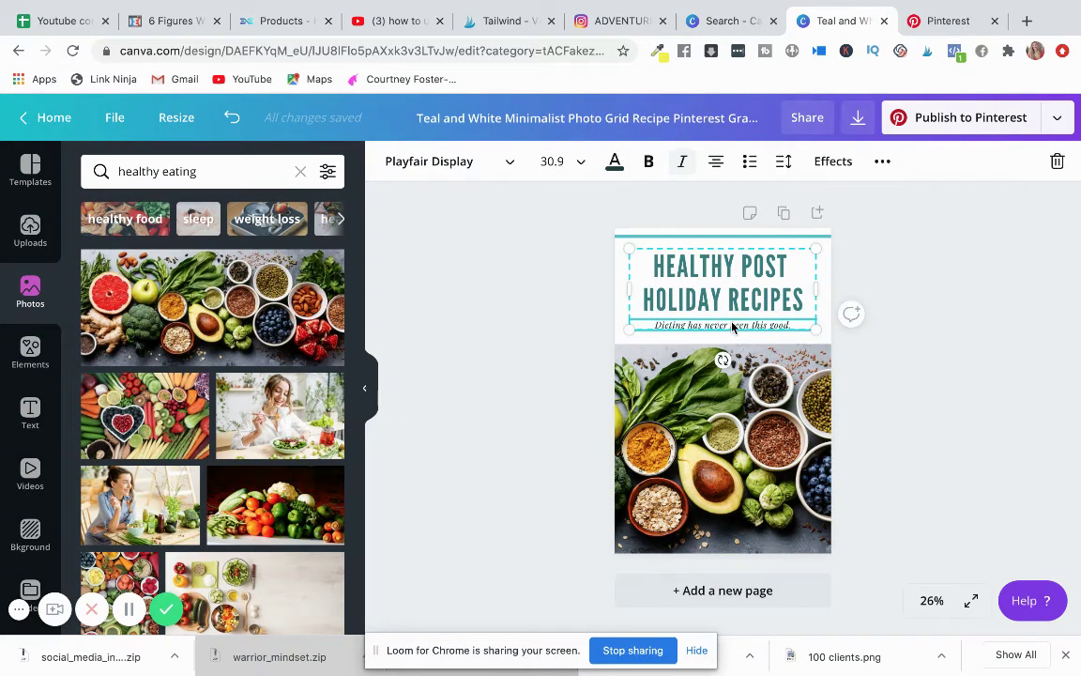
{"action": "left_click", "coordinate": [885, 163]}
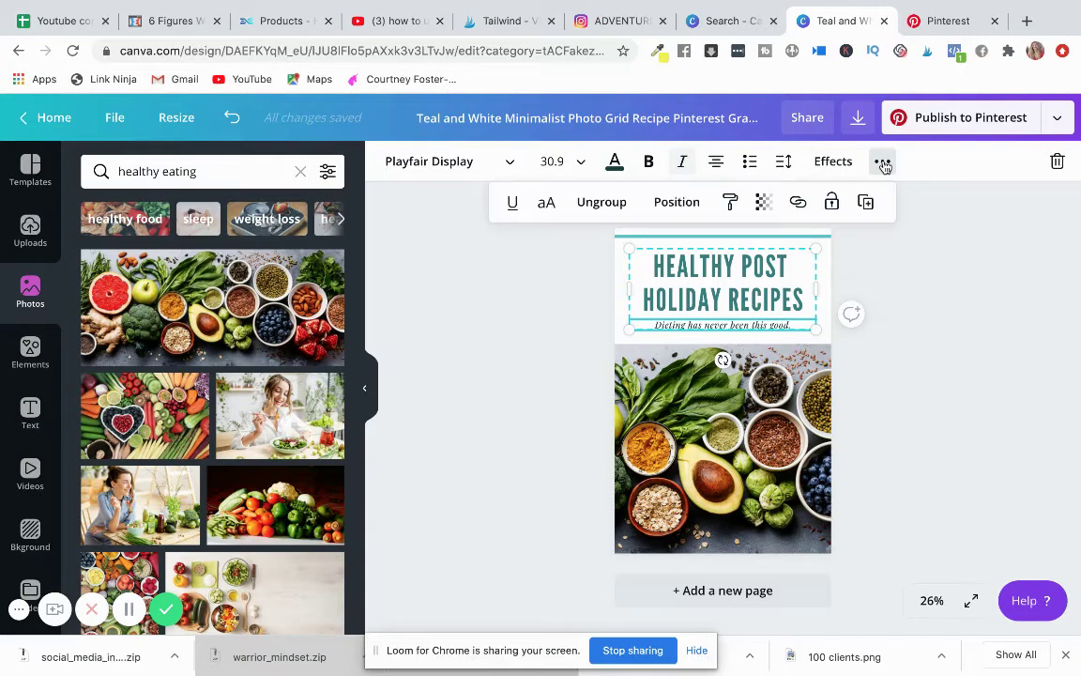
{"action": "left_click", "coordinate": [620, 200]}
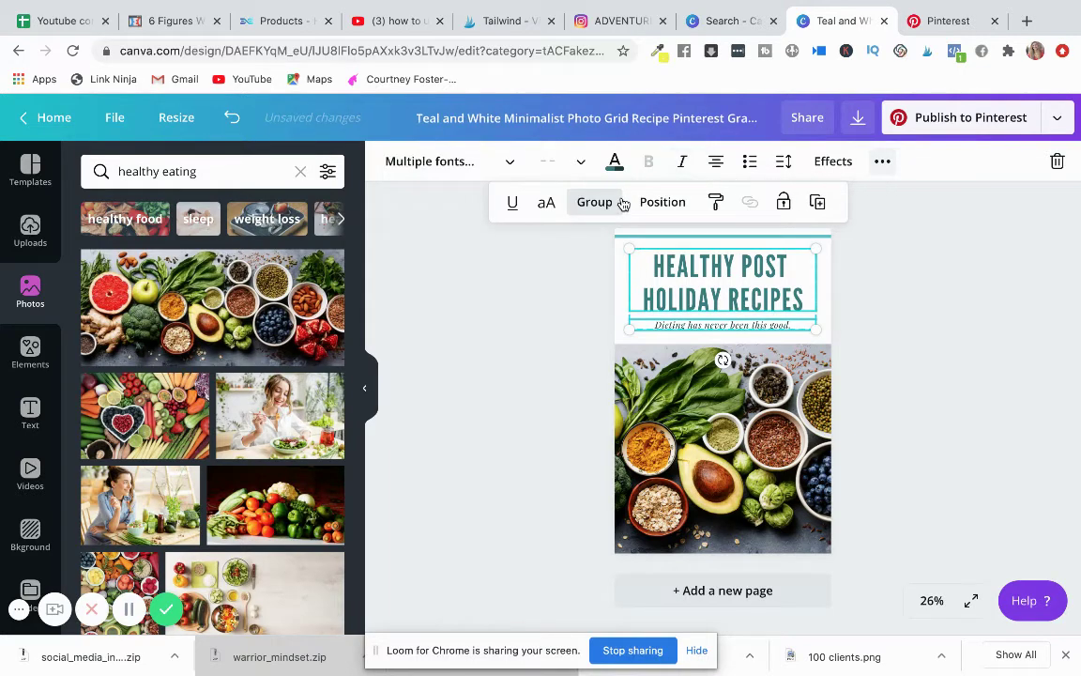
- Replace the subtitle text under the heading with the account owner's social media handle
{"action": "left_click", "coordinate": [882, 269]}
{"action": "left_click", "coordinate": [772, 326]}
{"action": "mouse_move", "coordinate": [773, 328]}
{"action": "left_mouse_down"}
{"action": "mouse_move", "coordinate": [768, 352]}
{"action": "mouse_move", "coordinate": [767, 328]}
{"action": "left_mouse_up"}
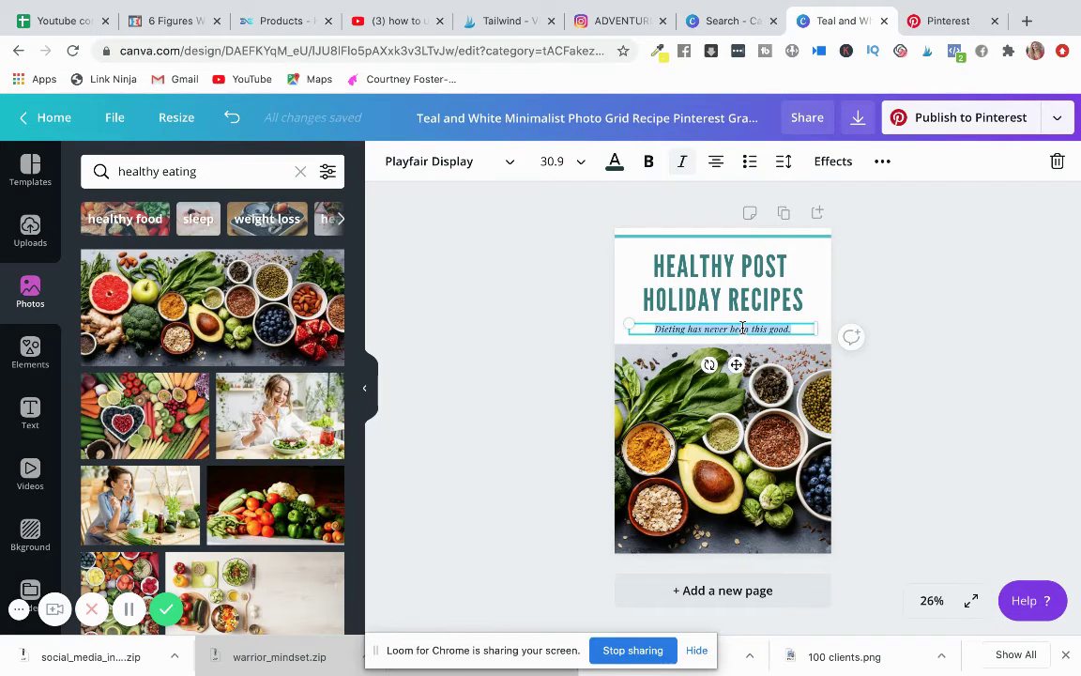
{"action": "type", "text": "ashle"}
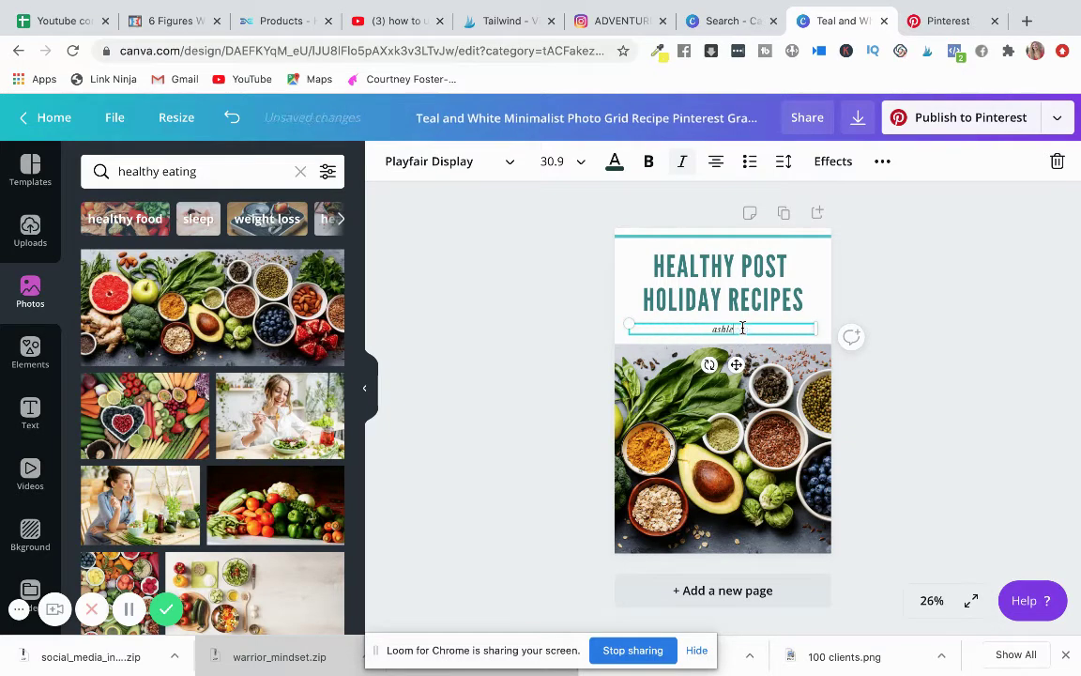
{"action": "type", "text": "yaylorcoaching.com"}
{"action": "key", "text": "BackSpace"}
{"action": "key", "text": "BackSpace"}
{"action": "key", "text": "BackSpace"}
{"action": "key", "text": "BackSpace"}
{"action": "key", "text": "BackSpace"}
{"action": "key", "text": "BackSpace"}
{"action": "key", "text": "BackSpace"}
{"action": "key", "text": "BackSpace"}
{"action": "key", "text": "BackSpace"}
{"action": "key", "text": "BackSpace"}
{"action": "key", "text": "BackSpace"}
{"action": "key", "text": "BackSpace"}
{"action": "key", "text": "BackSpace"}
{"action": "key", "text": "BackSpace"}
{"action": "key", "text": "BackSpace"}
{"action": "type", "text": "aylor"}
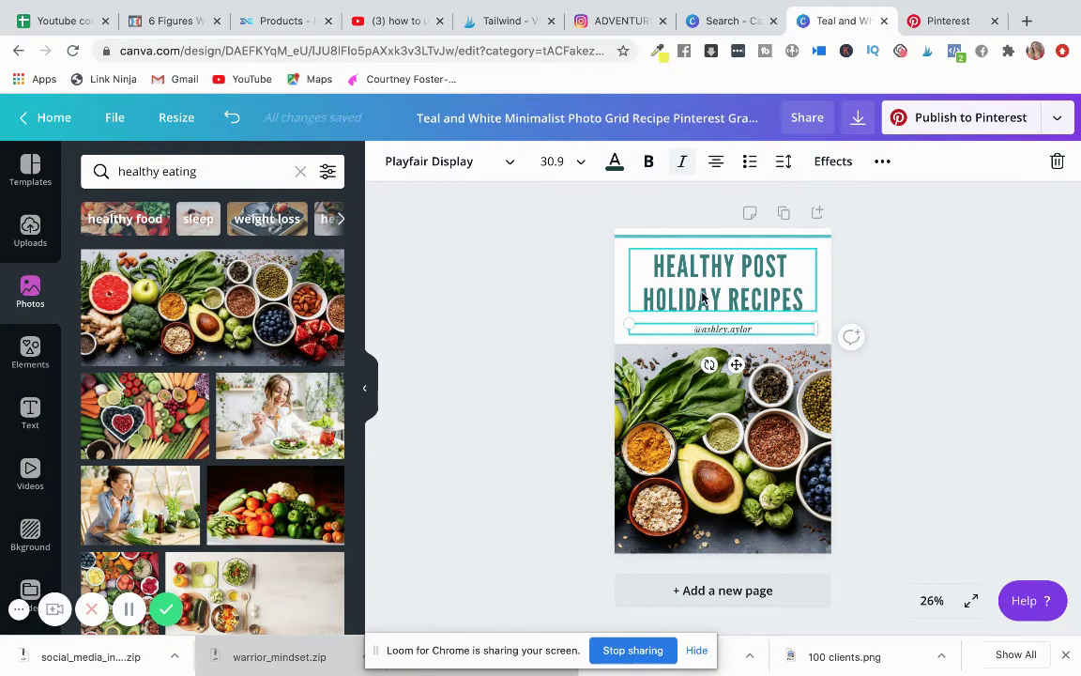
- Replace the "Healthy Post Holiday Recipes" heading with "5 WAYS TO BURN BELLY FAT FAST"
{"action": "left_click", "coordinate": [702, 298]}
{"action": "double_click", "coordinate": [702, 298]}
{"action": "left_click", "coordinate": [657, 271]}
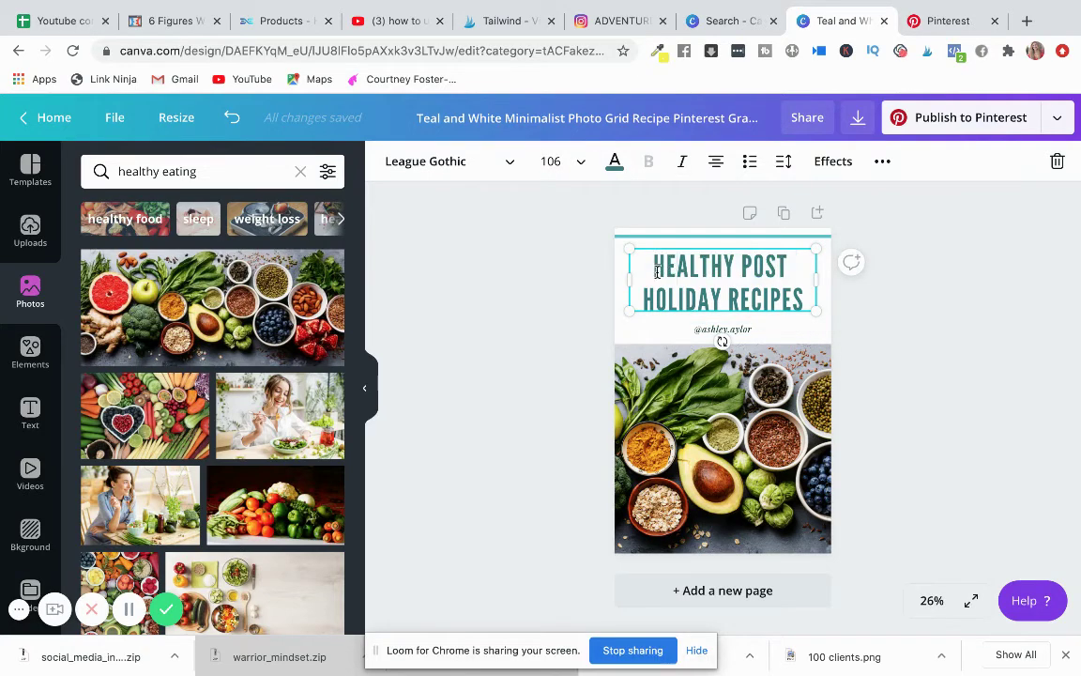
{"action": "left_click_drag", "start_coordinate": [656, 271], "coordinate": [798, 298]}
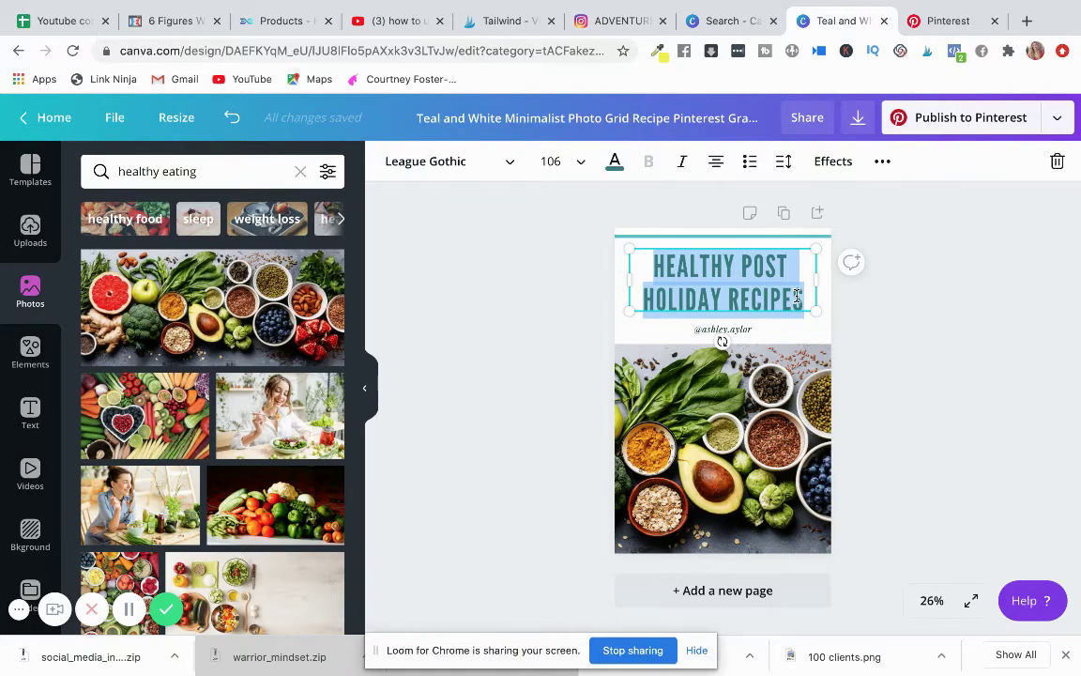
{"action": "type", "text": "5"}
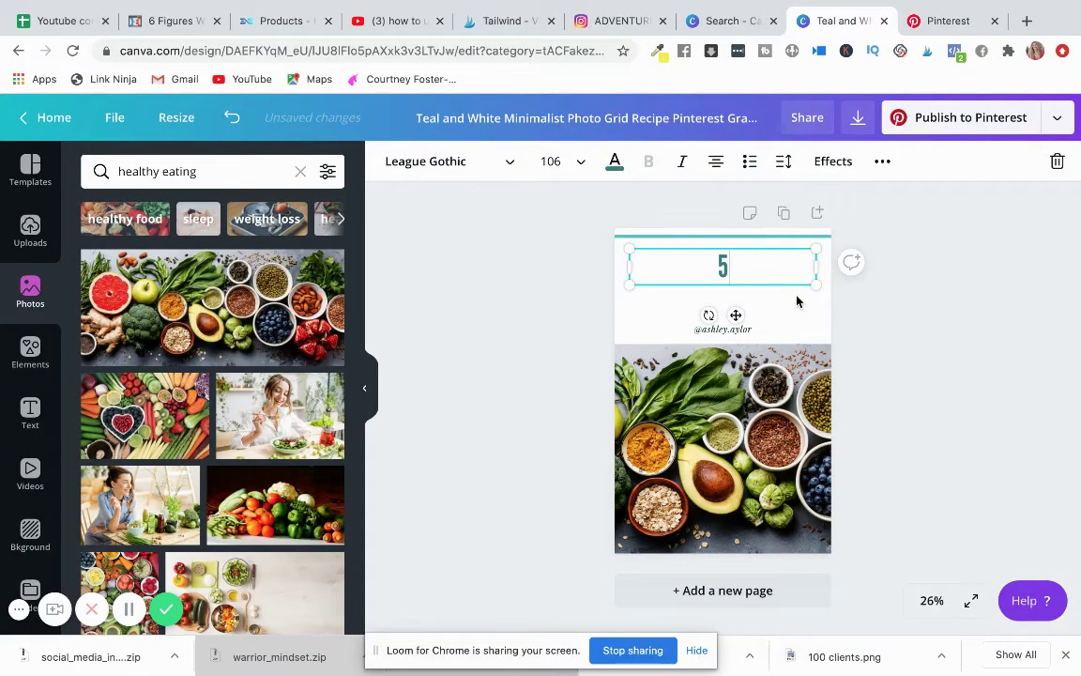
{"action": "type", "text": " WAYS T"}
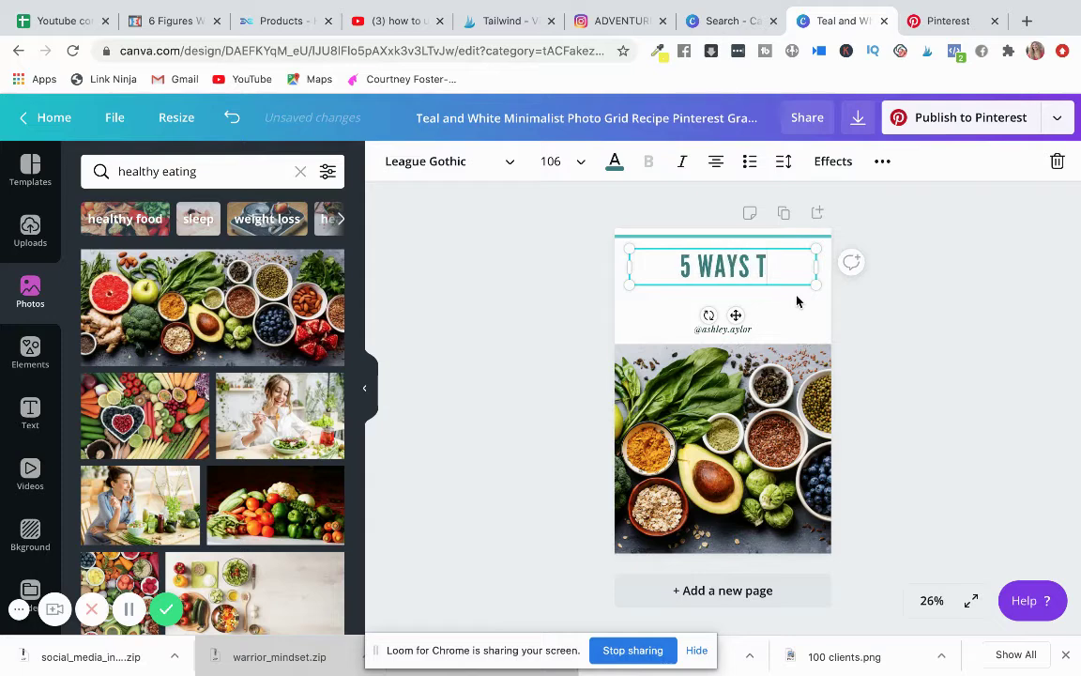
{"action": "type", "text": "O BURN BELL"}
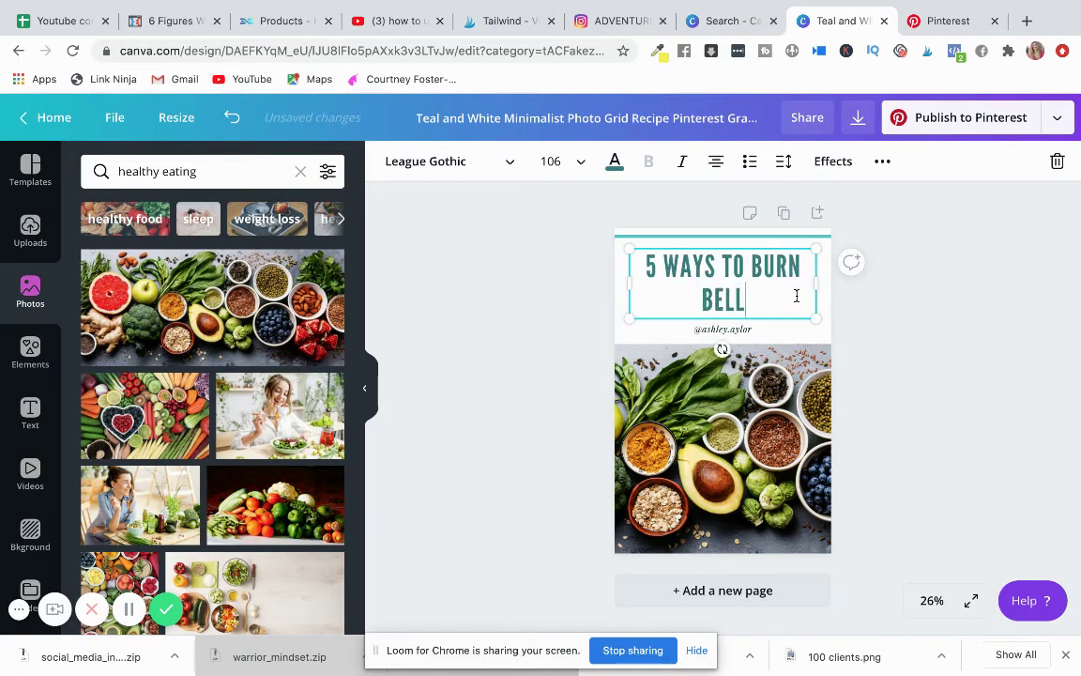
{"action": "type", "text": "Y FAT FAST"}
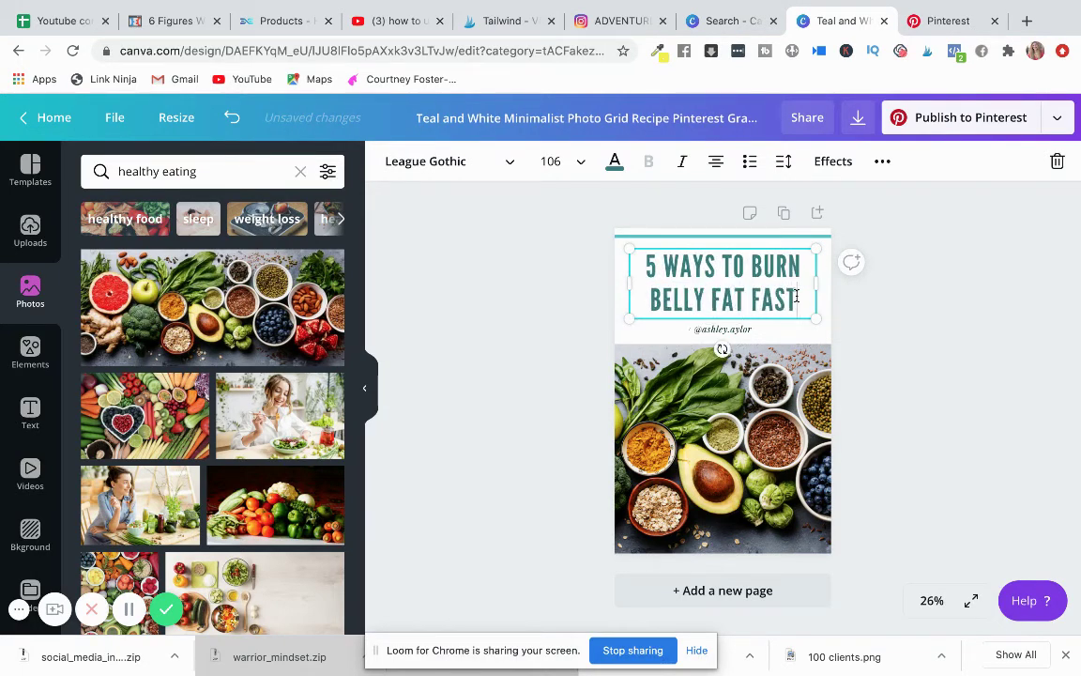
{"action": "left_click", "coordinate": [1026, 330]}
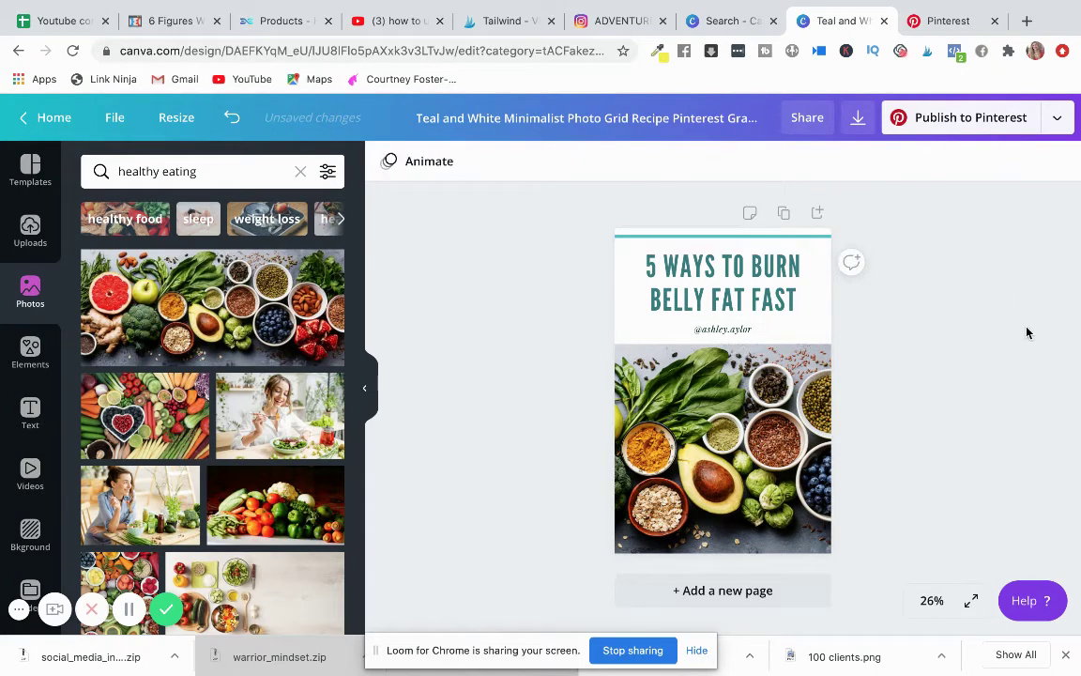
- Add the recently used "engaged!" script font combination over the upper part of the food photo
{"action": "left_click", "coordinate": [674, 277]}
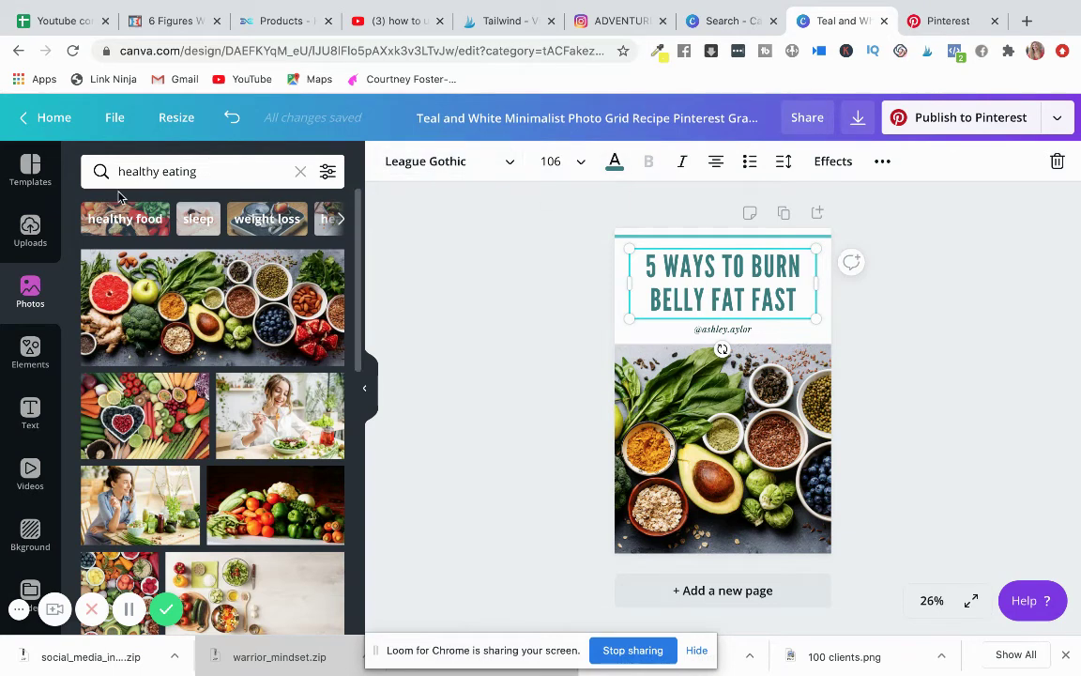
{"action": "left_click", "coordinate": [29, 409]}
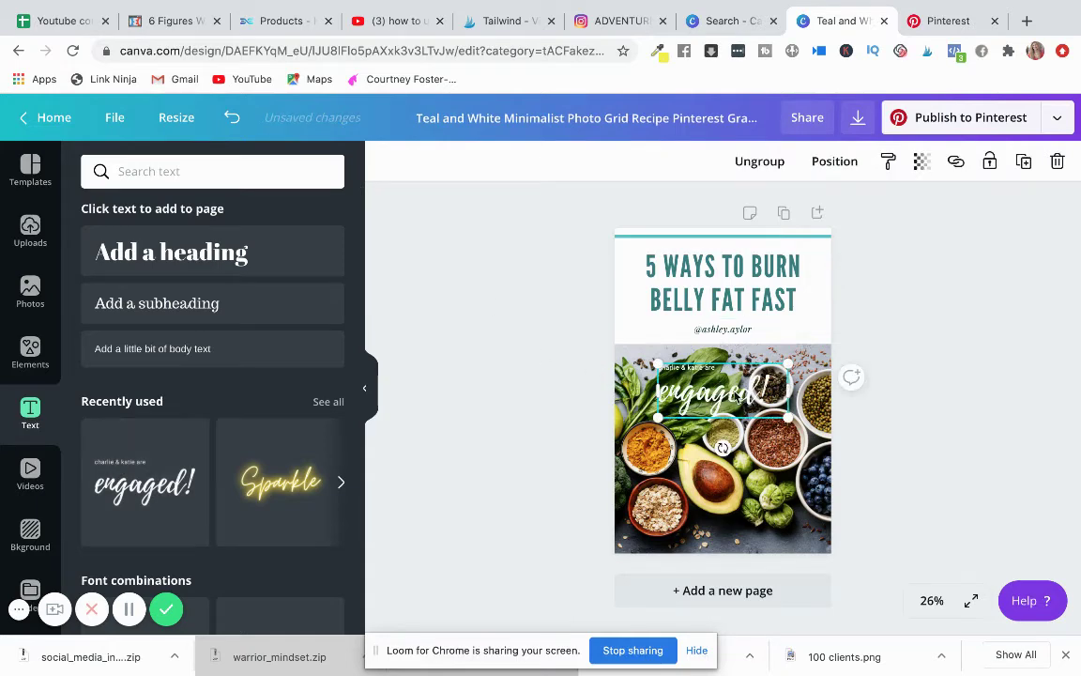
{"action": "left_click", "coordinate": [735, 395]}
{"action": "mouse_move", "coordinate": [735, 395]}
{"action": "left_mouse_down"}
{"action": "mouse_move", "coordinate": [746, 460]}
{"action": "mouse_move", "coordinate": [733, 388]}
{"action": "left_mouse_up"}
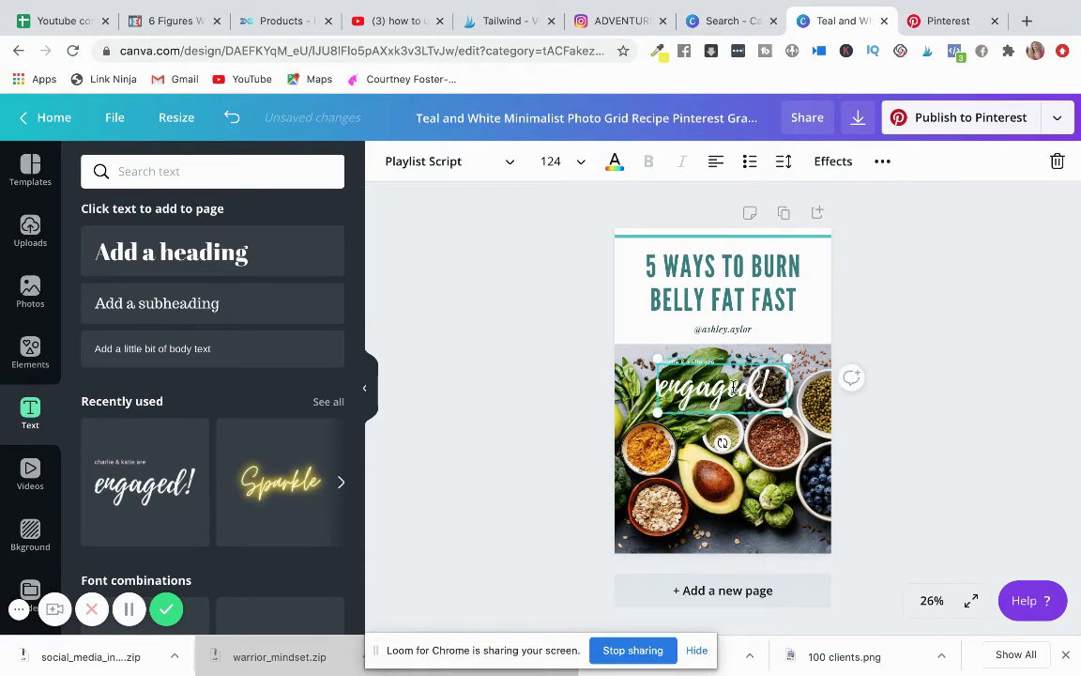
- Replace the script word "engaged!" with "with simple ingredients lying around our house!"
{"action": "double_click", "coordinate": [733, 388]}
{"action": "type", "text": "wit"}
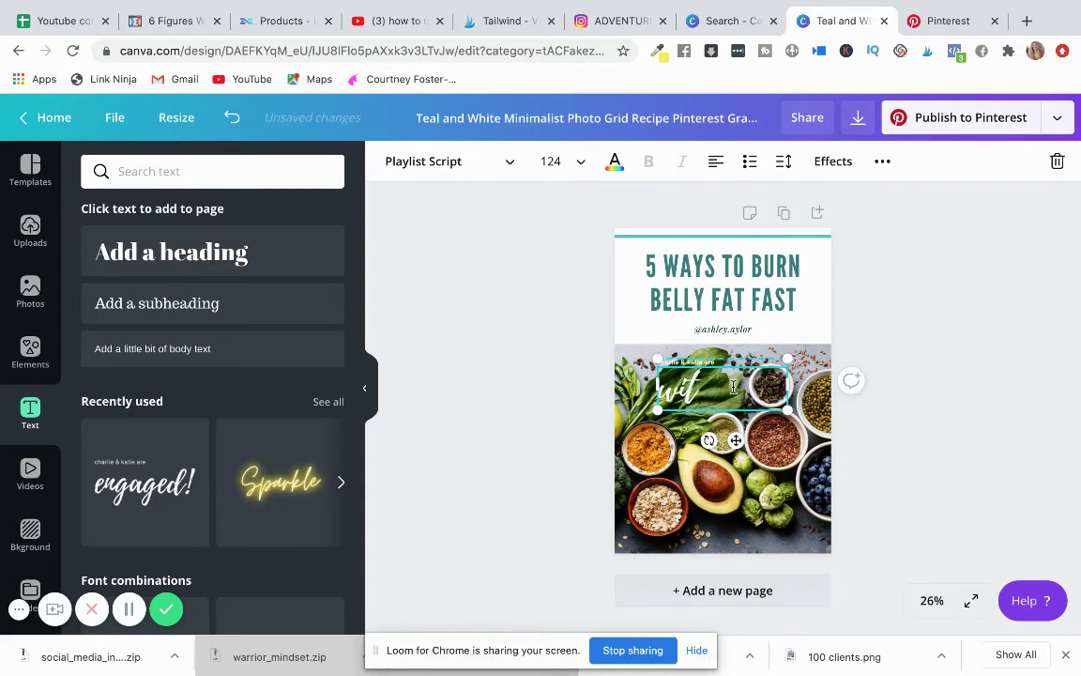
{"action": "type", "text": "h simple"}
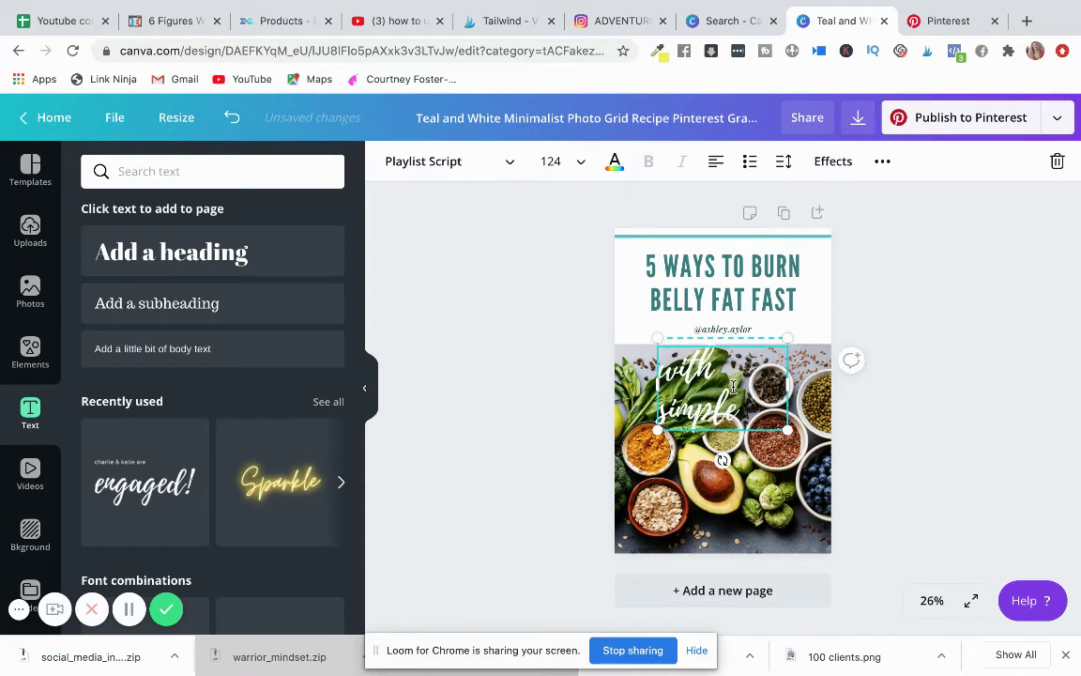
{"action": "type", "text": " ingredients f"}
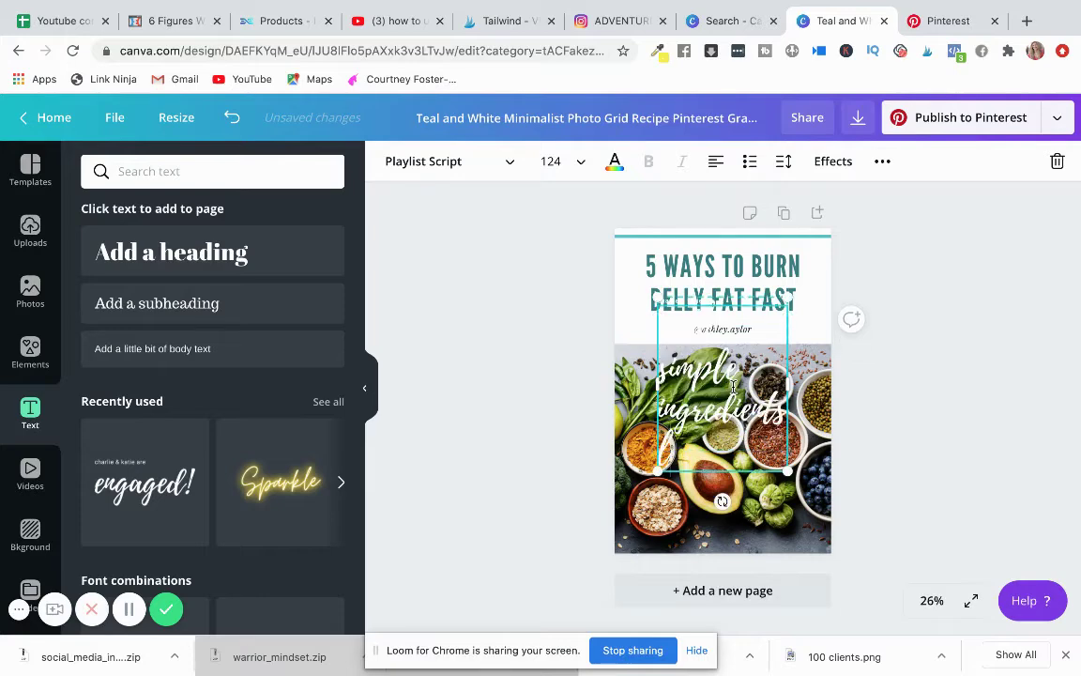
{"action": "type", "text": "ying around our ho"}
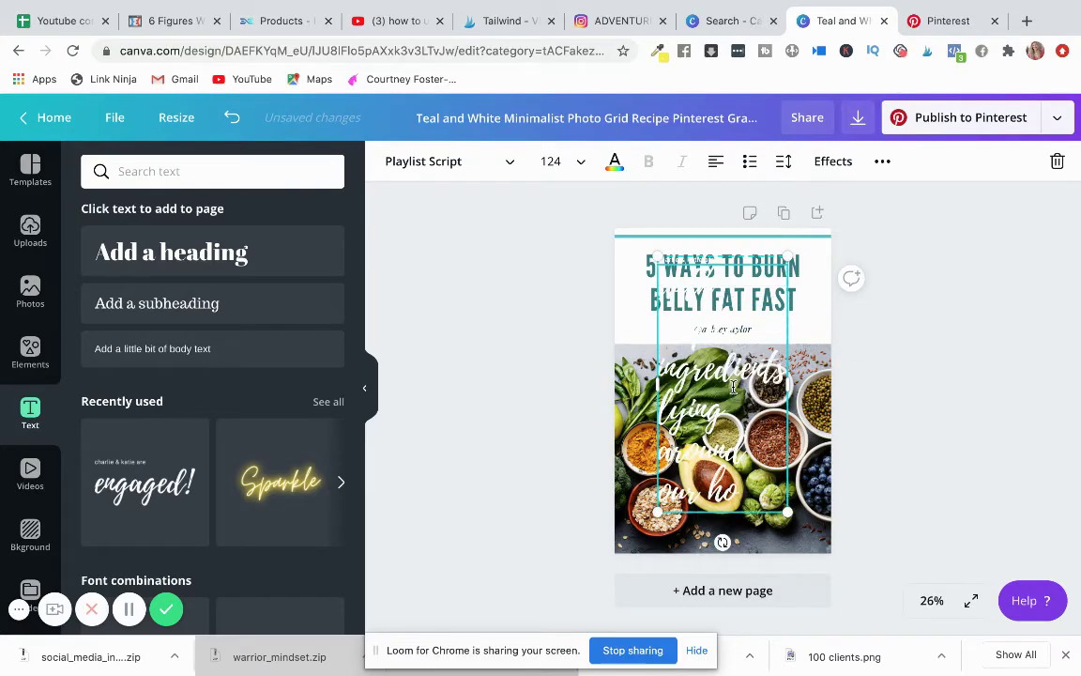
{"action": "type", "text": "use!"}
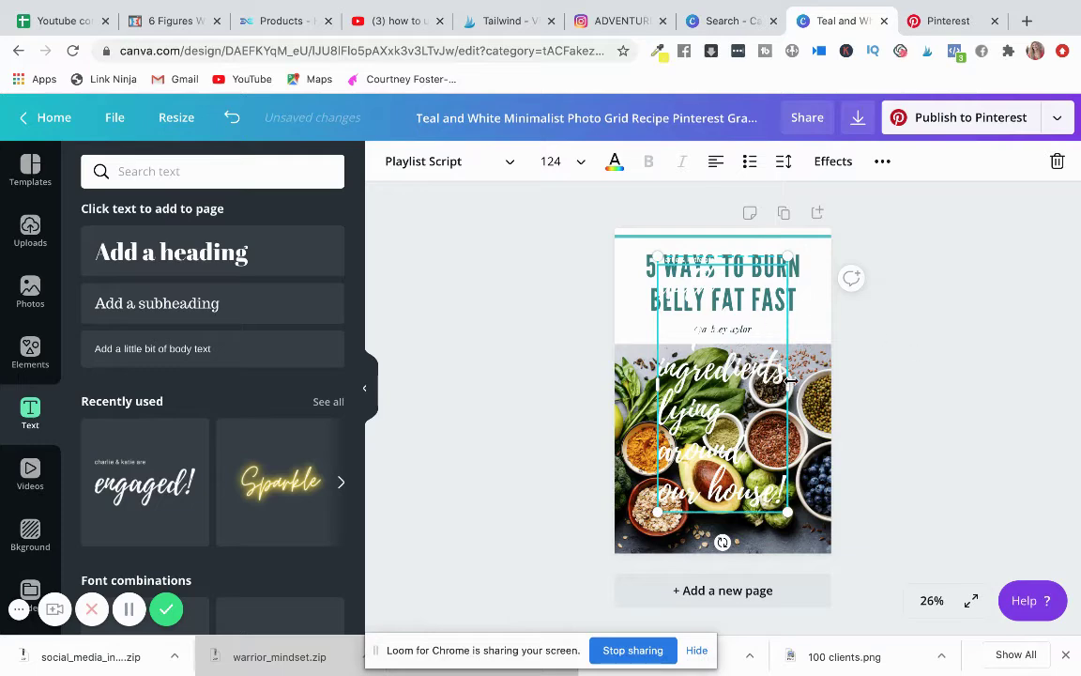
- Widen the script text box past both sides of the page and colour its text rust red from the photo colors
{"action": "left_click_drag", "start_coordinate": [862, 383], "coordinate": [877, 384]}
{"action": "left_click_drag", "start_coordinate": [616, 384], "coordinate": [566, 386]}
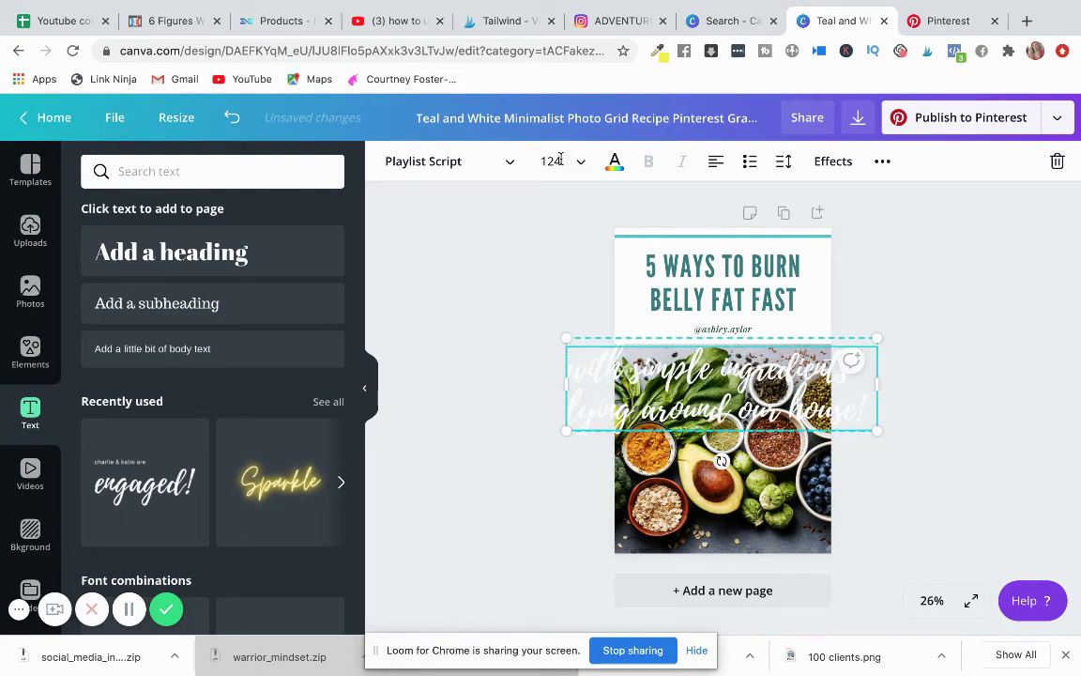
{"action": "left_click", "coordinate": [615, 162]}
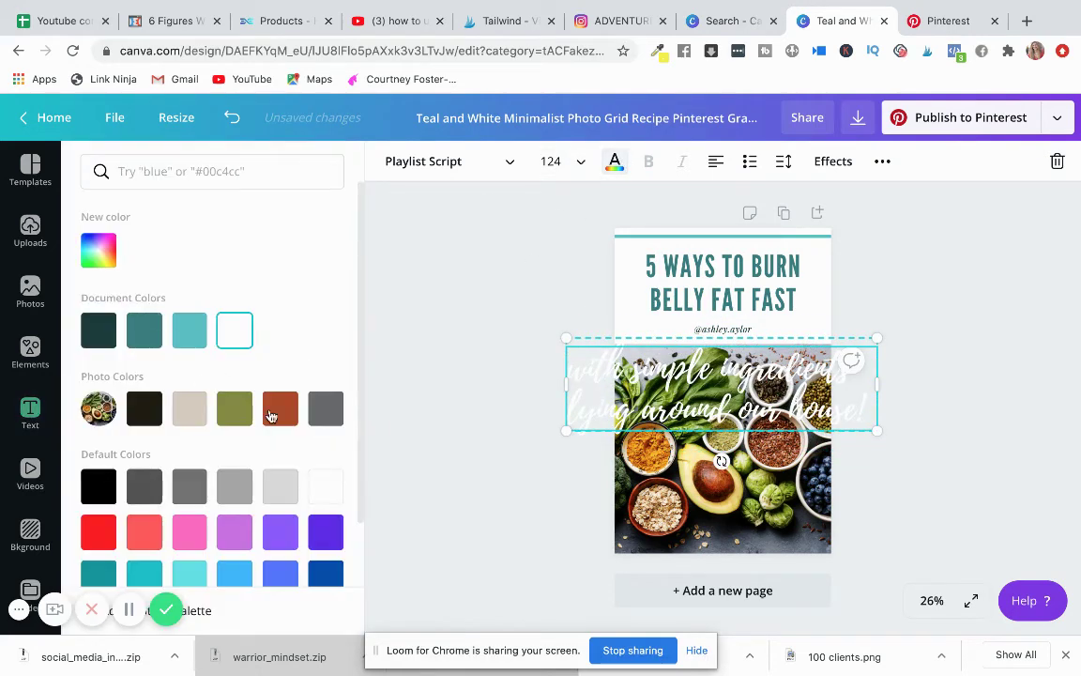
{"action": "left_click", "coordinate": [269, 414]}
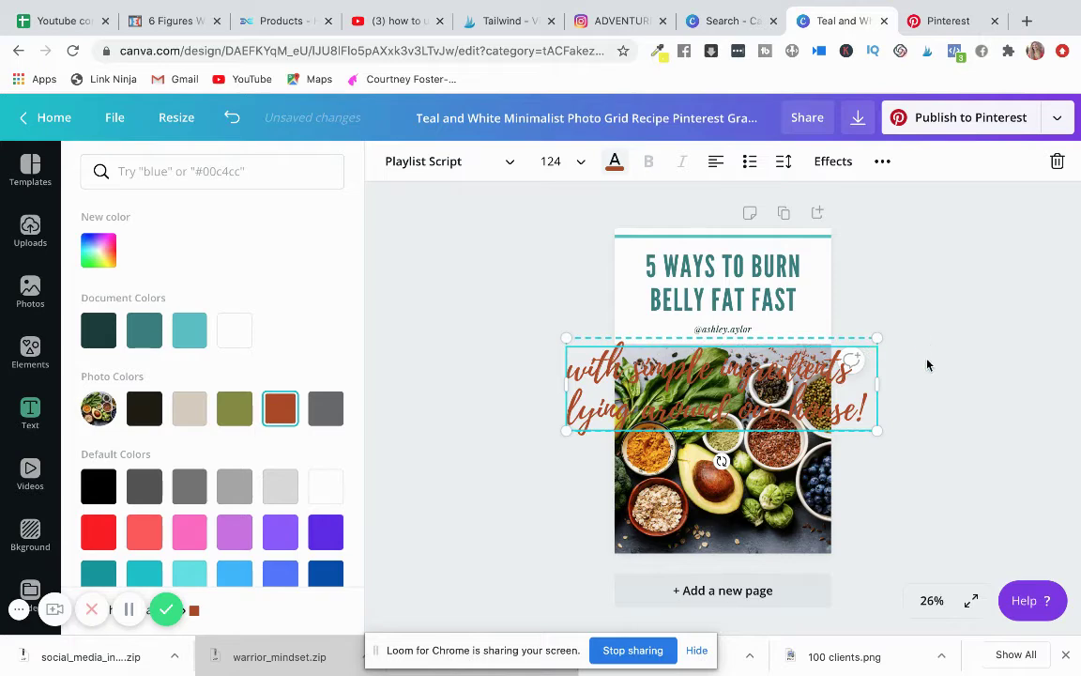
- Narrow the rust red script text box to fit within the page and shift it slightly up and to the right
{"action": "left_click_drag", "start_coordinate": [877, 384], "coordinate": [788, 392]}
{"action": "left_click_drag", "start_coordinate": [566, 384], "coordinate": [624, 410]}
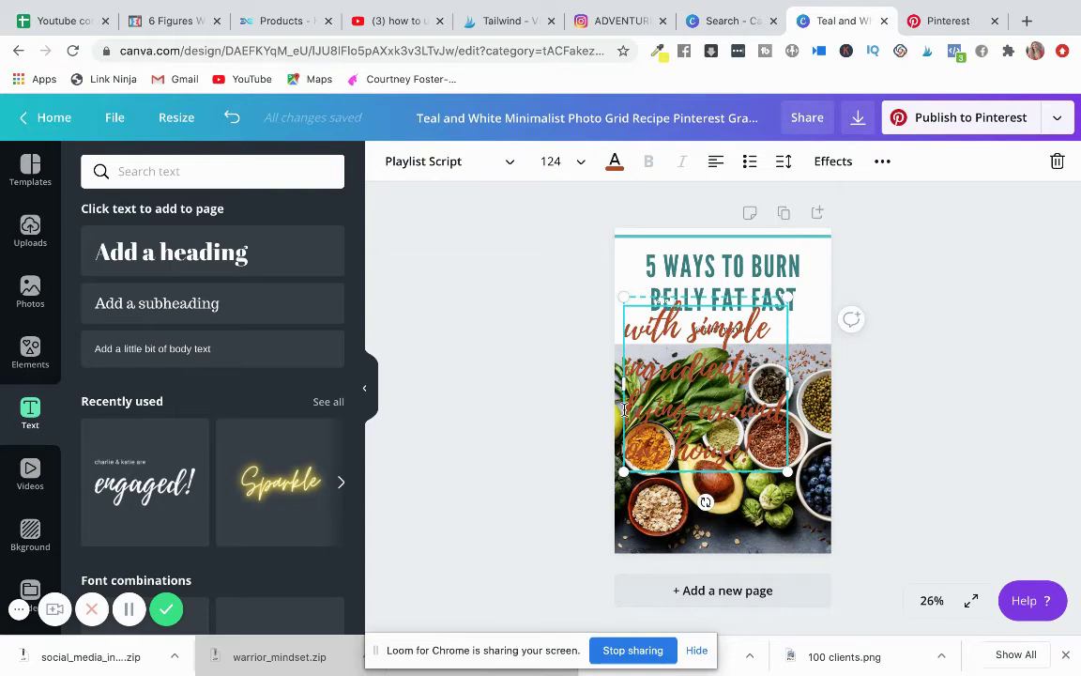
{"action": "left_click", "coordinate": [962, 433]}
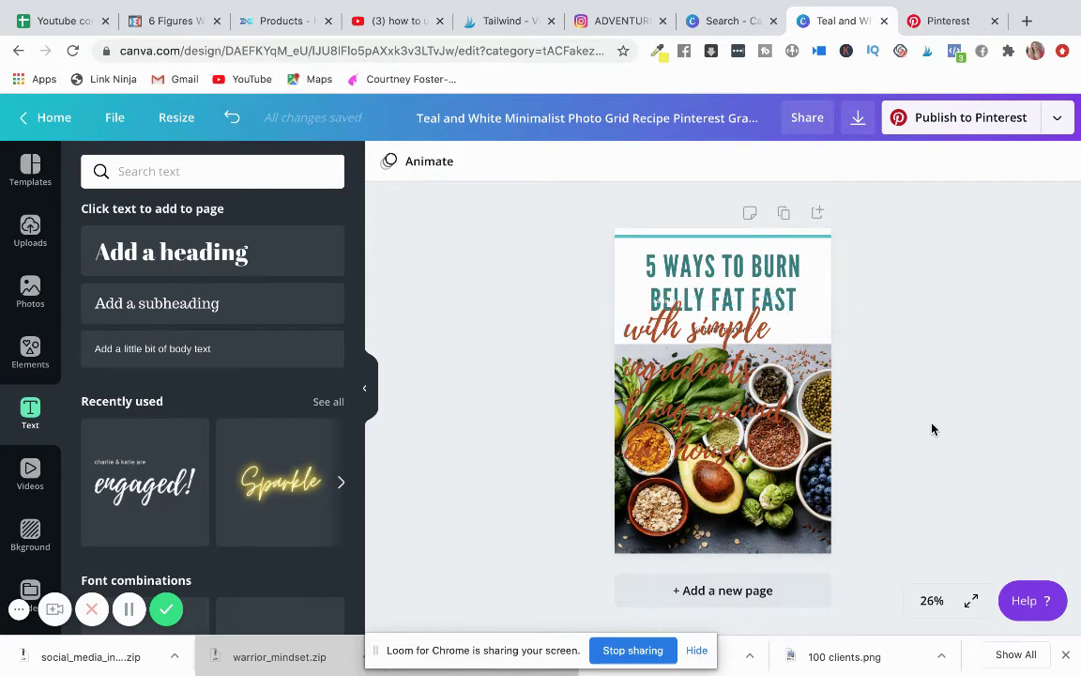
{"action": "left_click_drag", "start_coordinate": [719, 380], "coordinate": [748, 364]}
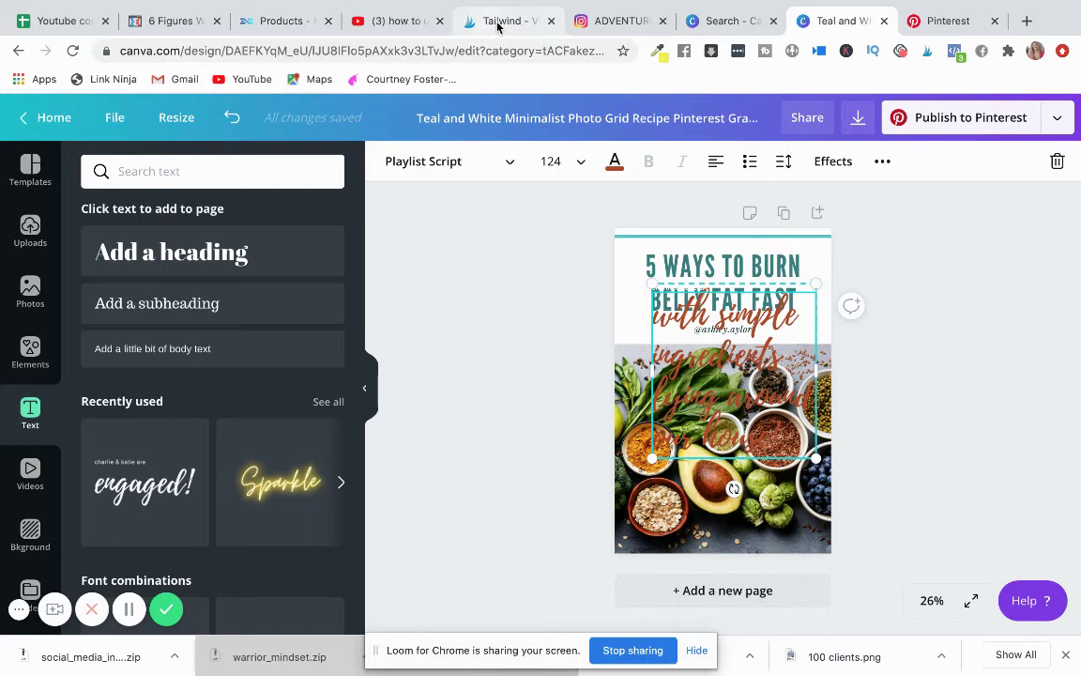
- Switch to Tailwind, open the Entrepreneurs & Coaches Tribe showing only your own Pins, and dismiss the unread messages
{"action": "left_click", "coordinate": [499, 26]}
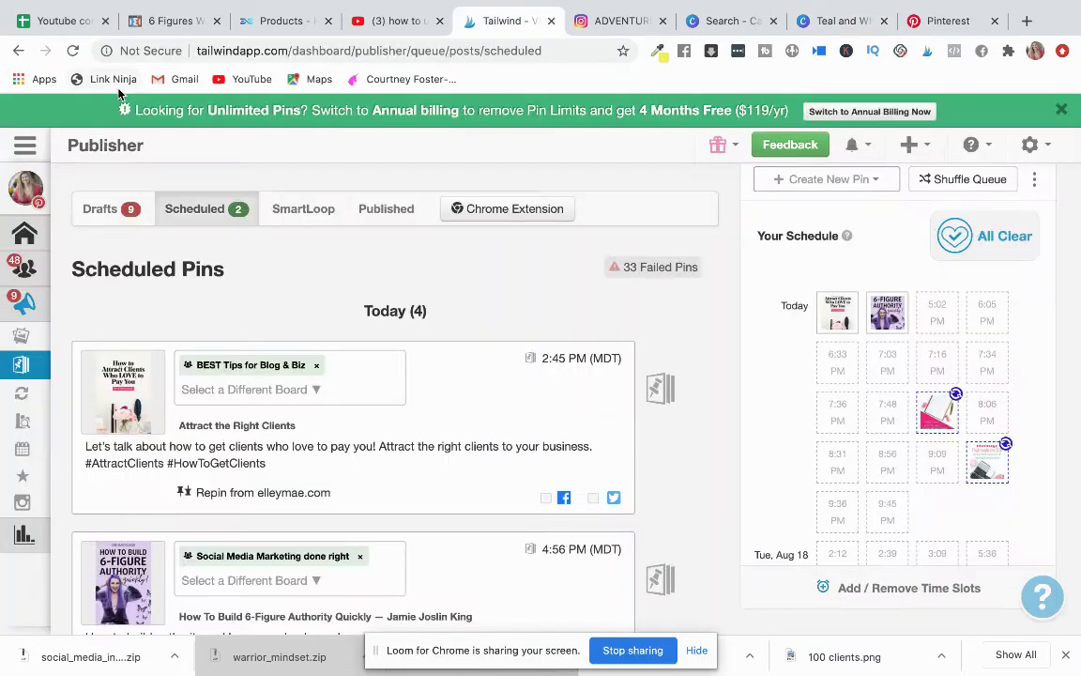
{"action": "left_click", "coordinate": [33, 270]}
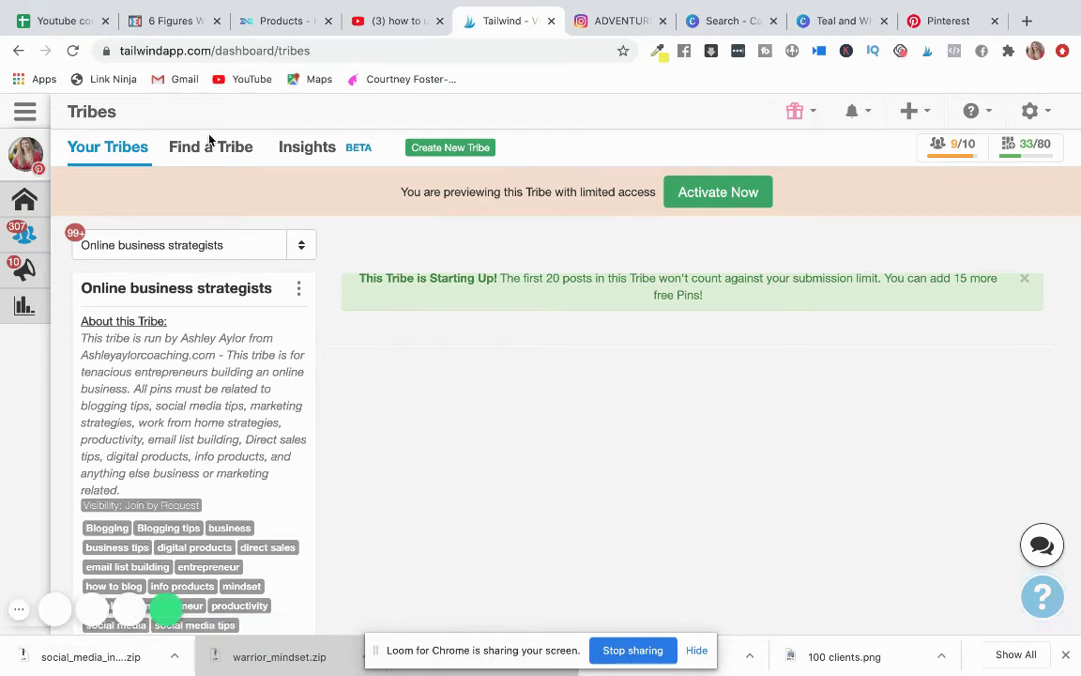
{"action": "left_click", "coordinate": [186, 245]}
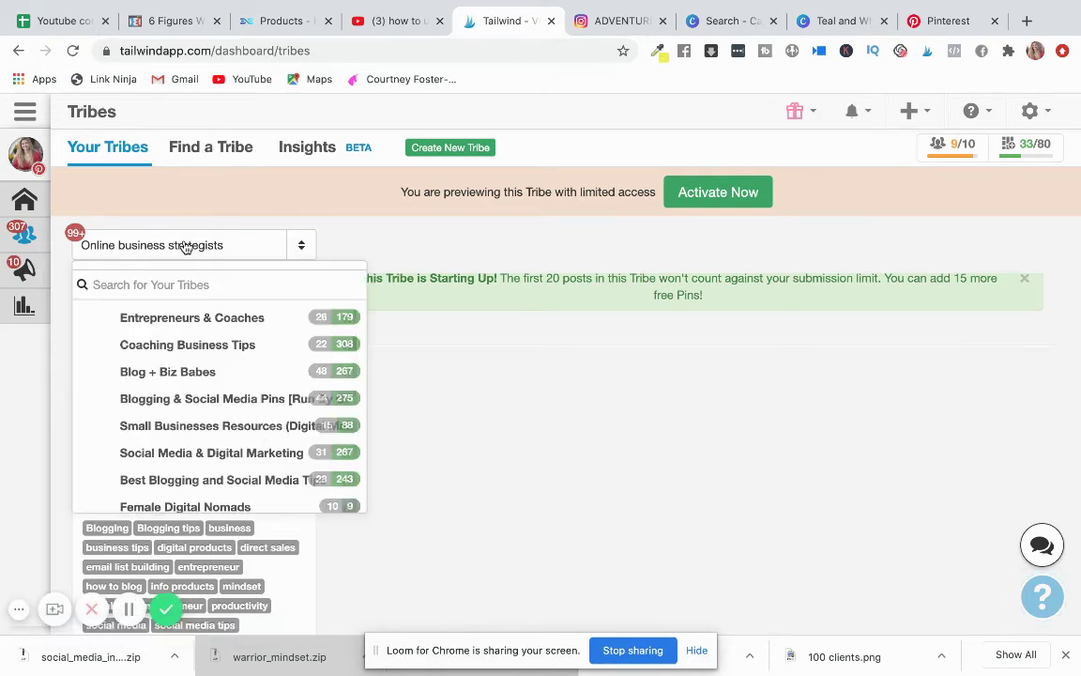
{"action": "left_click", "coordinate": [169, 320]}
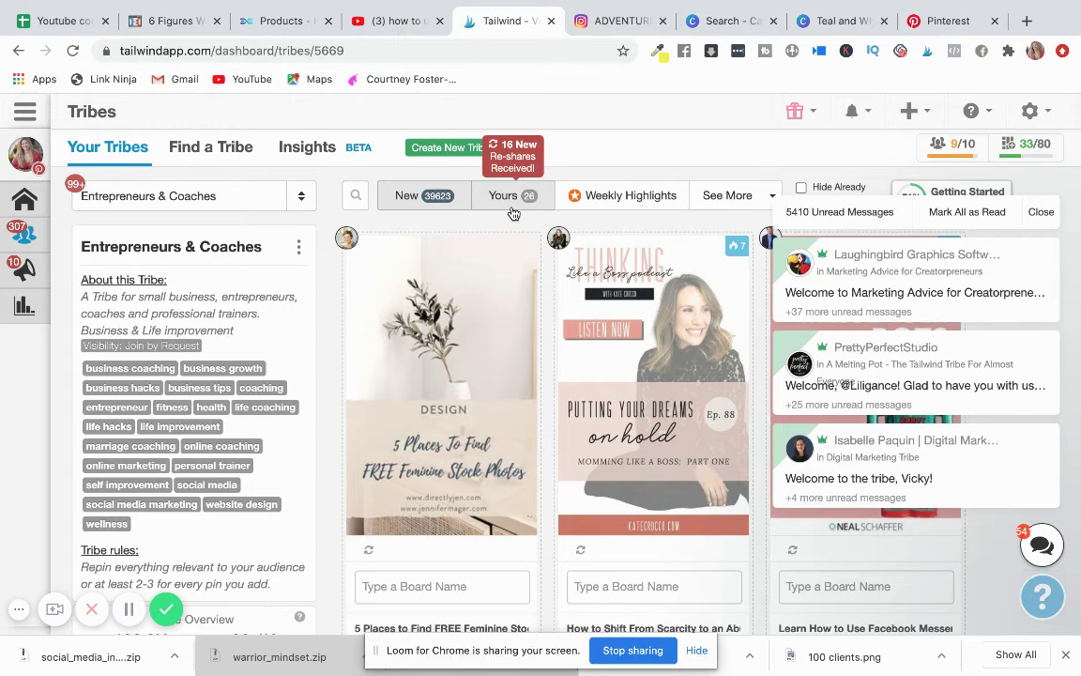
{"action": "left_click", "coordinate": [511, 204]}
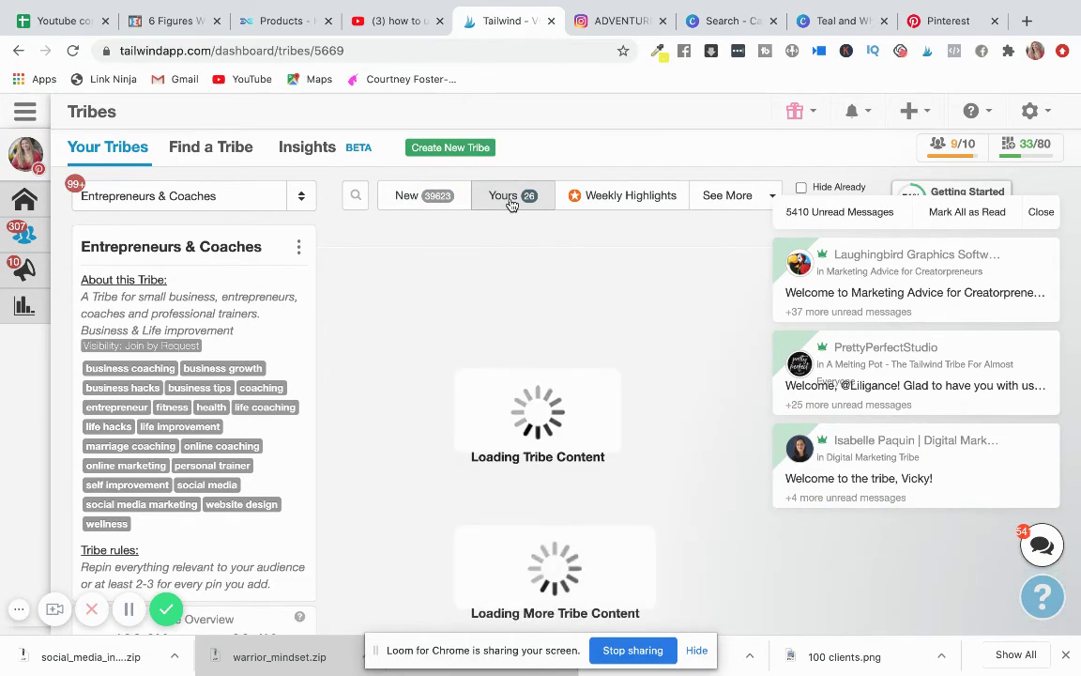
{"action": "left_click", "coordinate": [1041, 214]}
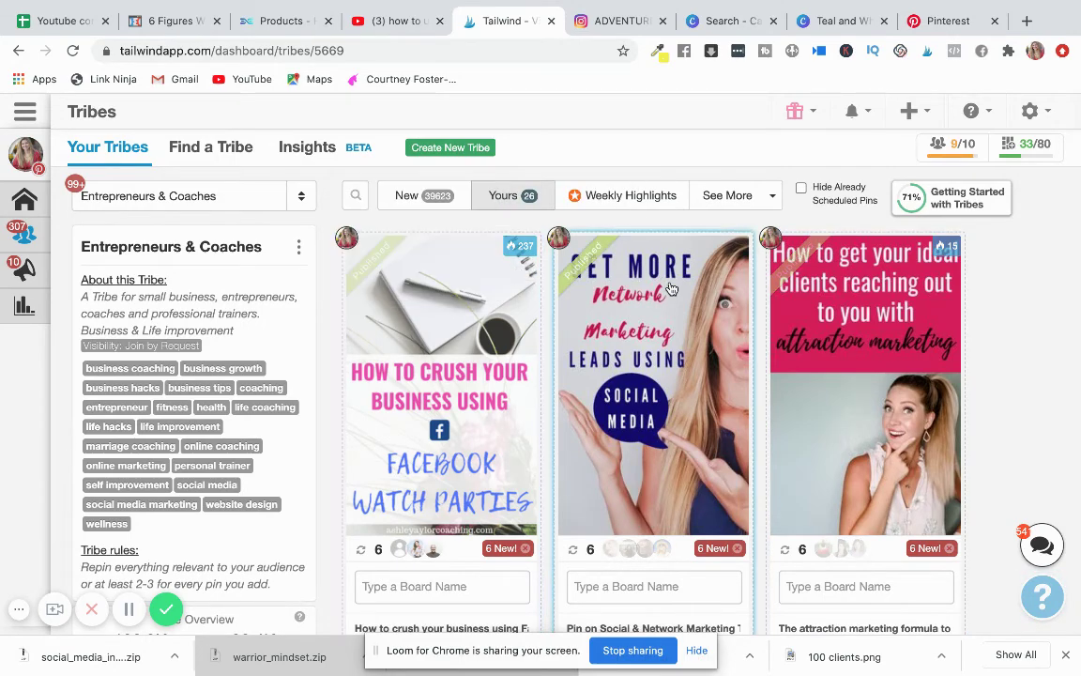
- Examine the re-shares, popularity scores and descriptions of your own Pins in the Entrepreneurs & Coaches Tribe
{"action": "scroll", "coordinate": [983, 363], "scroll_direction": "down", "scroll_amount": 1}
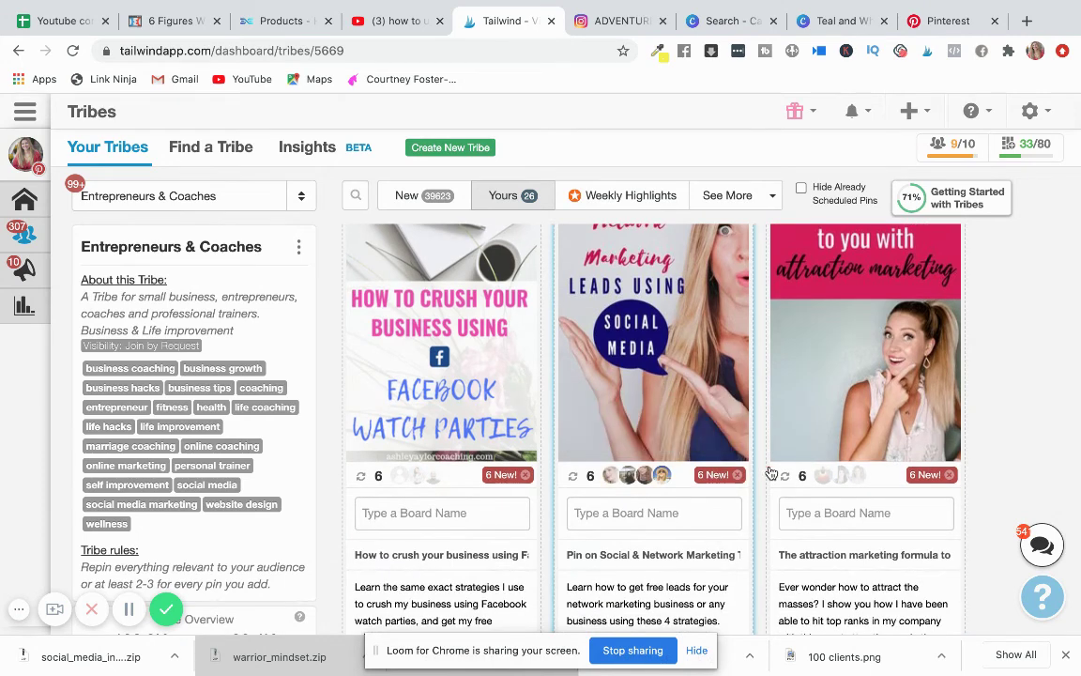
{"action": "scroll", "coordinate": [762, 474], "scroll_direction": "up", "scroll_amount": 1}
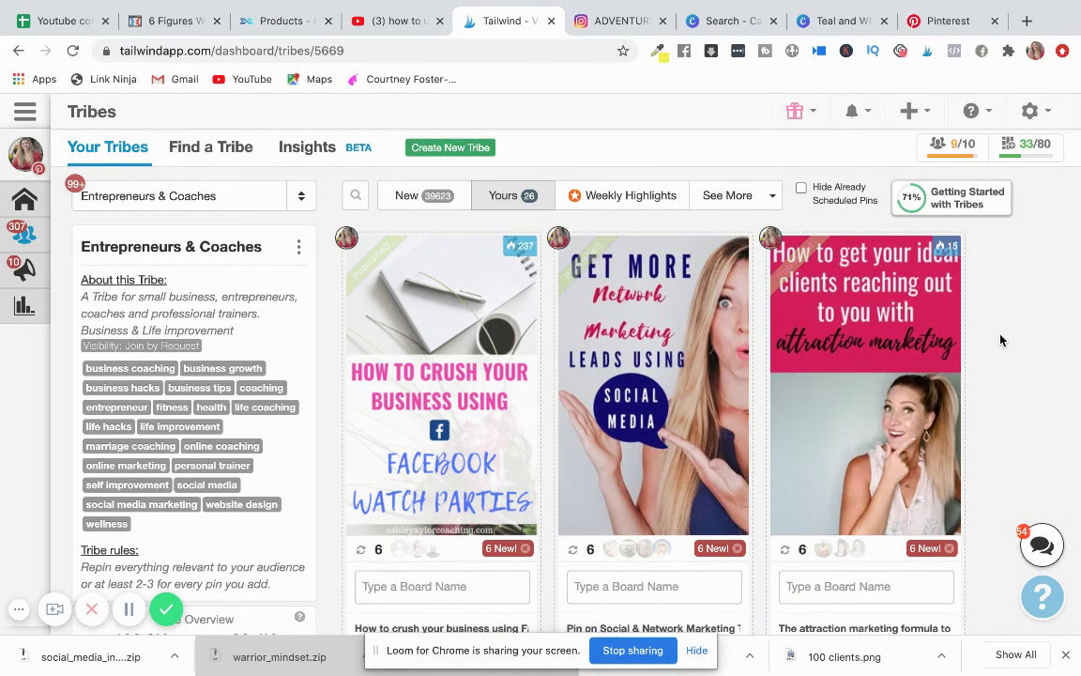
{"action": "scroll", "coordinate": [1002, 341], "scroll_direction": "down", "scroll_amount": 3}
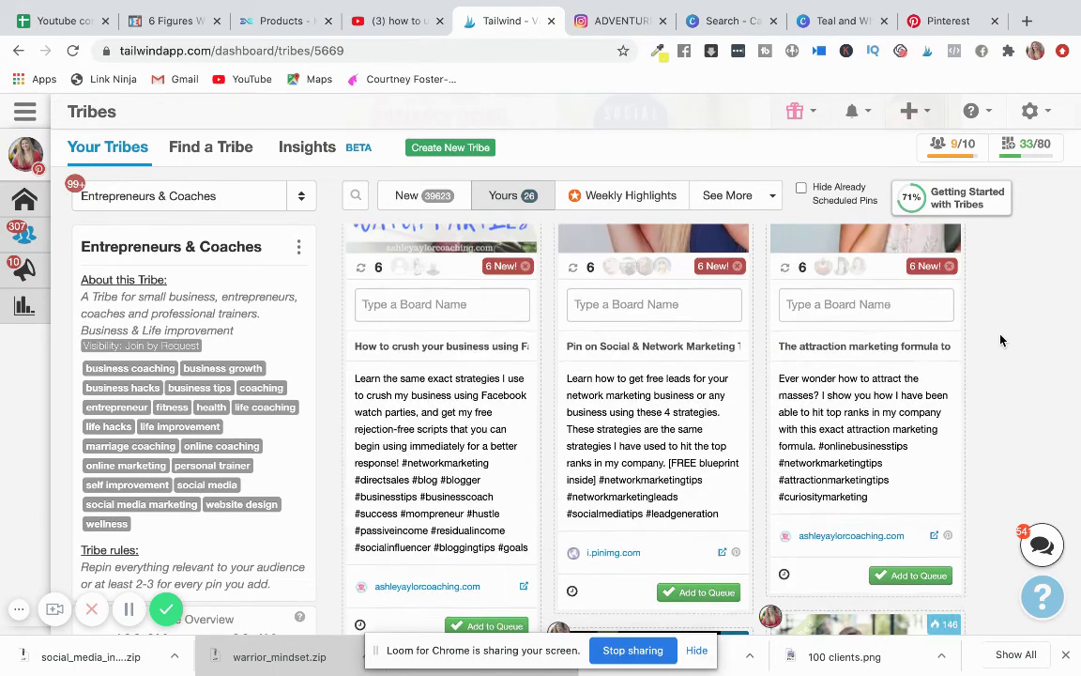
{"action": "scroll", "coordinate": [1002, 341], "scroll_direction": "down", "scroll_amount": 2}
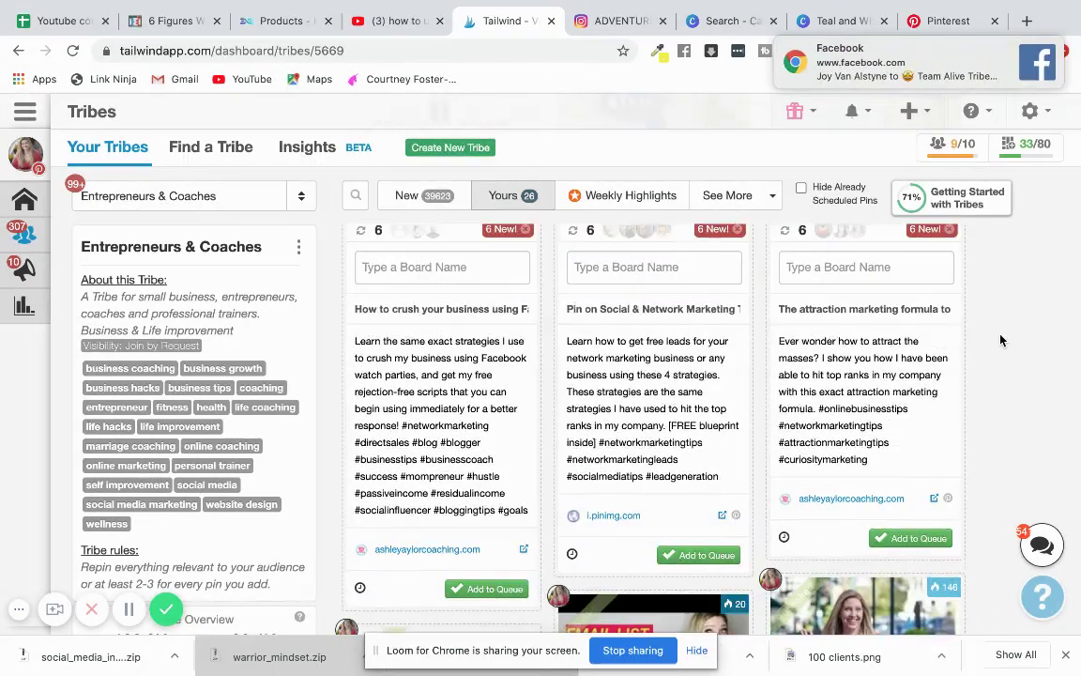
{"action": "scroll", "coordinate": [1001, 340], "scroll_direction": "down", "scroll_amount": 2}
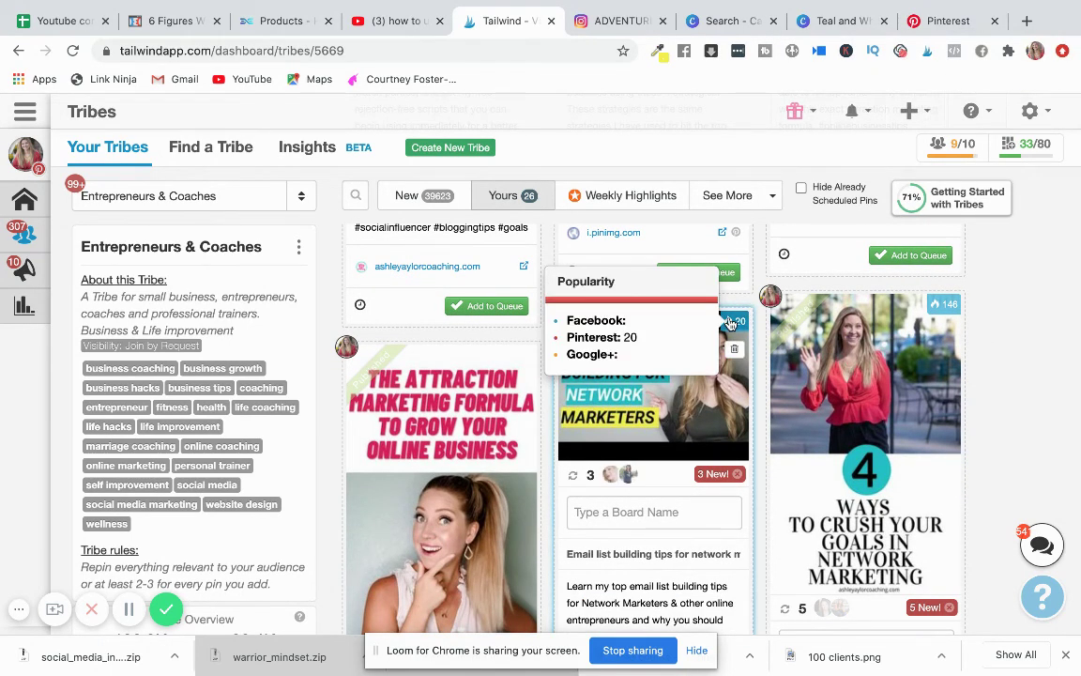
{"action": "mouse_move", "coordinate": [956, 309]}
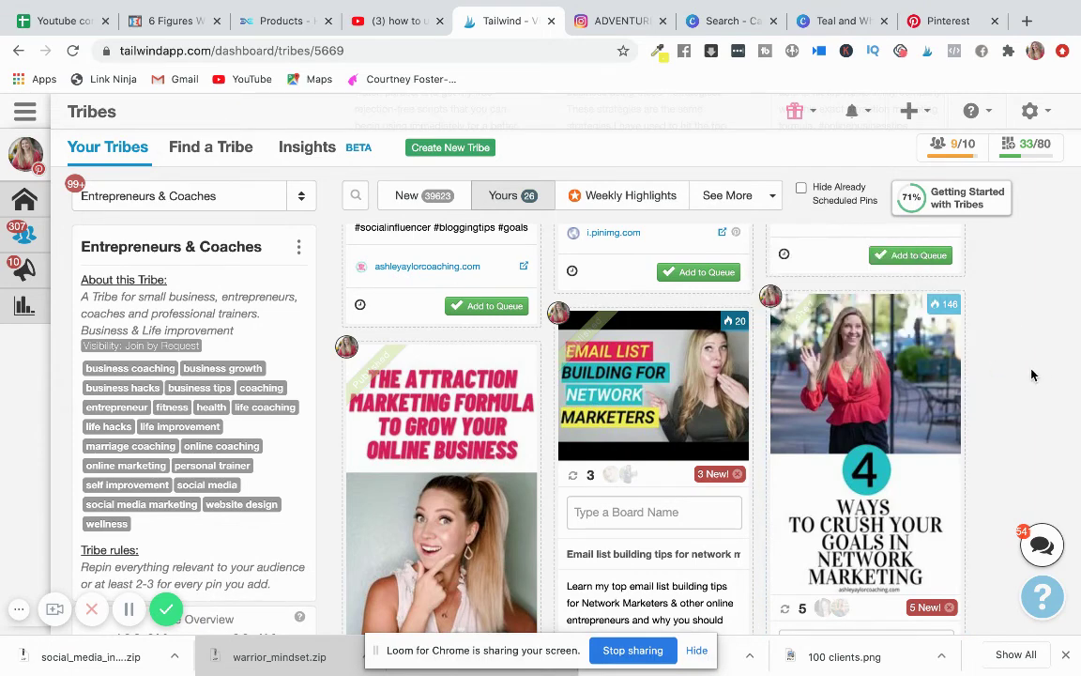
{"action": "scroll", "coordinate": [1033, 375], "scroll_direction": "down", "scroll_amount": 3}
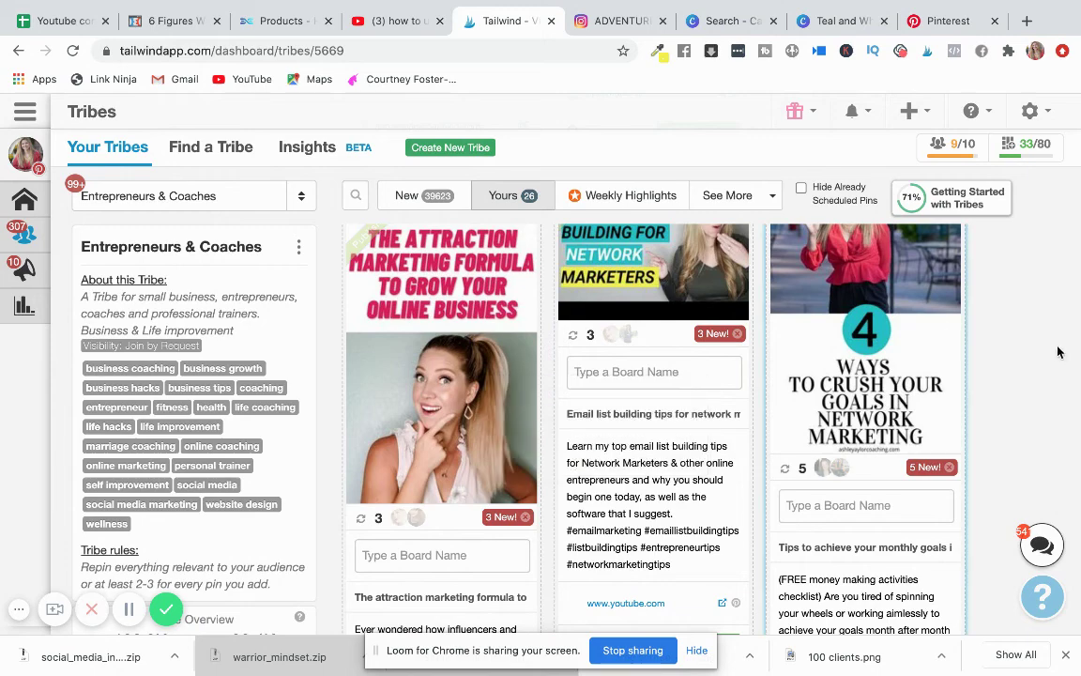
{"action": "scroll", "coordinate": [976, 348], "scroll_direction": "up", "scroll_amount": 8}
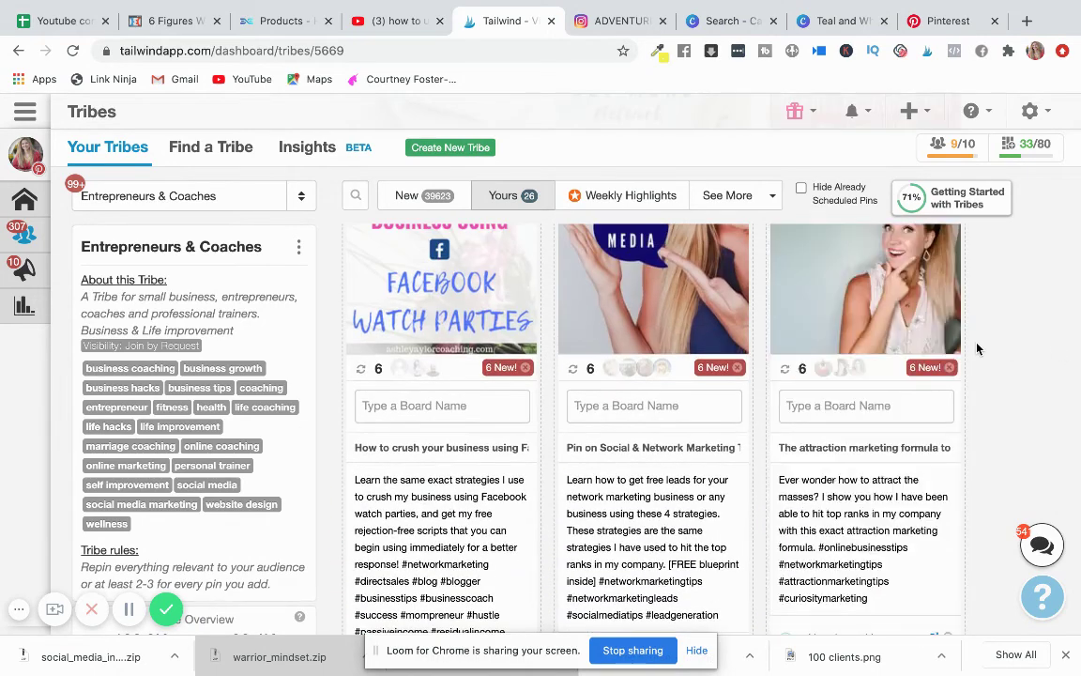
- Check the popularity breakdown of the Pin about getting ideal clients with attraction marketing and compare it with your other Pins in the Tribe
{"action": "scroll", "coordinate": [976, 349], "scroll_direction": "up", "scroll_amount": 2}
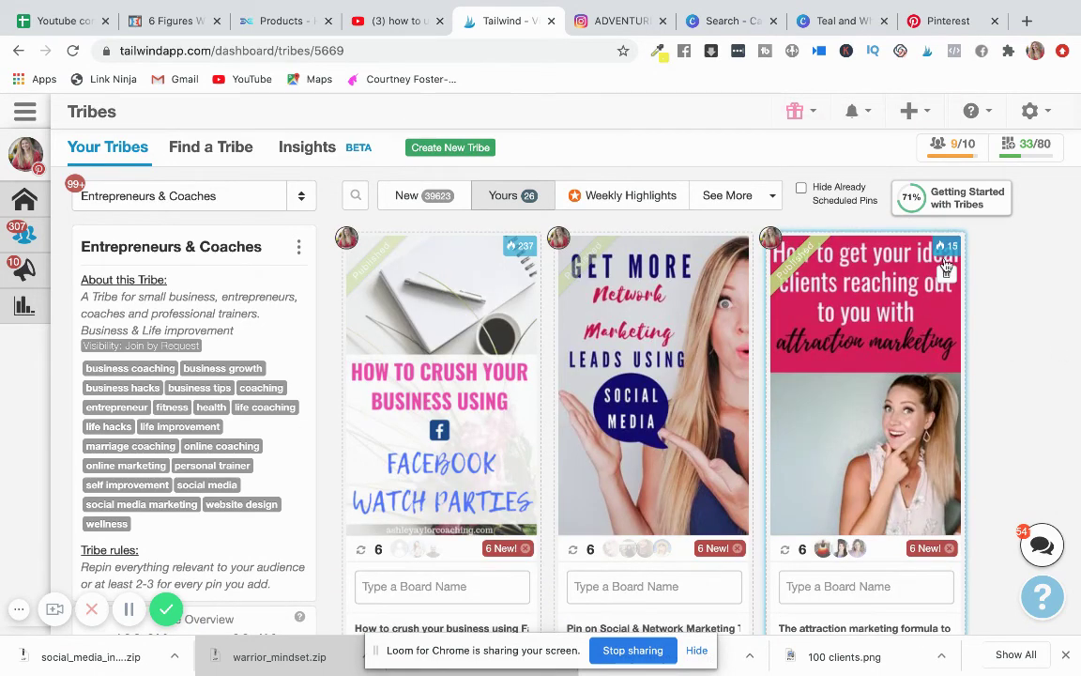
{"action": "mouse_move", "coordinate": [946, 249]}
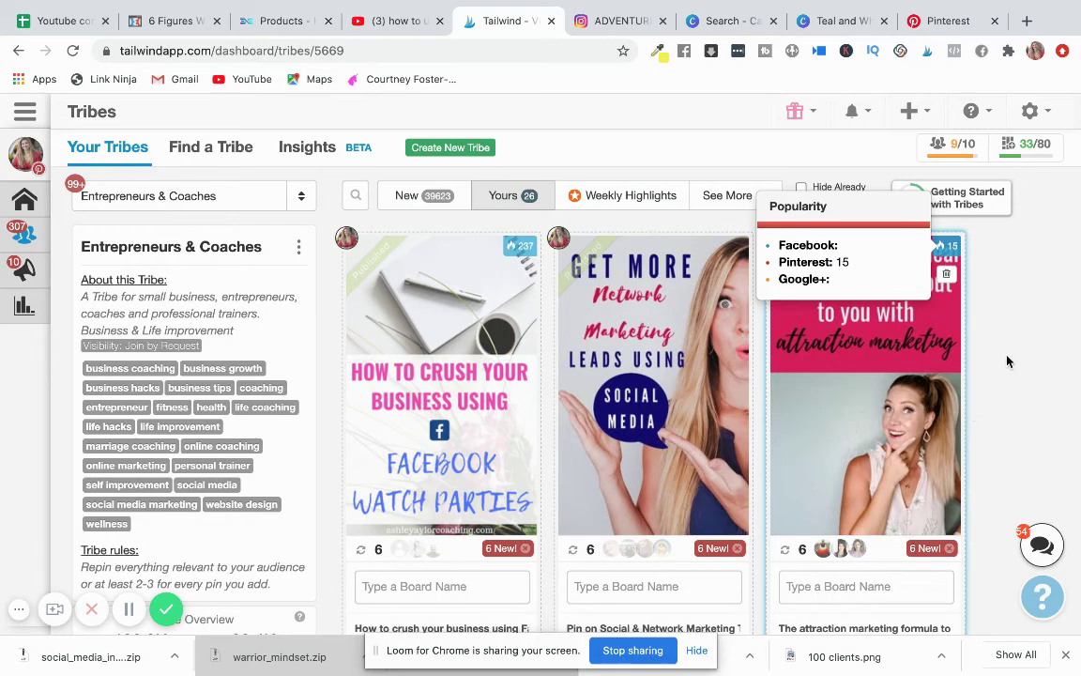
{"action": "scroll", "coordinate": [1007, 361], "scroll_direction": "down", "scroll_amount": 5}
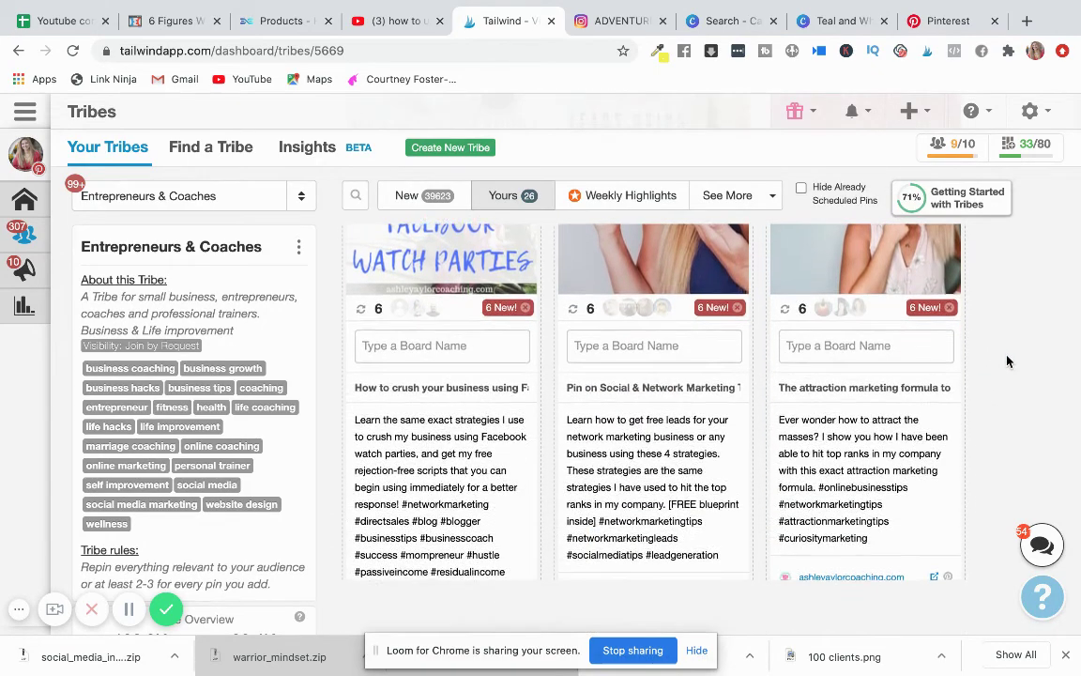
{"action": "scroll", "coordinate": [1001, 367], "scroll_direction": "down", "scroll_amount": 3}
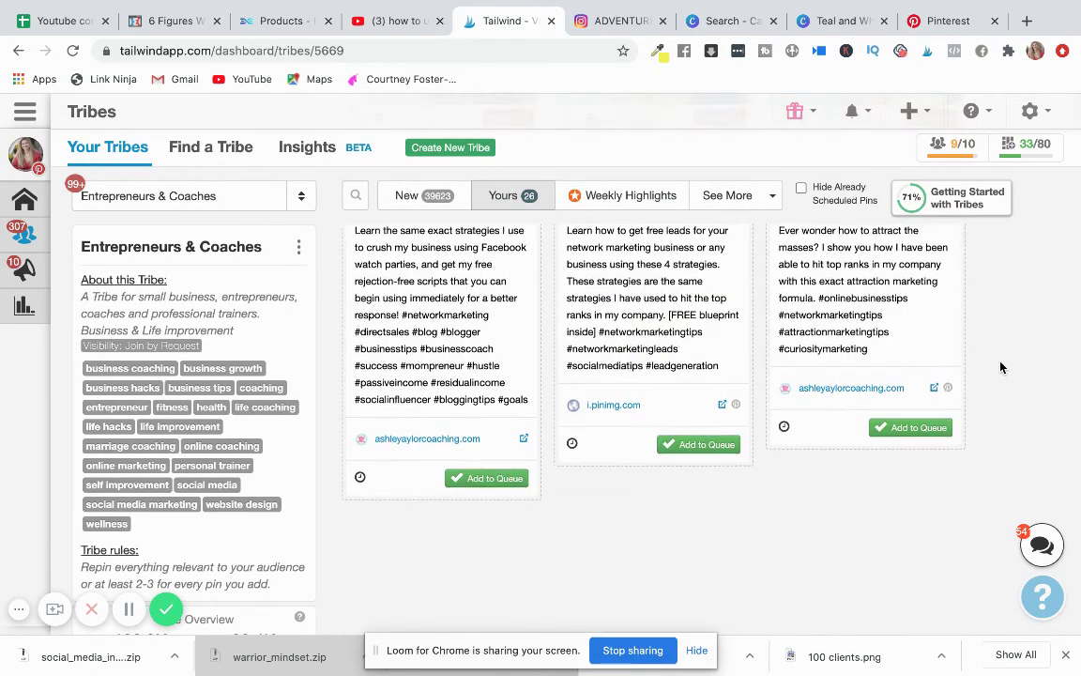
{"action": "scroll", "coordinate": [1000, 367], "scroll_direction": "down", "scroll_amount": 3}
{"action": "scroll", "coordinate": [1000, 367], "scroll_direction": "down", "scroll_amount": 1}
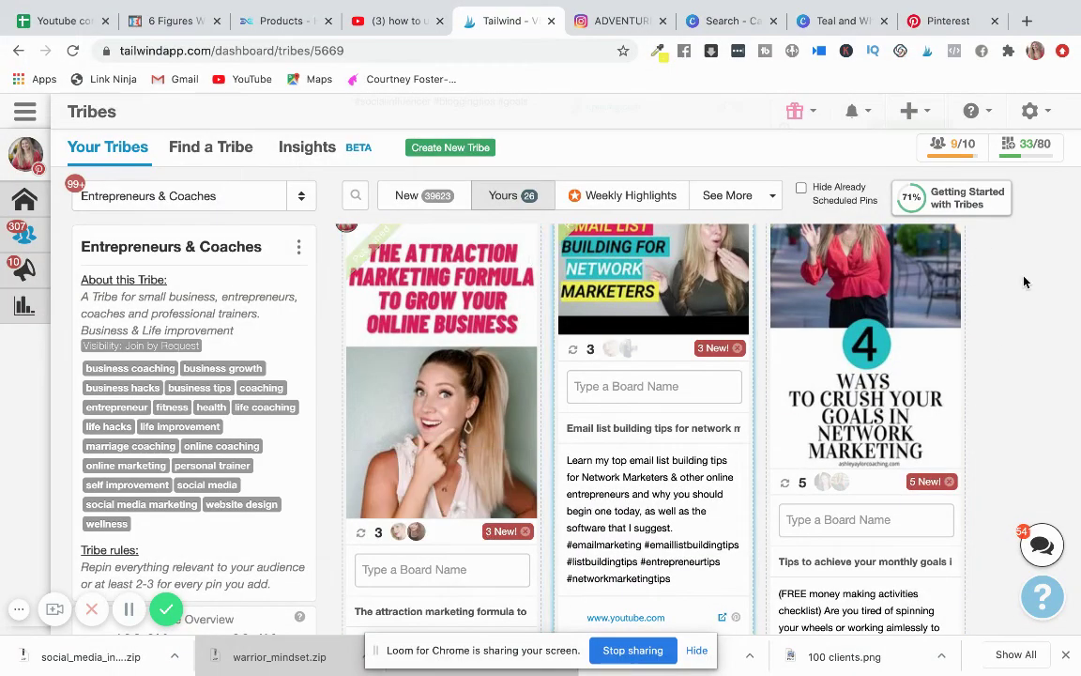
{"action": "scroll", "coordinate": [1024, 282], "scroll_direction": "up", "scroll_amount": 2}
{"action": "scroll", "coordinate": [1023, 282], "scroll_direction": "up", "scroll_amount": 10}
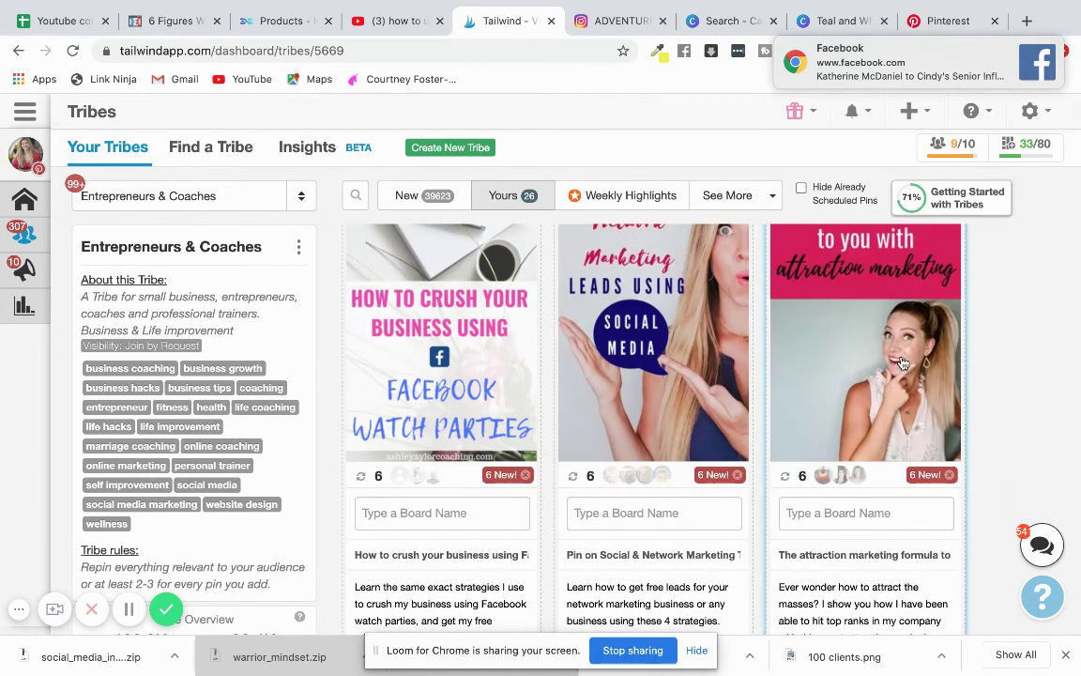
{"action": "scroll", "coordinate": [975, 341], "scroll_direction": "up", "scroll_amount": 1}
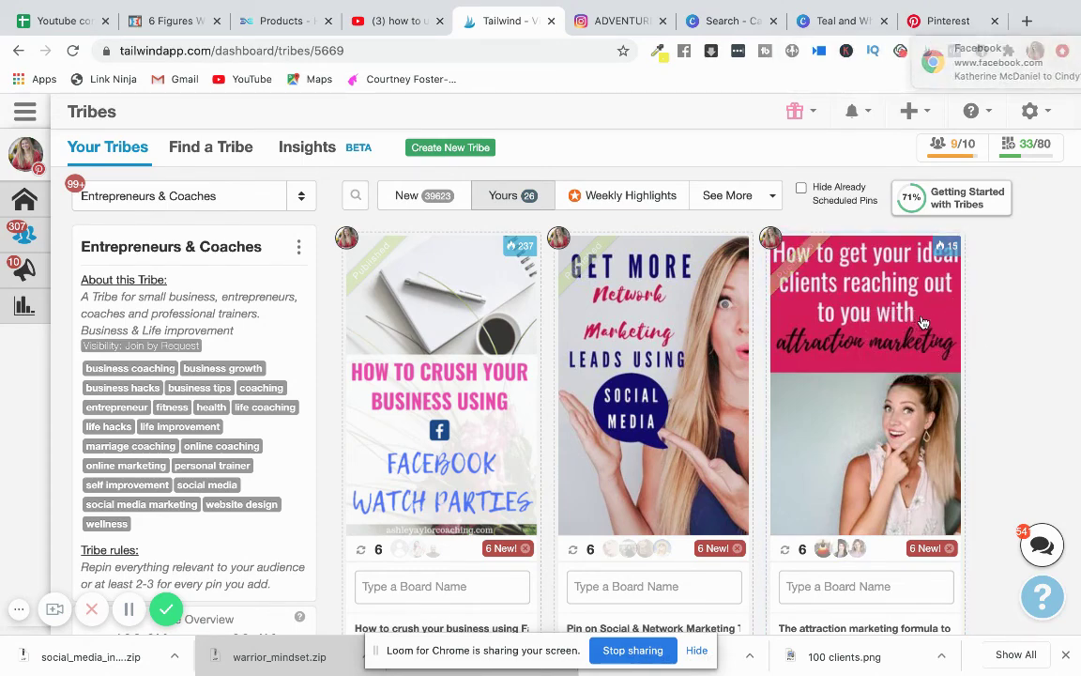
- Review the descriptions, hashtags and re-shares of your Pins down to the blog-launch and blog-traffic ones, dismissing the Facebook notifications
{"action": "scroll", "coordinate": [979, 323], "scroll_direction": "down", "scroll_amount": 5}
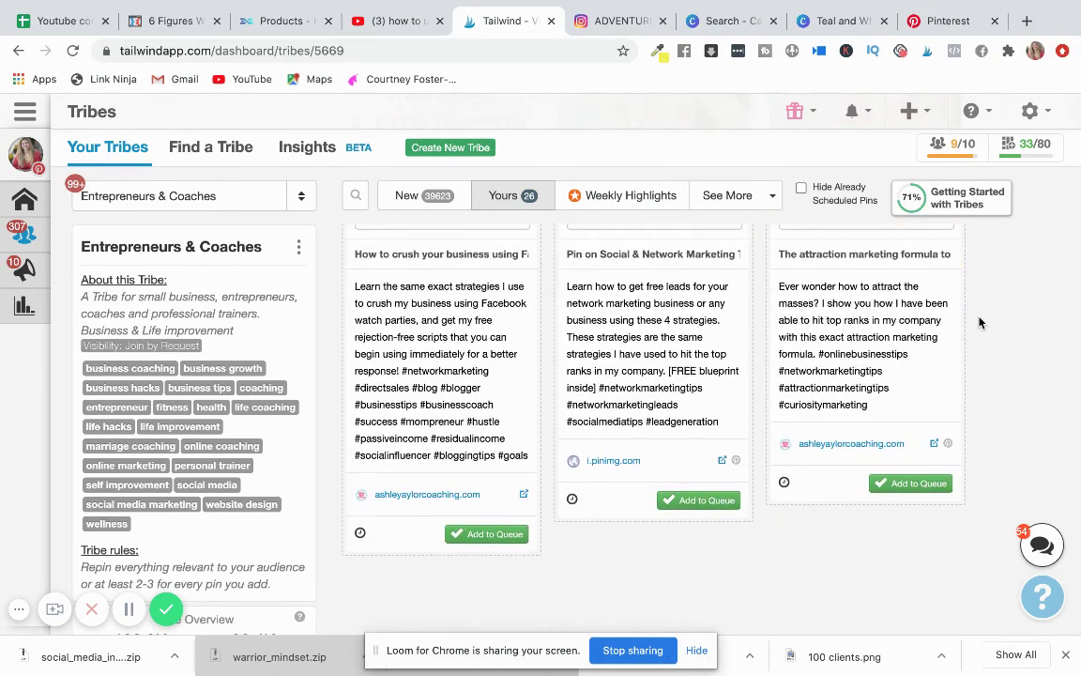
{"action": "scroll", "coordinate": [979, 322], "scroll_direction": "down", "scroll_amount": 3}
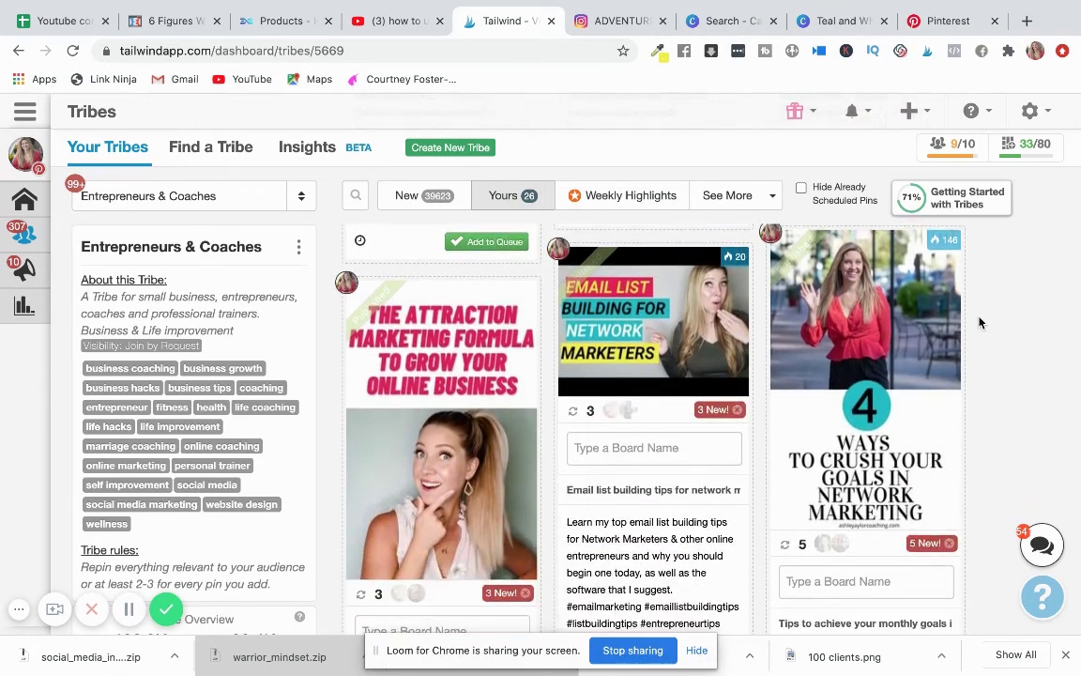
{"action": "scroll", "coordinate": [978, 322], "scroll_direction": "down", "scroll_amount": 4}
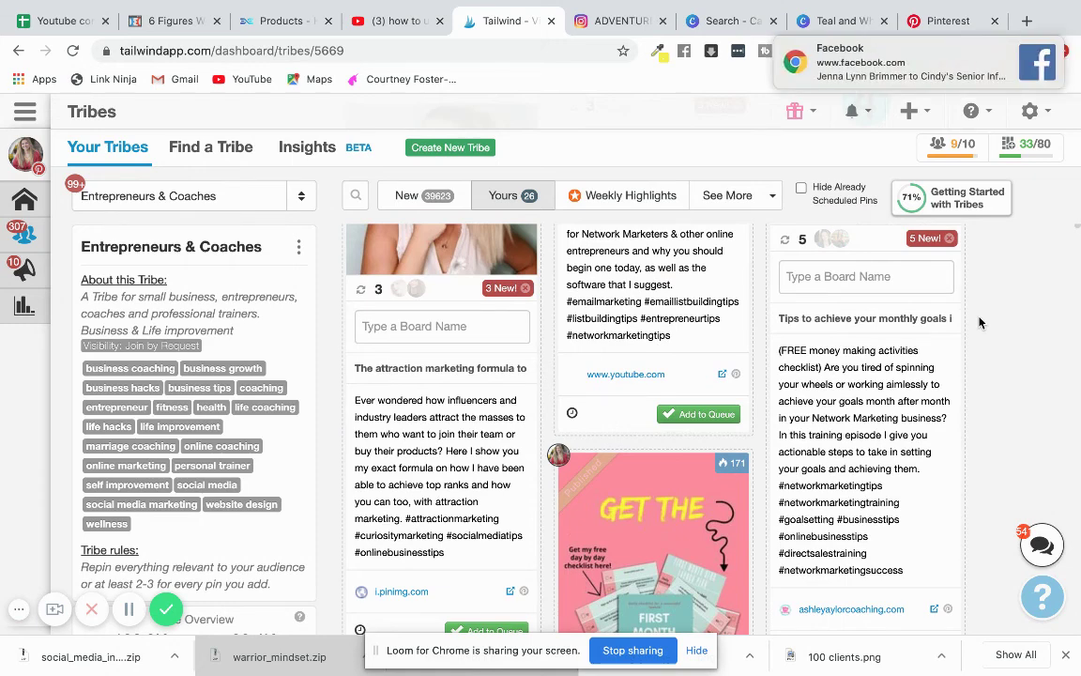
{"action": "left_click", "coordinate": [1037, 44]}
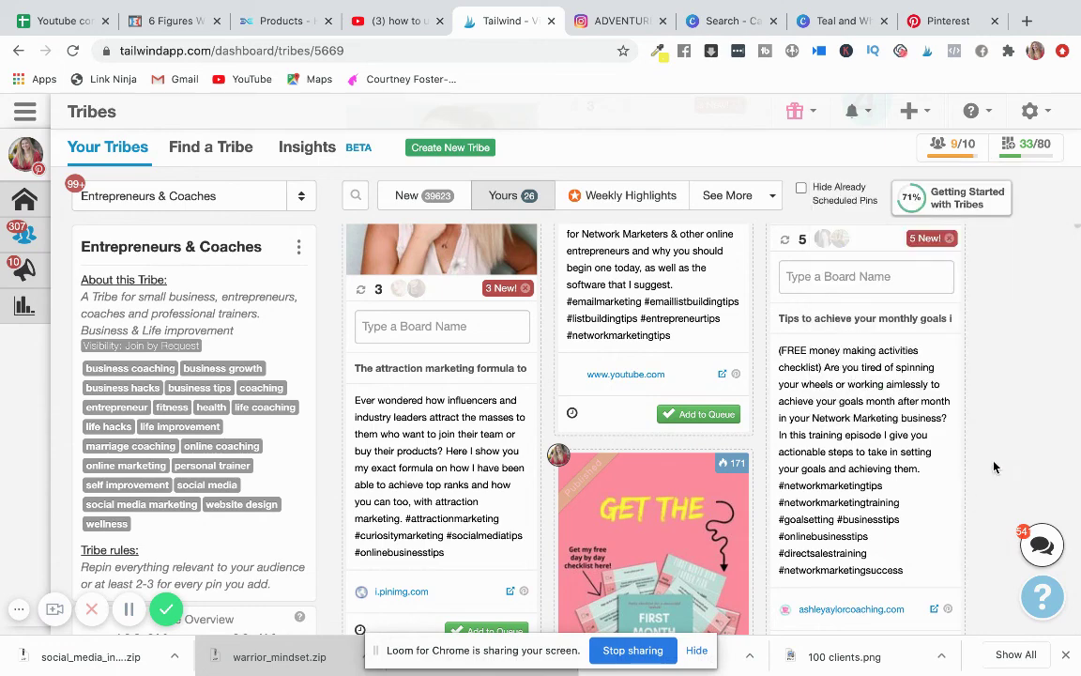
{"action": "scroll", "coordinate": [989, 455], "scroll_direction": "down", "scroll_amount": 3}
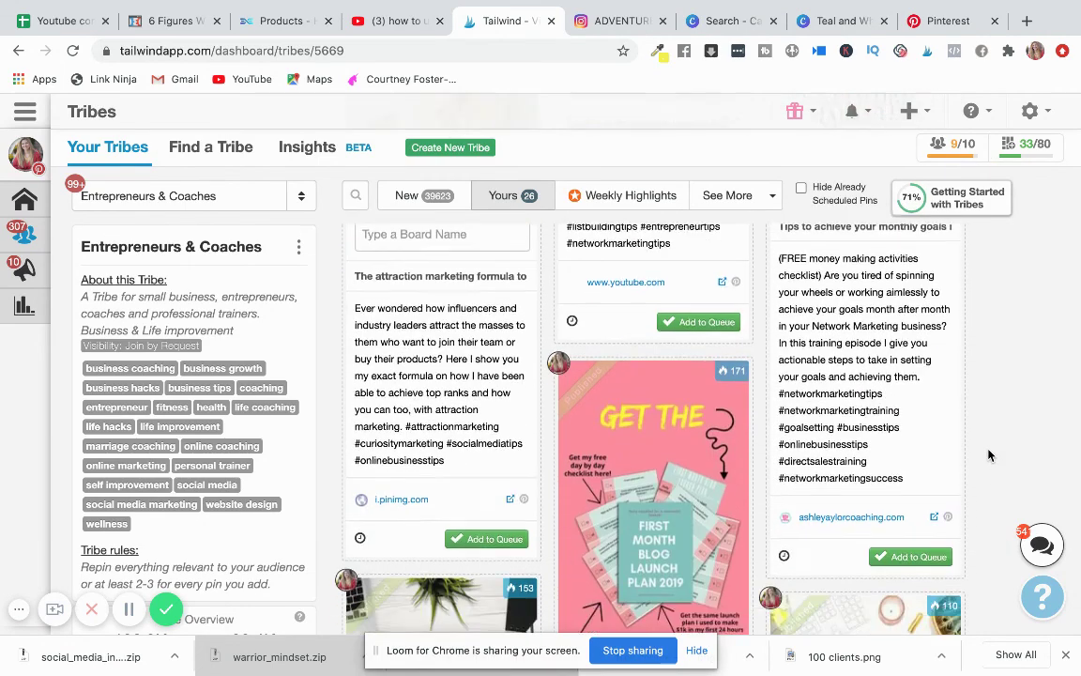
{"action": "scroll", "coordinate": [988, 455], "scroll_direction": "down", "scroll_amount": 2}
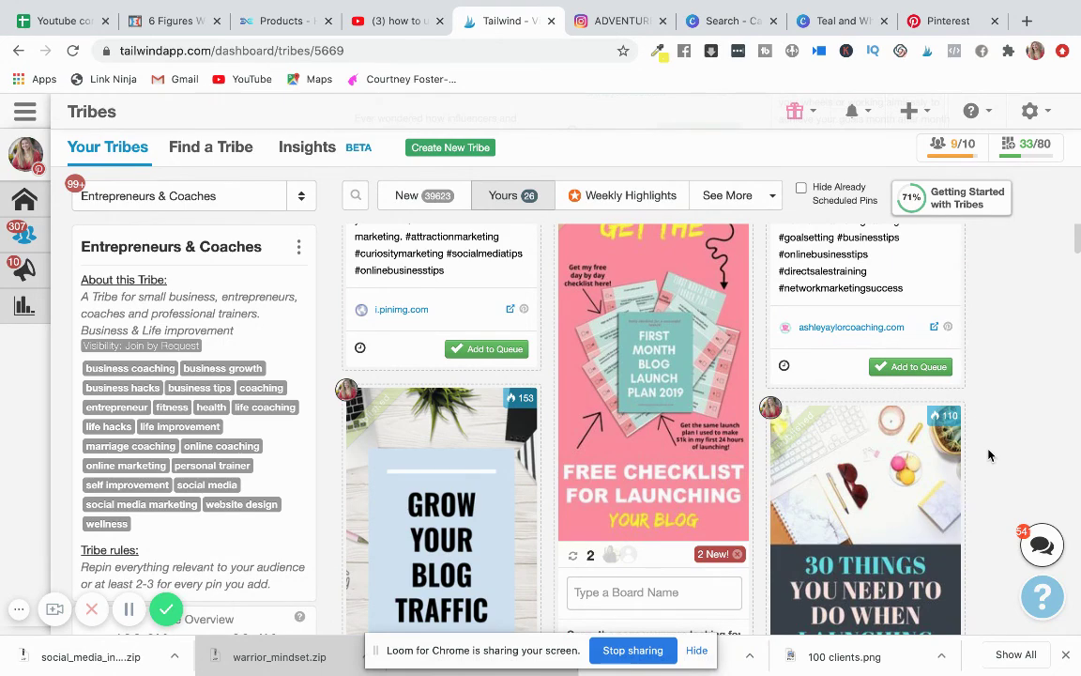
{"action": "scroll", "coordinate": [988, 456], "scroll_direction": "down", "scroll_amount": 3}
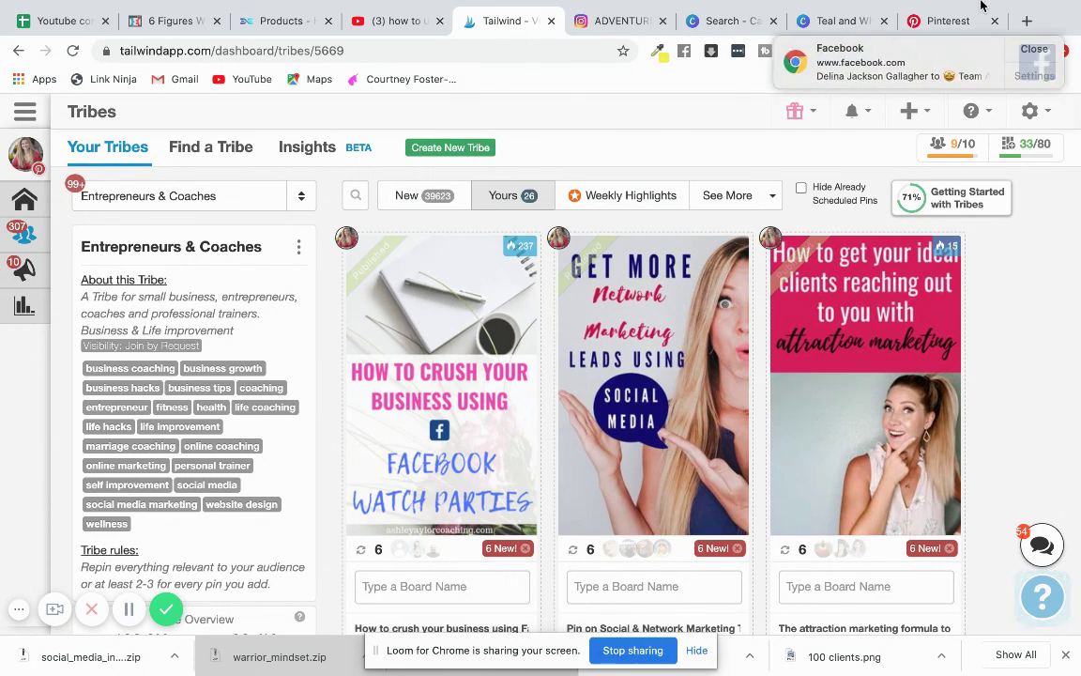
{"action": "left_click", "coordinate": [1026, 52]}
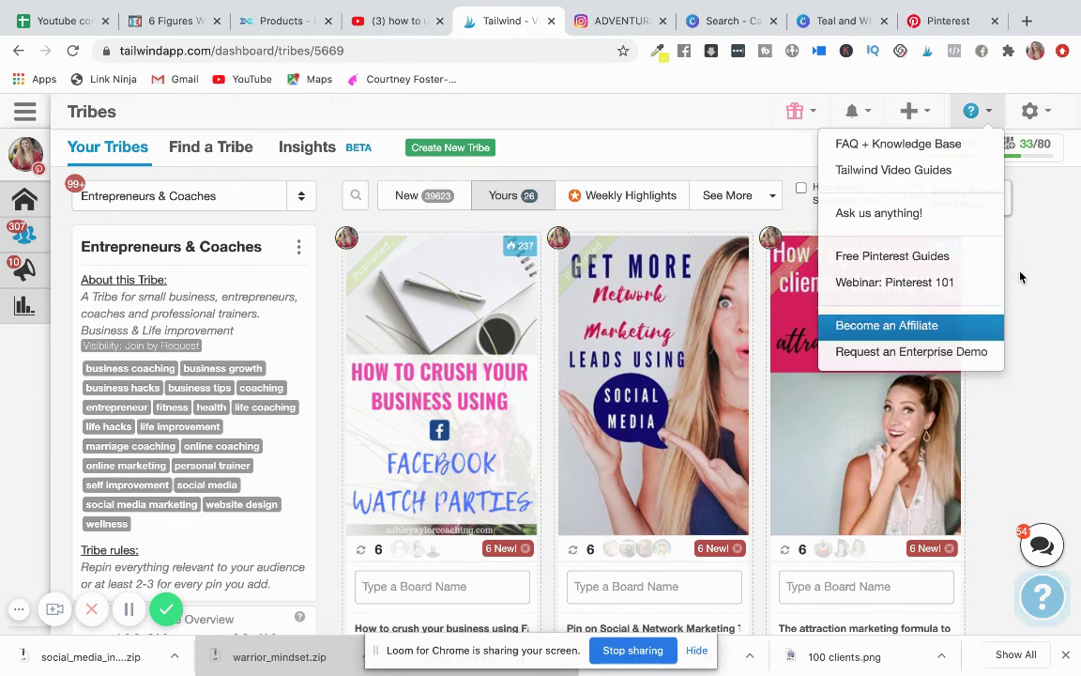